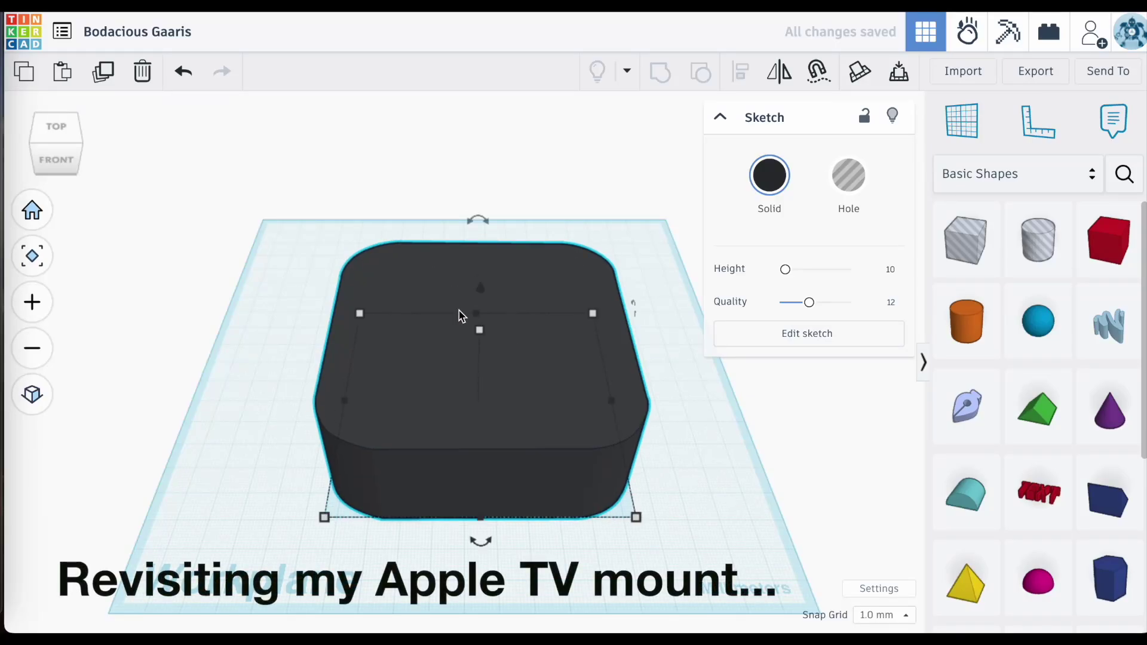
# Turn the rounded block into a hole and resize it to 100 by 100 mm with a height of 37 mm
pyautogui.click(849, 175)
pyautogui.click(476, 267)
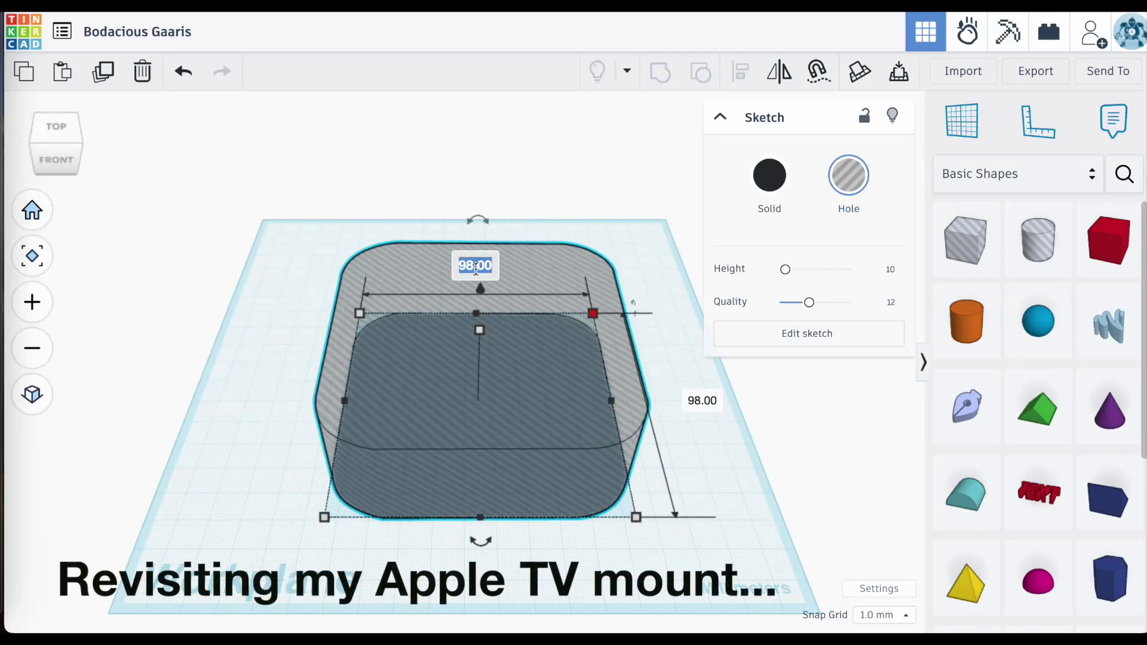
pyautogui.write('100')
pyautogui.press('Tab')
pyautogui.write('100')
pyautogui.press('Return')
pyautogui.click(482, 329)
pyautogui.click(564, 365)
pyautogui.write('37')
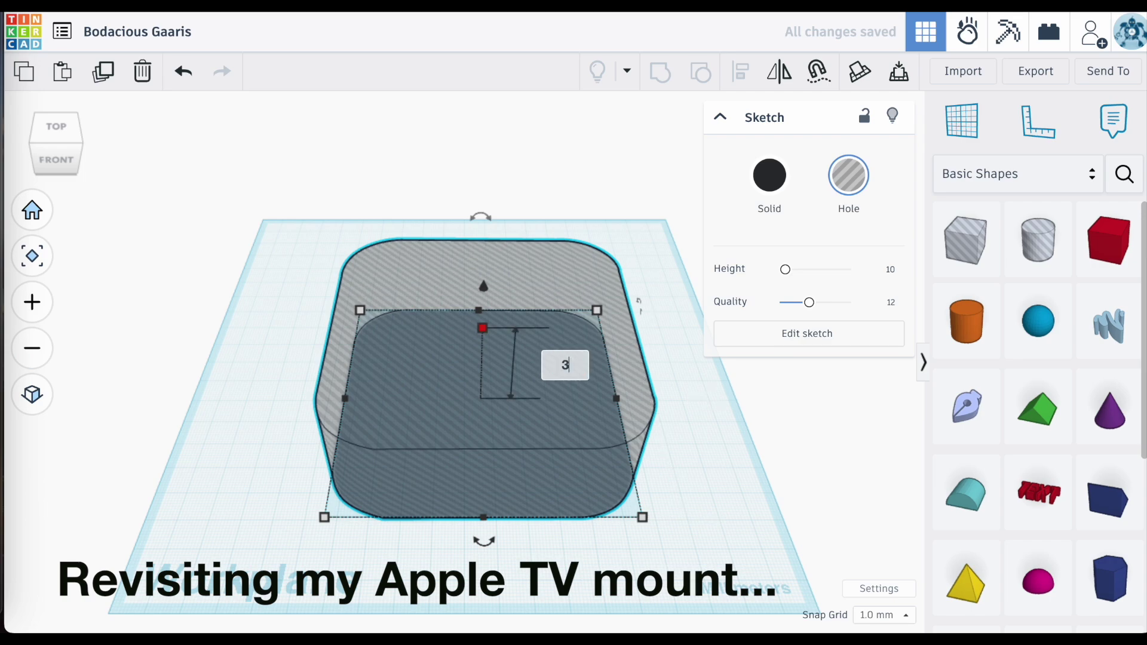
pyautogui.press('Return')
# Duplicate the rounded hole block in place, make the copy solid, and set its footprint to 108 by 108 mm
pyautogui.press('super+d')
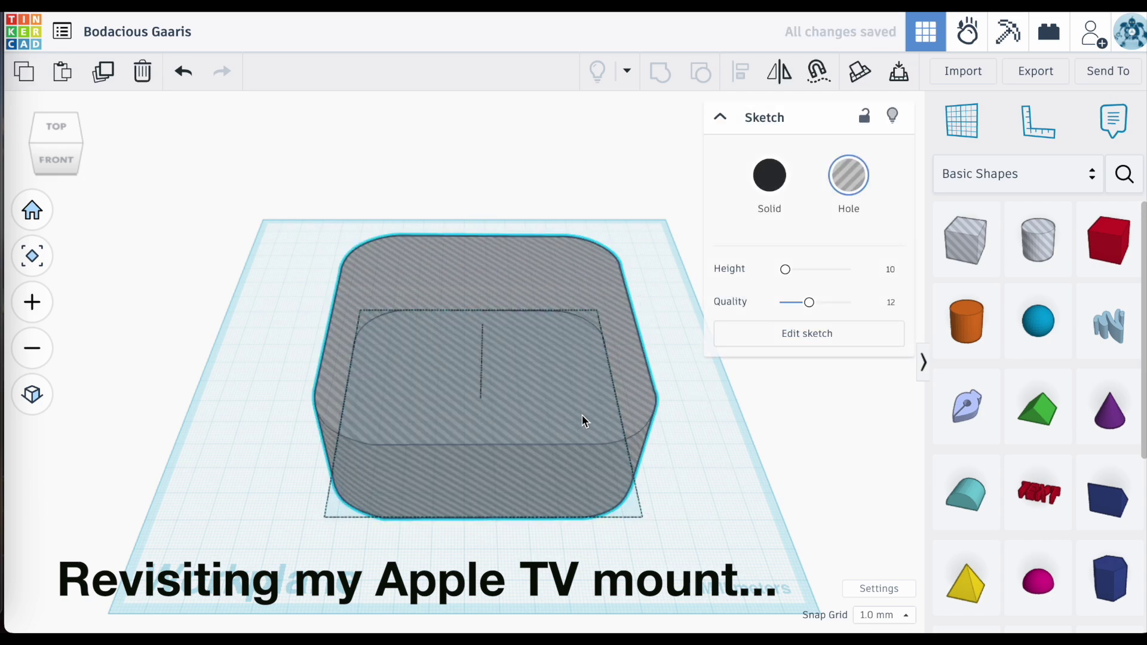
pyautogui.click(769, 175)
pyautogui.click(589, 349)
pyautogui.click(642, 518)
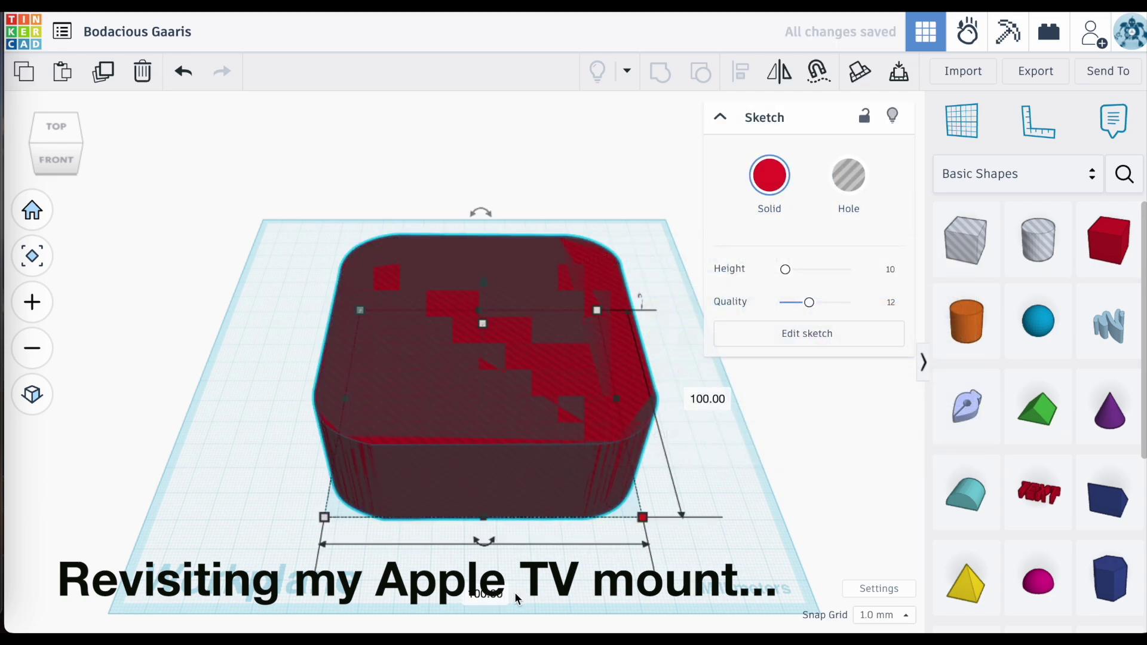
pyautogui.click(500, 596)
pyautogui.write('108')
pyautogui.press('Return')
pyautogui.click(727, 402)
pyautogui.write('108')
pyautogui.press('Return')
# Set the solid rounded block's height to 41 mm
pyautogui.click(500, 331)
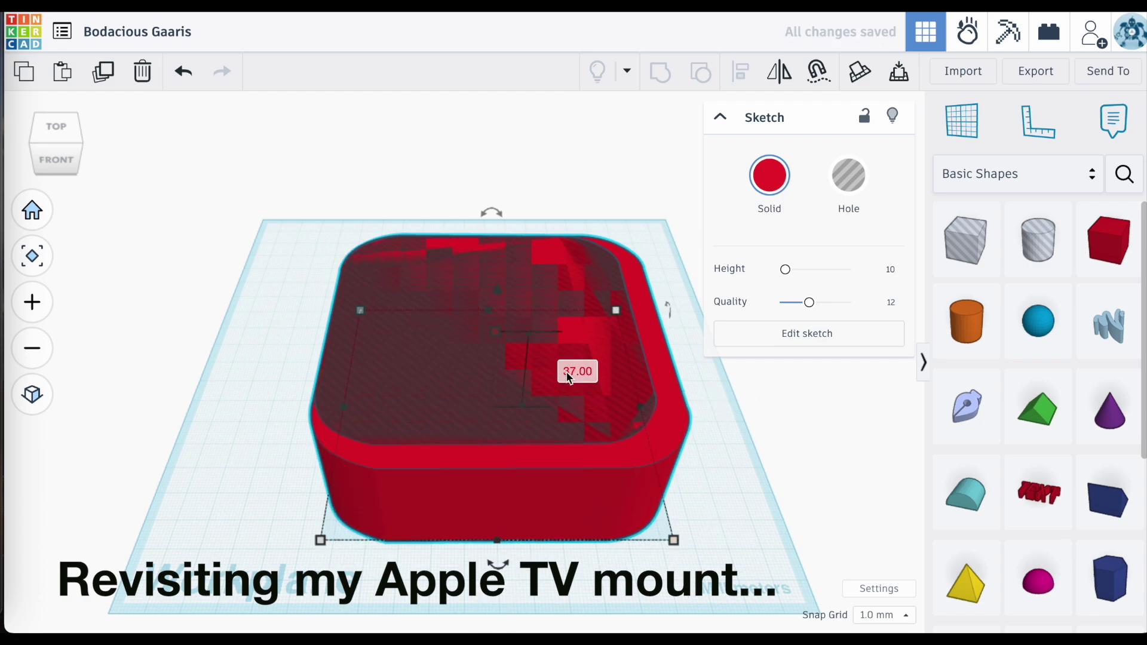
pyautogui.click(569, 374)
pyautogui.write('41')
pyautogui.press('Return')
# Centre the hole block within the larger solid block and group them into a hollow tray
pyautogui.click(685, 502)
pyautogui.hotkey('ctrl', 'a')
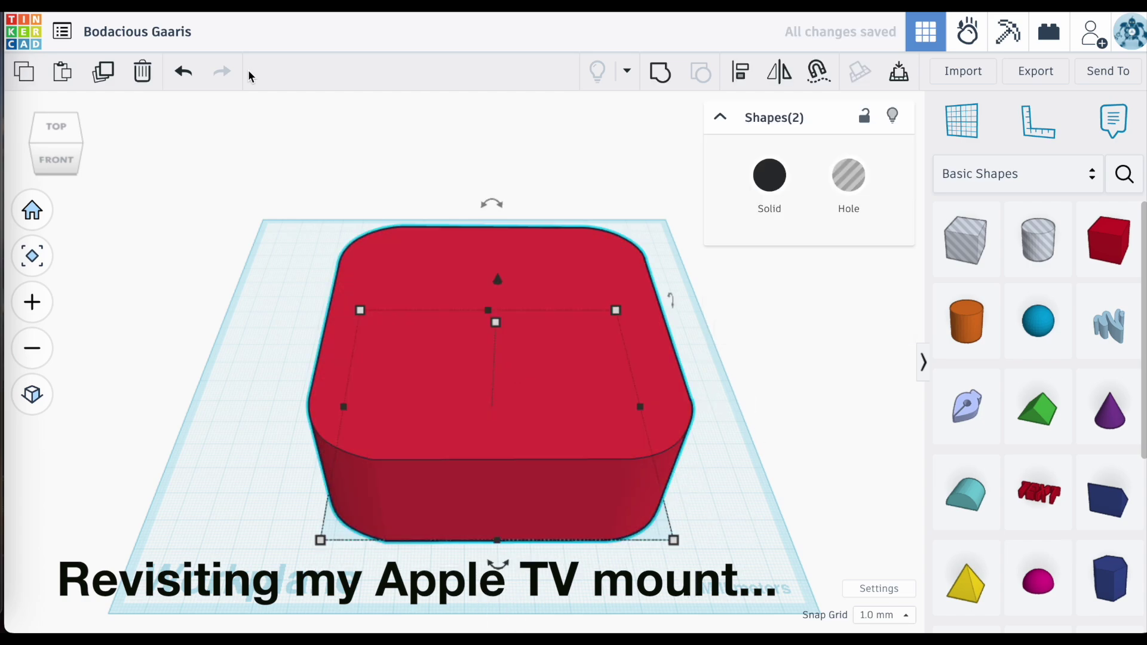
pyautogui.press('l')
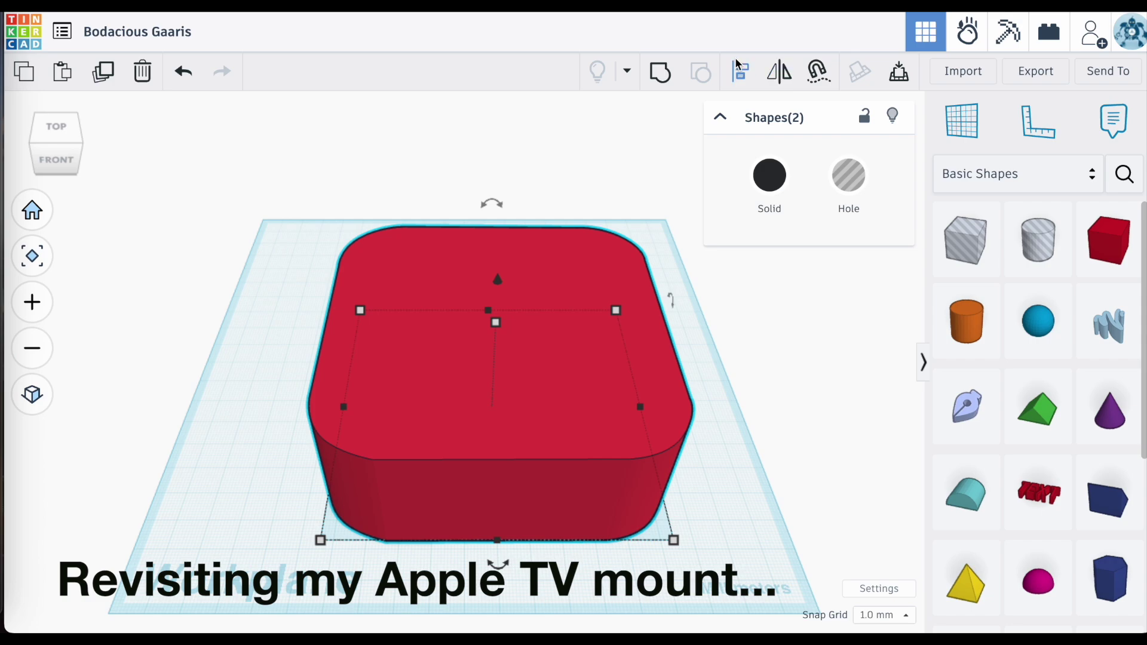
pyautogui.click(320, 408)
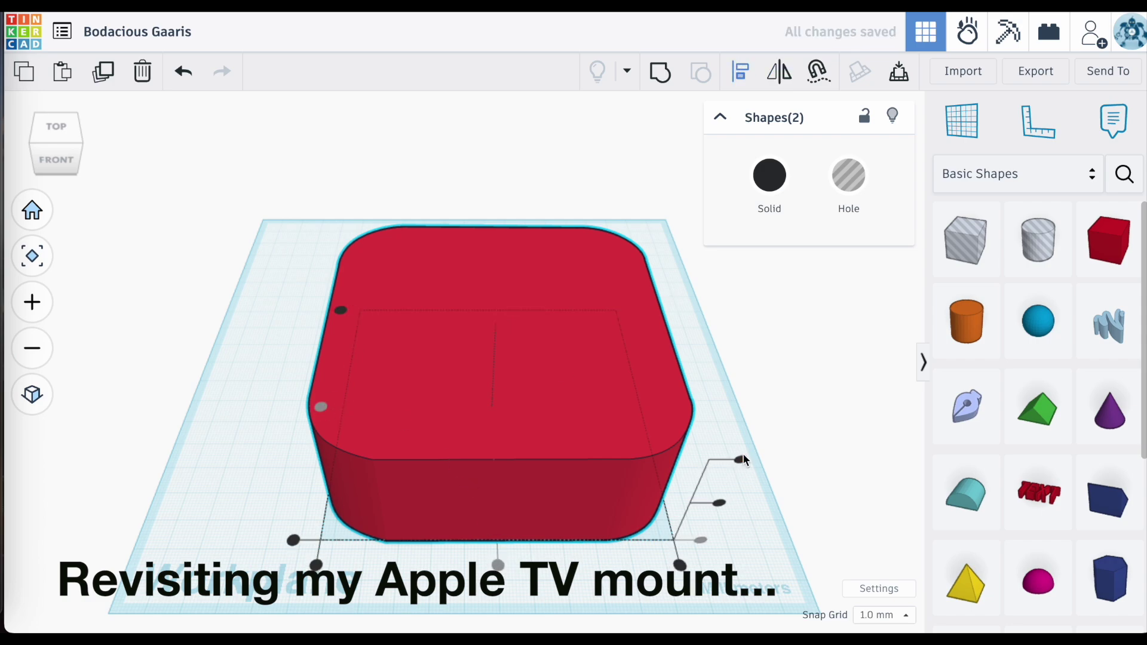
pyautogui.moveTo(735, 408); pyautogui.dragTo(508, 511)
pyautogui.click(741, 72)
pyautogui.click(725, 372)
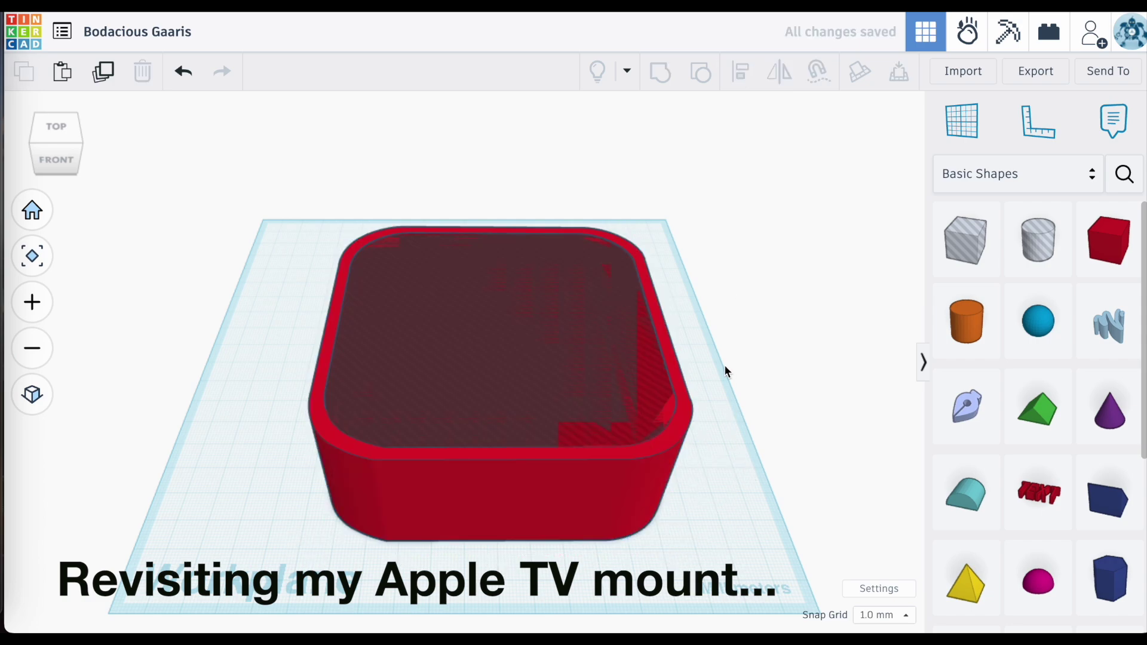
pyautogui.hotkey('ctrl', 'a')
pyautogui.hotkey('ctrl', 'g')
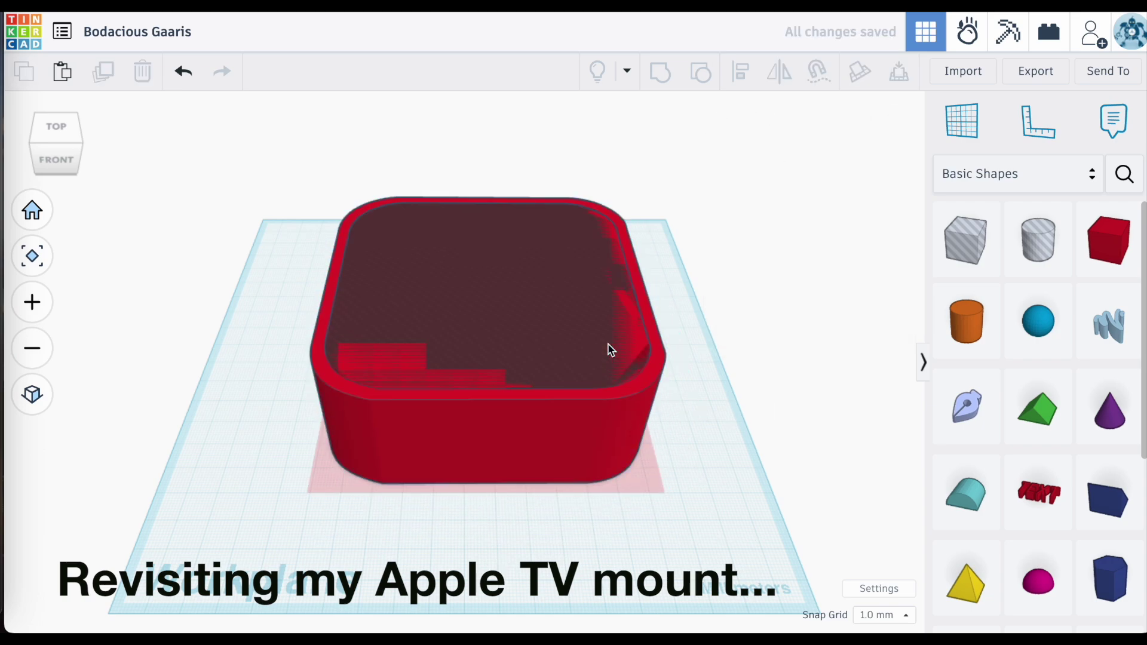
# Shift the remaining rounded hole through the tray's front wall and group it with the tray to open the front
pyautogui.click(611, 350)
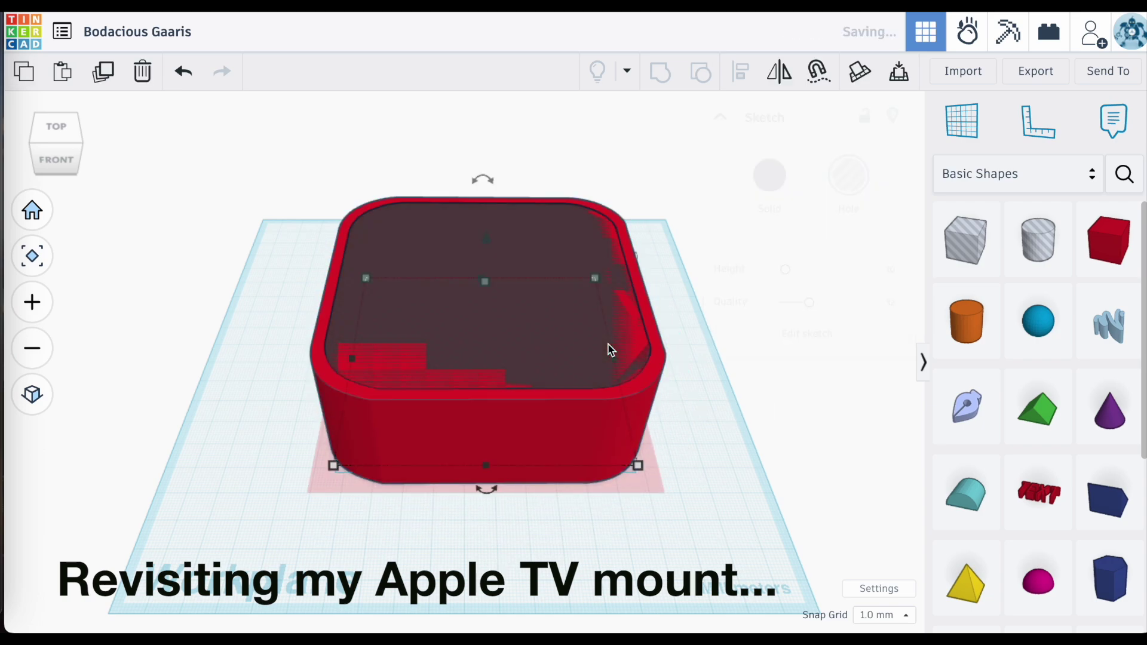
pyautogui.press('Escape')
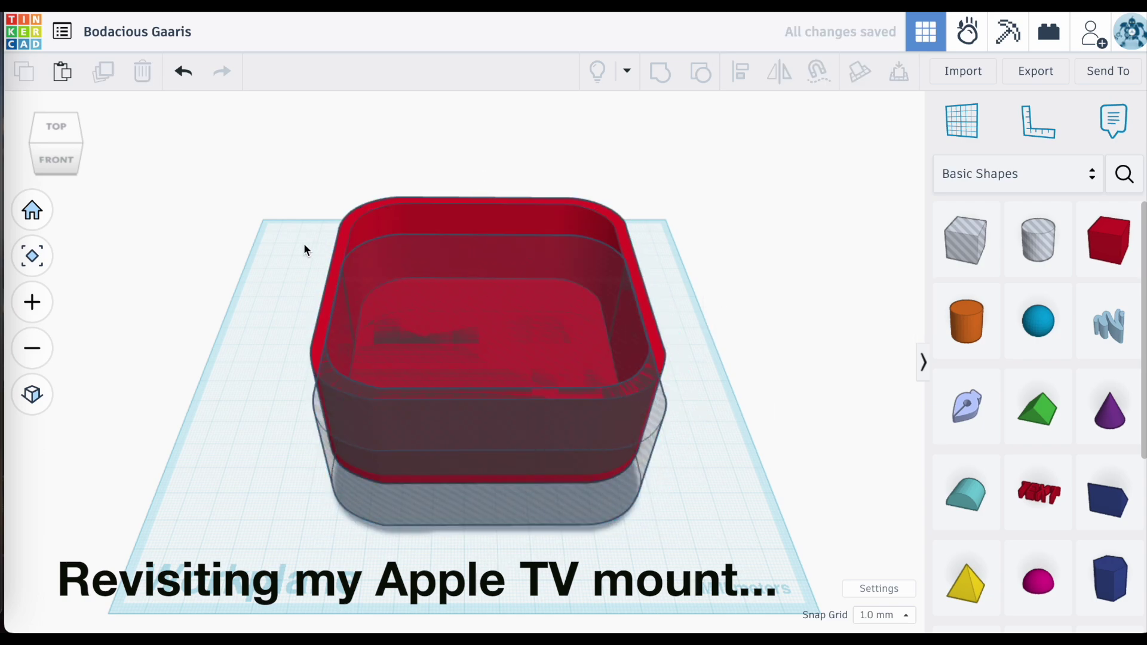
pyautogui.hotkey('ctrl', 'a')
pyautogui.hotkey('ctrl', 'g')
pyautogui.click(779, 457)
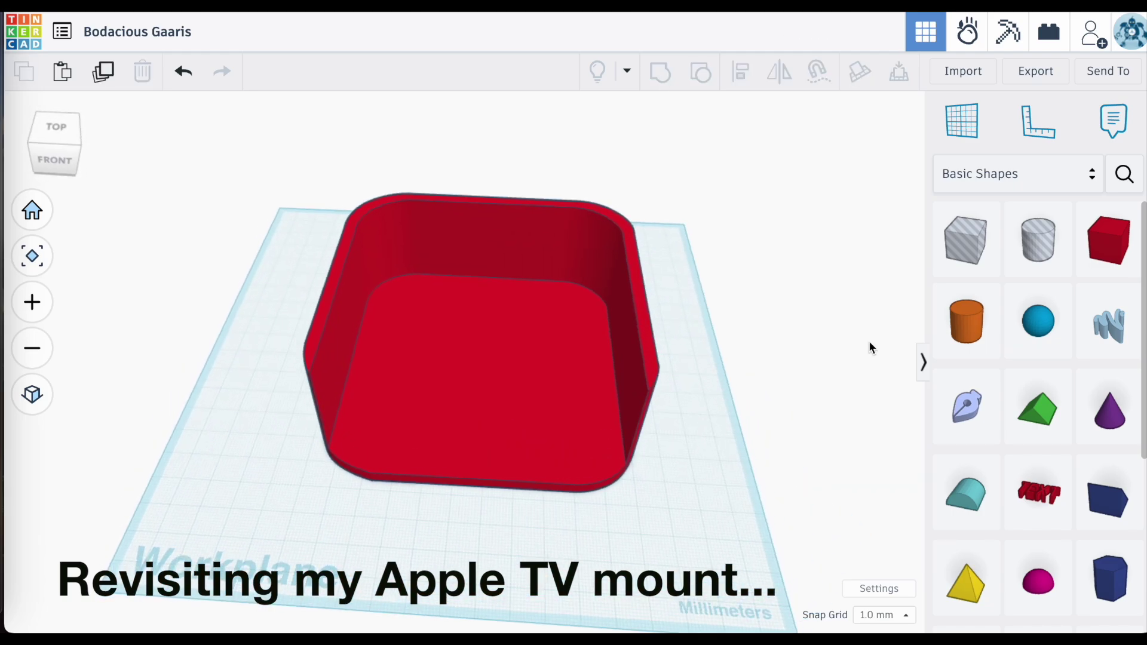
# Place a box hole on the tray's inner floor and stretch it across most of the tray's width
pyautogui.click(967, 239)
pyautogui.click(560, 353)
pyautogui.moveTo(563, 334); pyautogui.dragTo(562, 330)
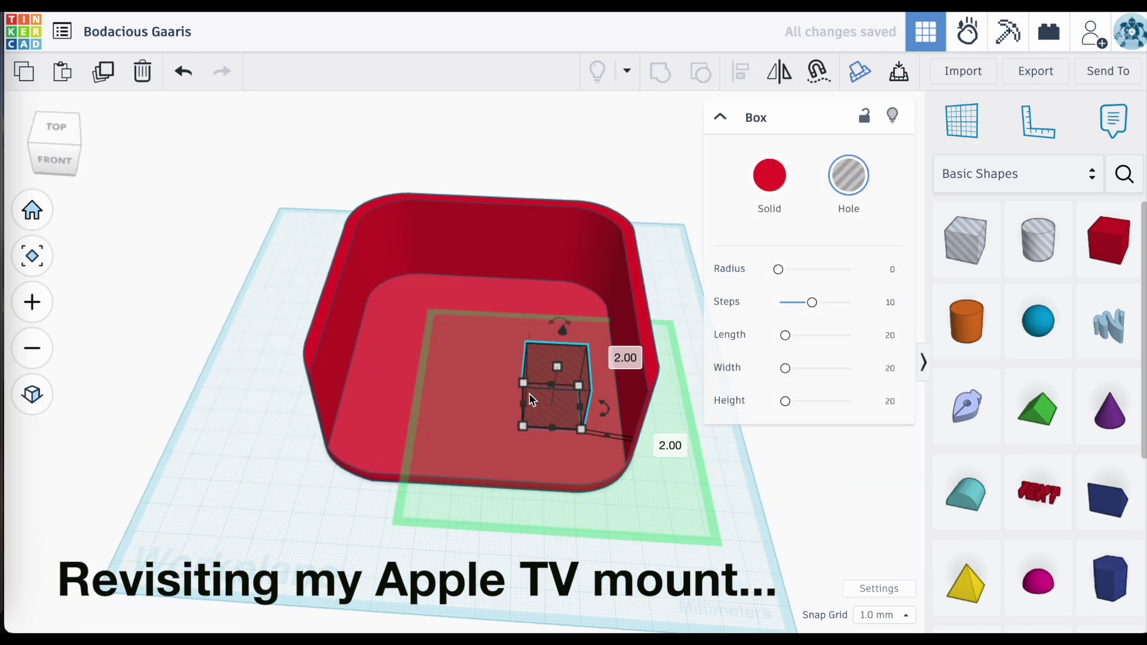
pyautogui.moveTo(527, 404); pyautogui.dragTo(349, 410)
# Align the wide box hole with the tray's back wall, push it through the wall, and increase its height slightly
pyautogui.click(375, 552)
pyautogui.hotkey('ctrl', 'a')
pyautogui.click(739, 80)
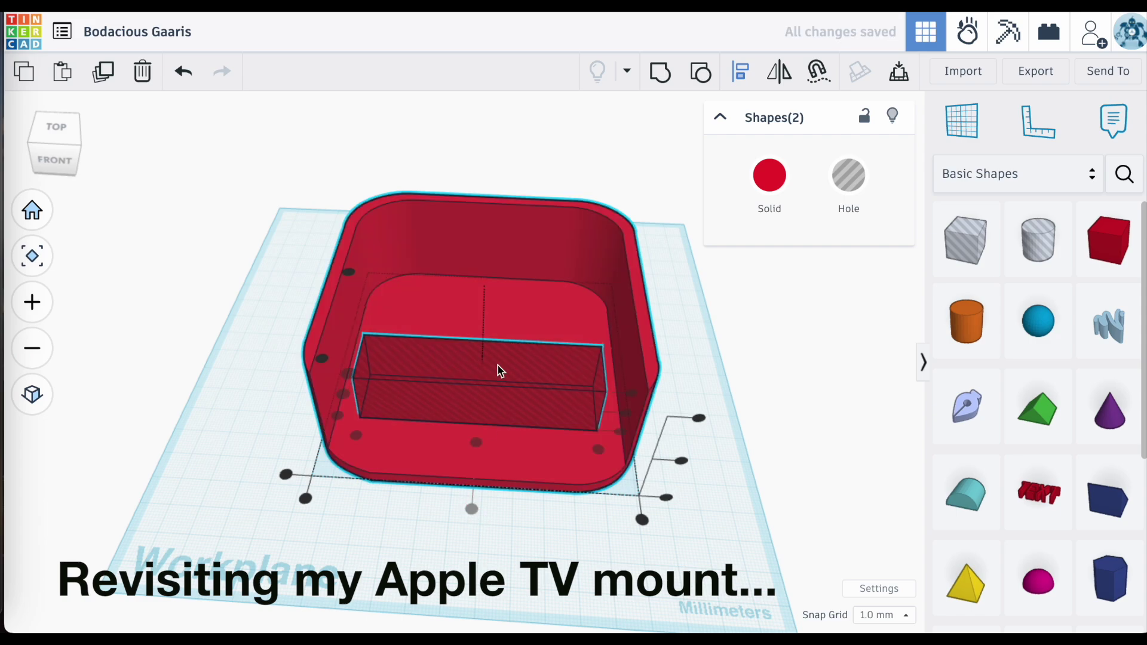
pyautogui.click(351, 277)
pyautogui.click(524, 290)
pyautogui.hotkey('shift', 'Up')
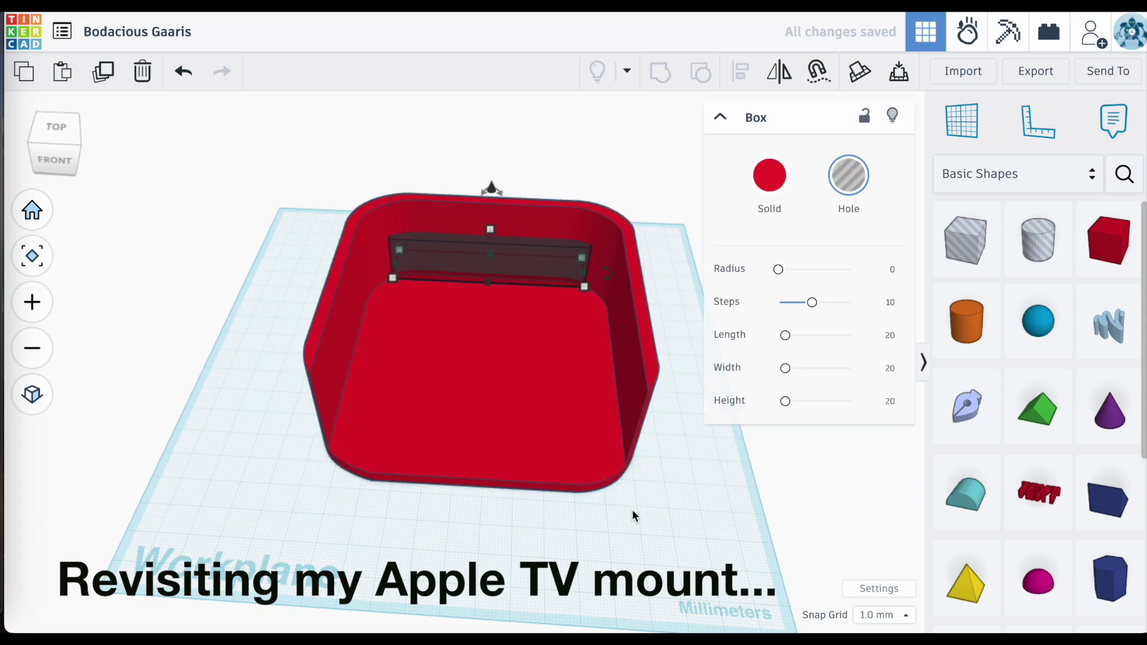
pyautogui.moveTo(489, 228); pyautogui.dragTo(486, 218)
# Group the box hole with the tray to cut a rectangular opening in the back wall
pyautogui.click(243, 348)
pyautogui.hotkey('ctrl', 'a')
pyautogui.hotkey('ctrl', 'g')
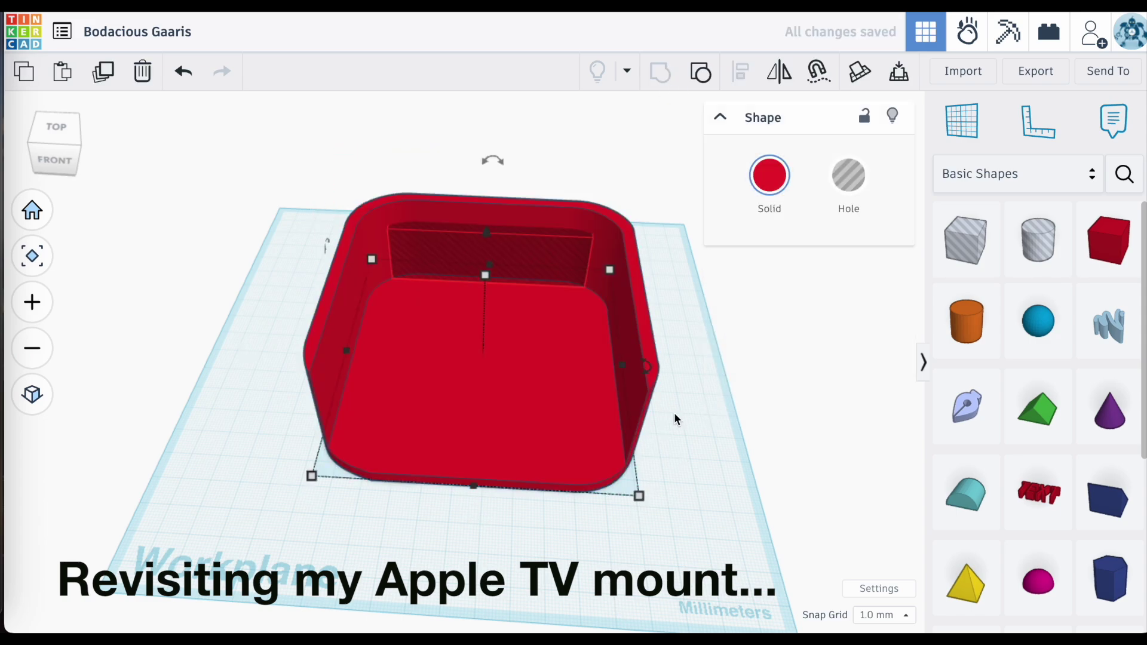
pyautogui.click(676, 414)
pyautogui.moveTo(676, 415)
pyautogui.mouseDown(button='right')
pyautogui.moveTo(773, 359)
pyautogui.moveTo(661, 429)
pyautogui.mouseUp(button='right')
# Add a solid box beside the tray with an edge radius of about 2.2 and stretch it into a long bar
pyautogui.moveTo(1109, 240); pyautogui.dragTo(682, 340)
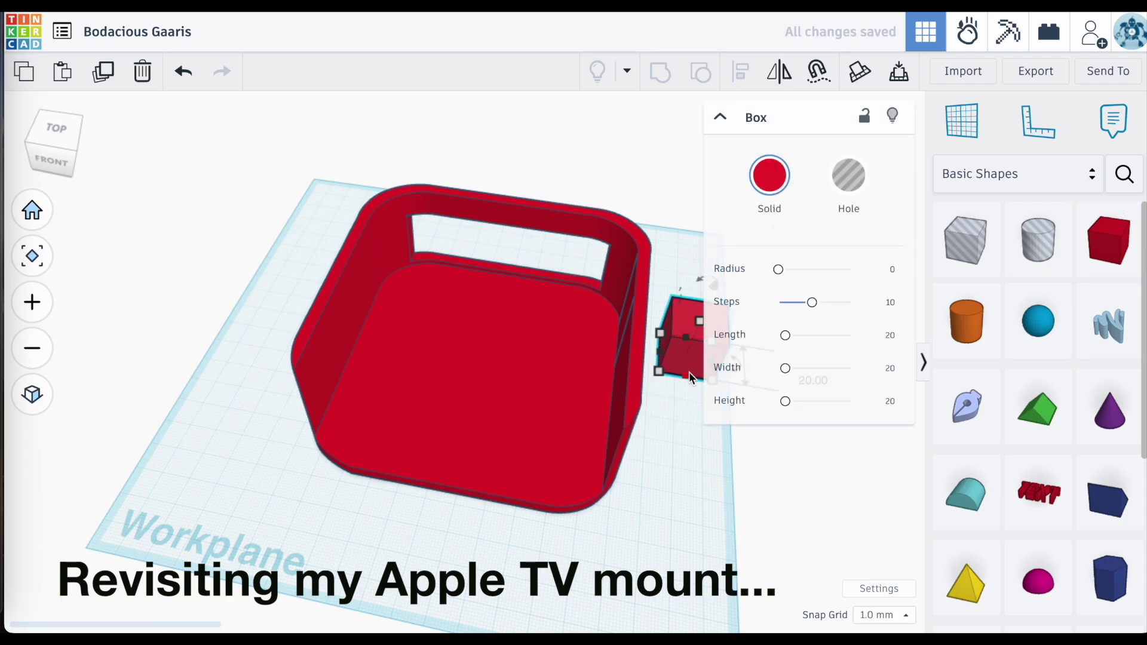
pyautogui.moveTo(777, 269); pyautogui.dragTo(785, 274)
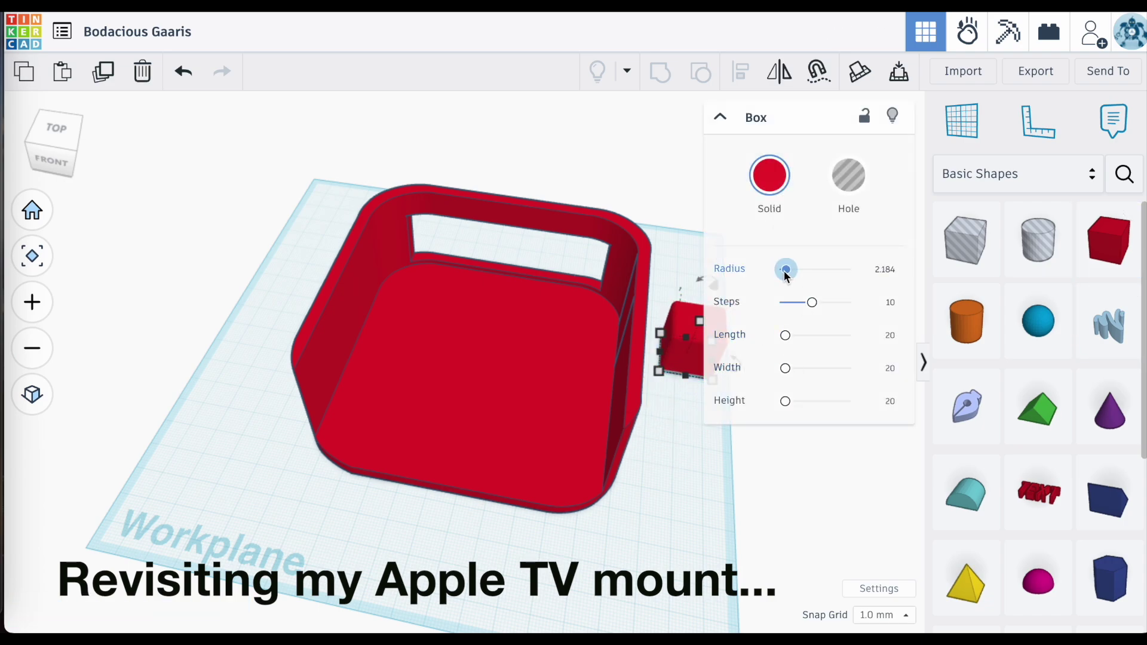
pyautogui.moveTo(685, 376); pyautogui.dragTo(694, 628)
pyautogui.click(567, 583)
pyautogui.moveTo(568, 583); pyautogui.dragTo(560, 545, button='right')
# Place a box hole between the tray and the rounded bar and stretch it into a long narrow strip
pyautogui.moveTo(965, 240); pyautogui.dragTo(650, 281)
pyautogui.click(610, 520)
pyautogui.moveTo(588, 547)
pyautogui.mouseDown(button='right')
pyautogui.moveTo(565, 514)
pyautogui.moveTo(573, 553)
pyautogui.mouseUp(button='right')
pyautogui.click(643, 541)
pyautogui.press('super+f')
pyautogui.click(580, 544)
pyautogui.click(1132, 112)
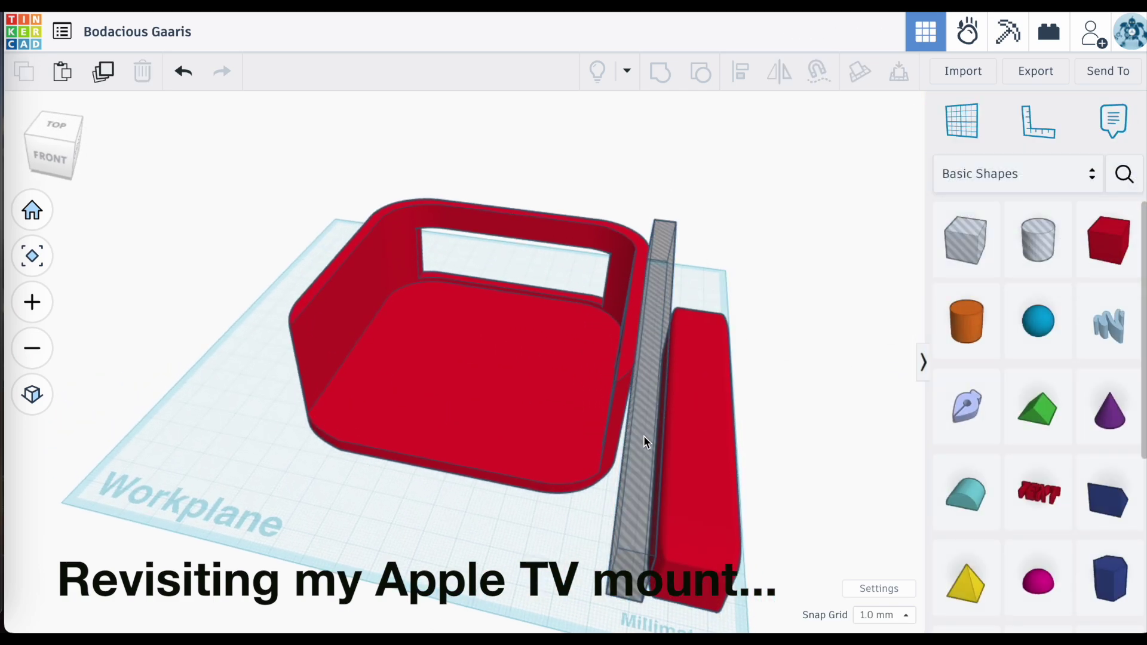
# Place the hole strip and a duplicate over both long sides of the rounded bar, then group all three to trim it
pyautogui.click(644, 436)
pyautogui.press('super+d')
pyautogui.hotkey('shift', 'Right')
pyautogui.hotkey('shift', 'Right')
pyautogui.hotkey('shift', 'Right')
pyautogui.click(636, 507)
pyautogui.hotkey('shift', 'Right')
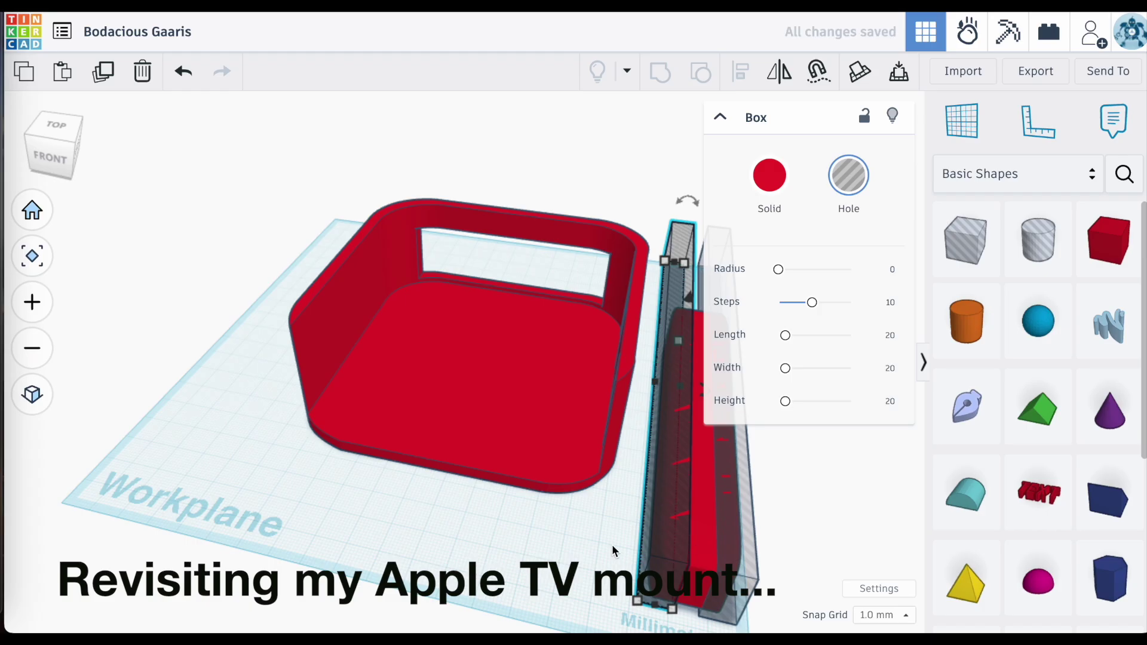
pyautogui.moveTo(612, 544); pyautogui.dragTo(809, 574)
pyautogui.hotkey('ctrl', 'g')
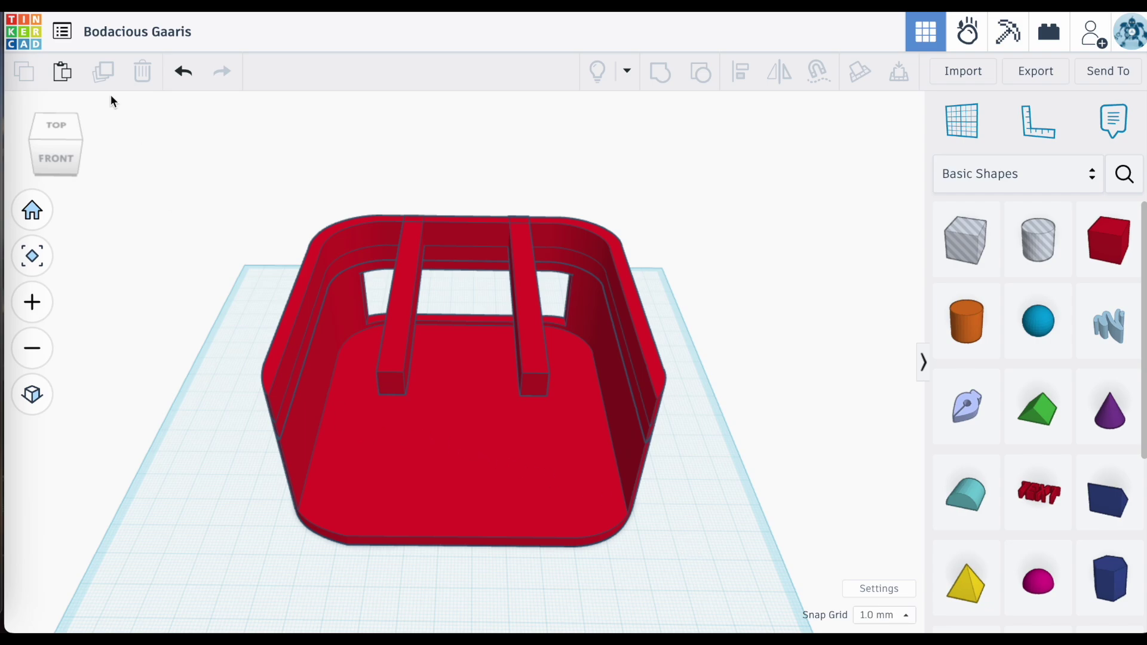
# Return to the designs dashboard and show today's entries in the version history of Bodacious Gaaris
pyautogui.click(19, 37)
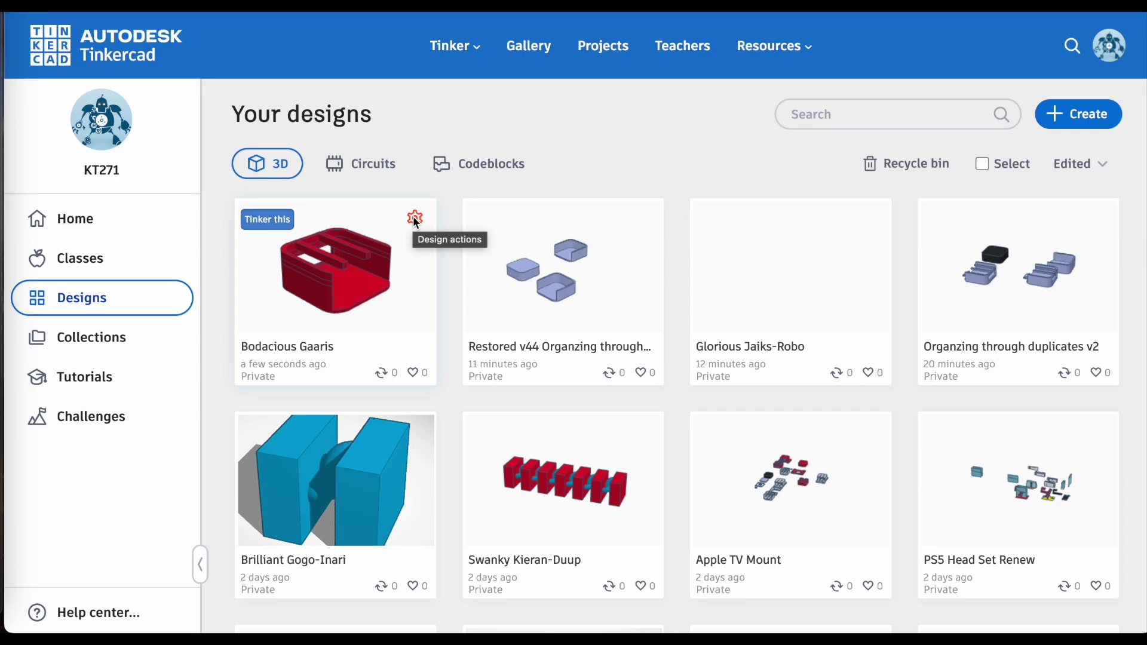
pyautogui.click(415, 219)
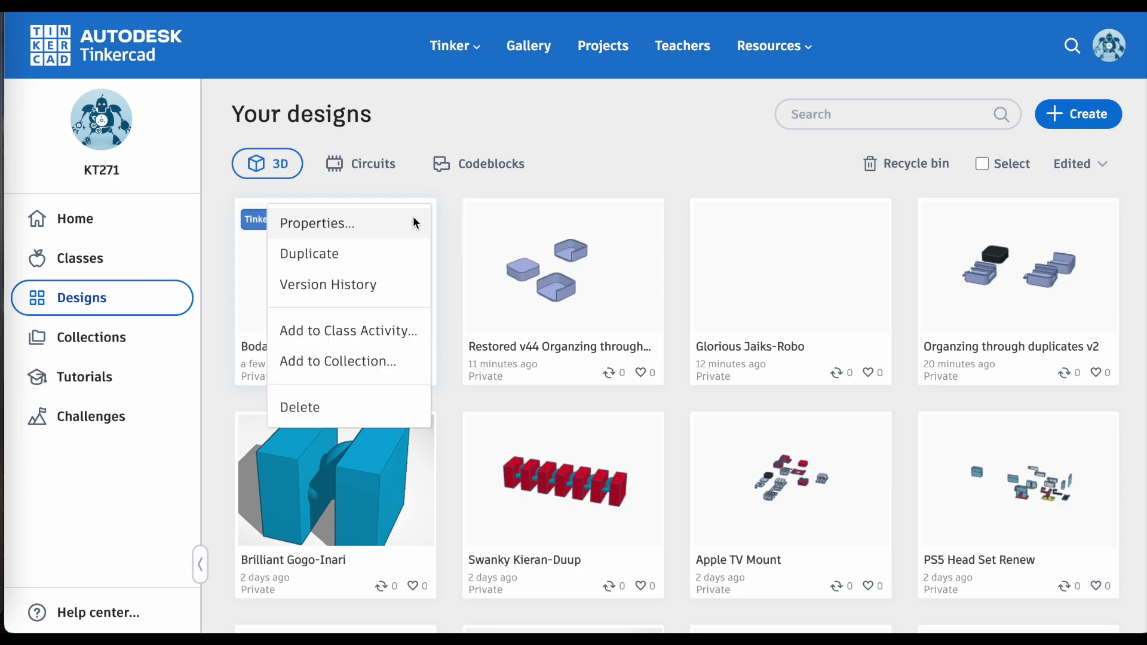
pyautogui.click(371, 293)
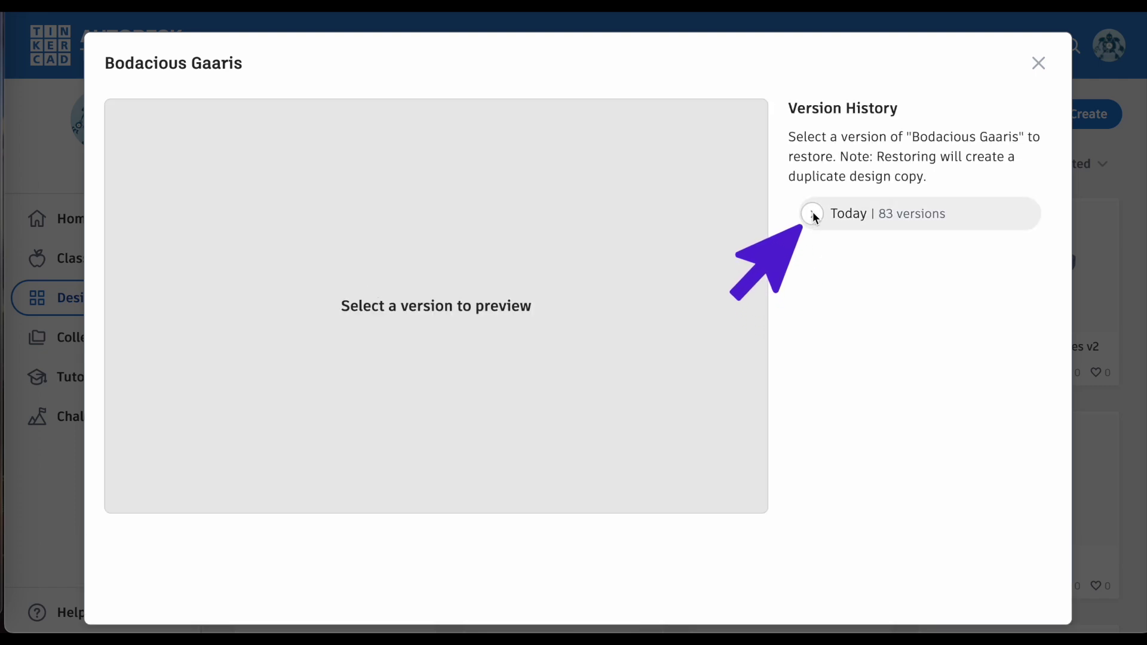
pyautogui.click(812, 213)
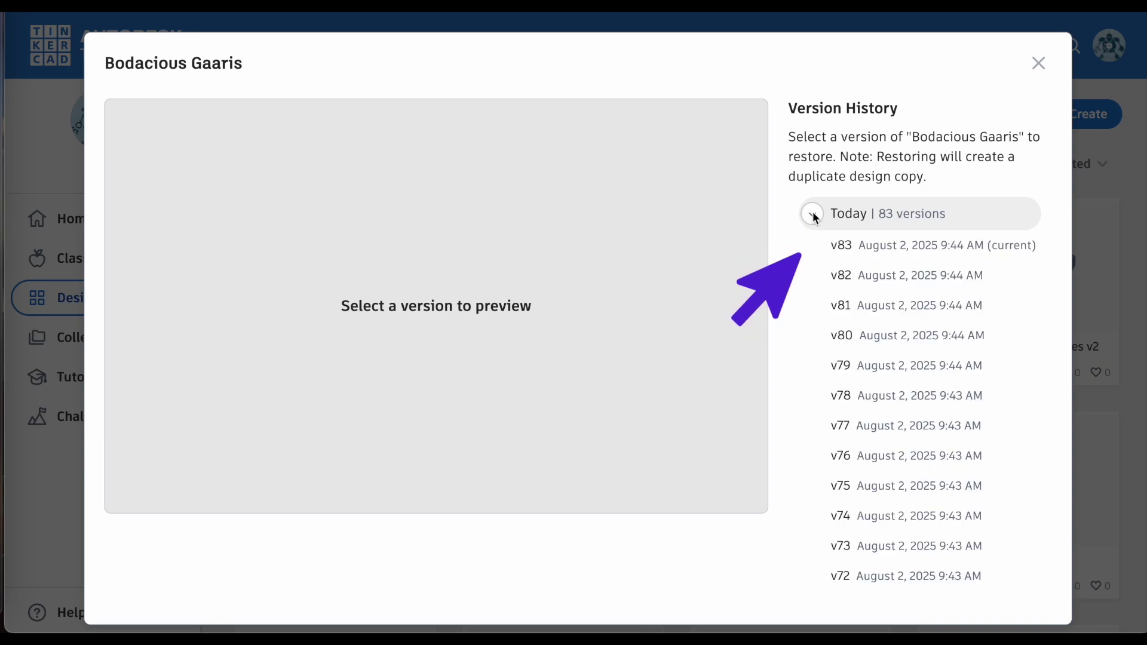
# Select version 65 from today's versions and inspect its model preview from several angles
pyautogui.scroll(-8, 937, 372)
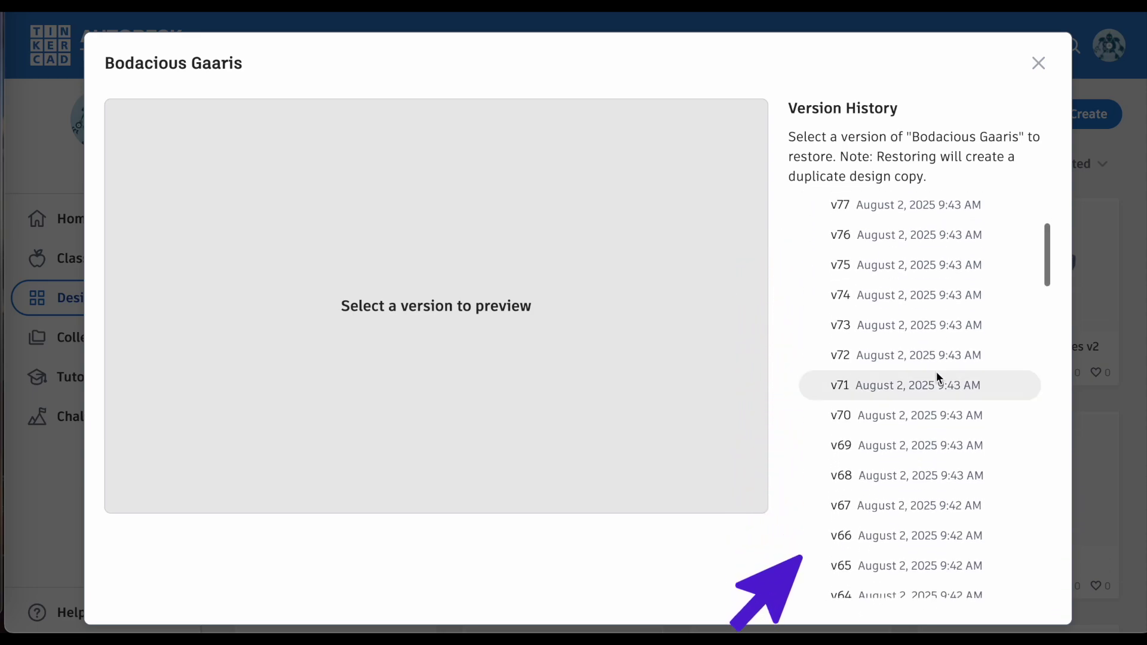
pyautogui.scroll(-15, 937, 371)
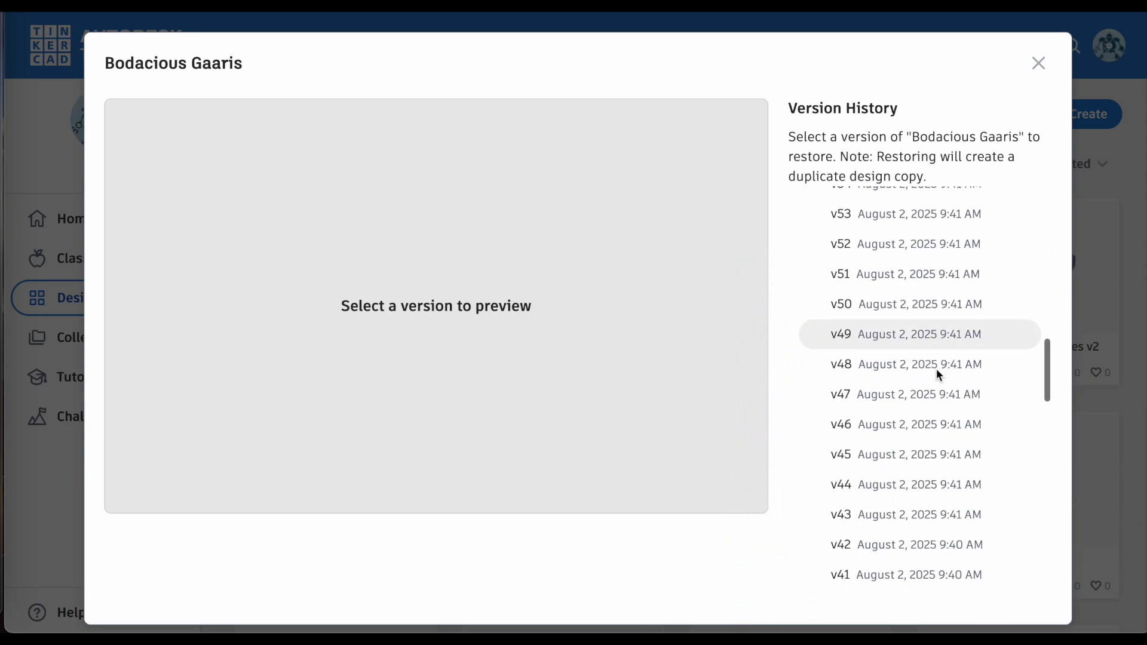
pyautogui.scroll(-12, 938, 372)
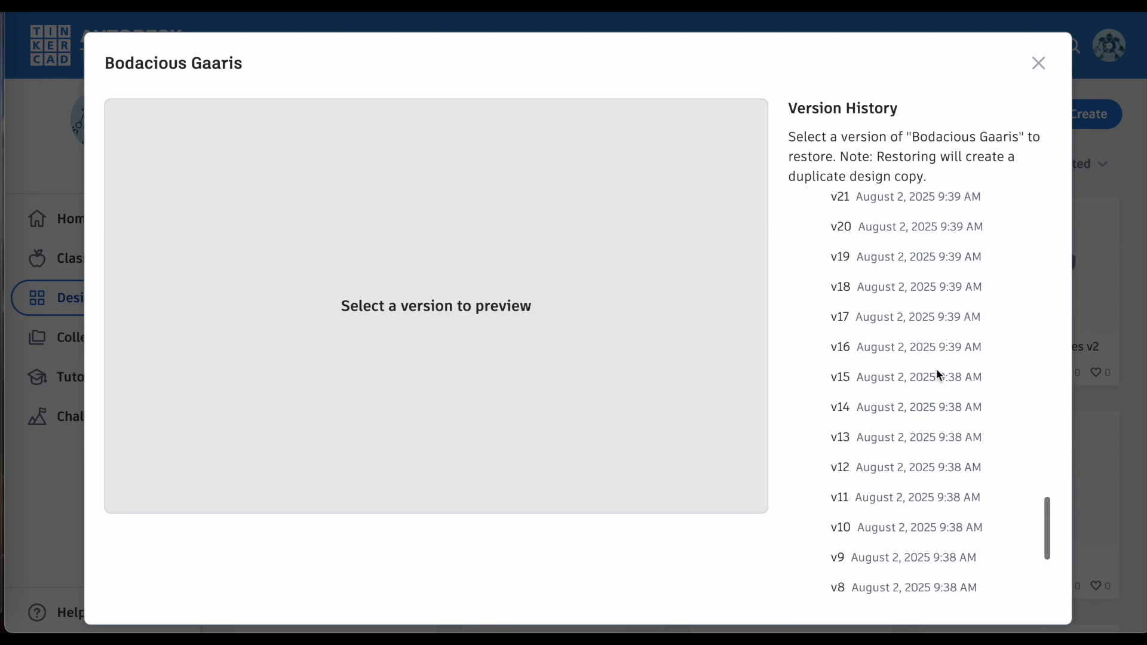
pyautogui.scroll(20, 937, 373)
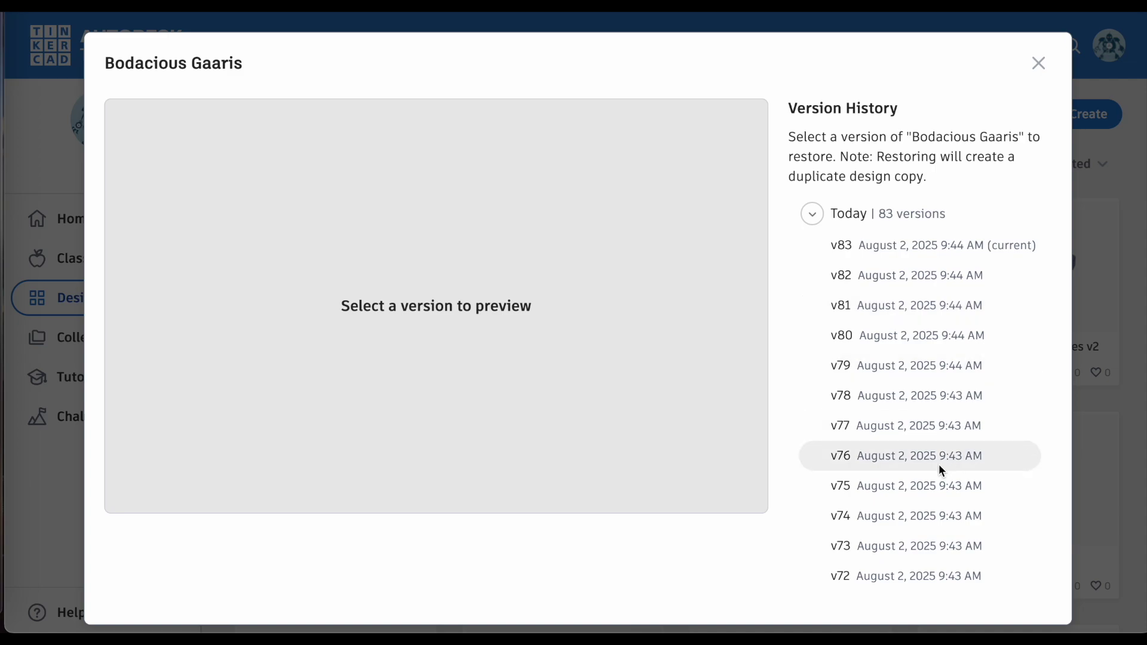
pyautogui.scroll(-3, 938, 464)
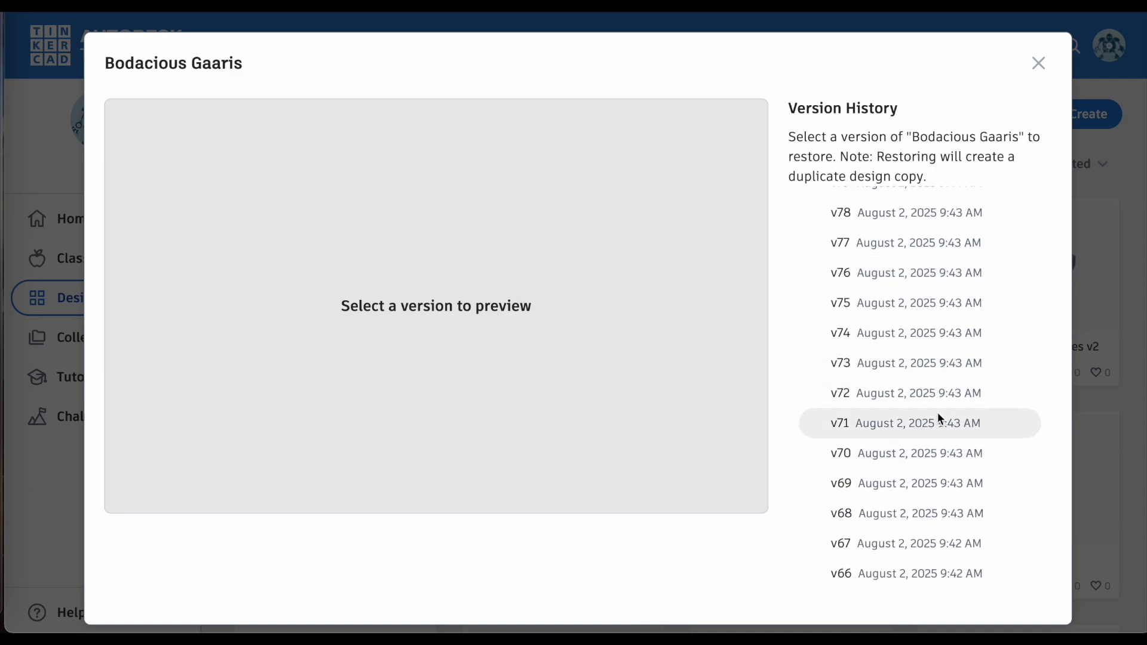
pyautogui.scroll(-2, 937, 415)
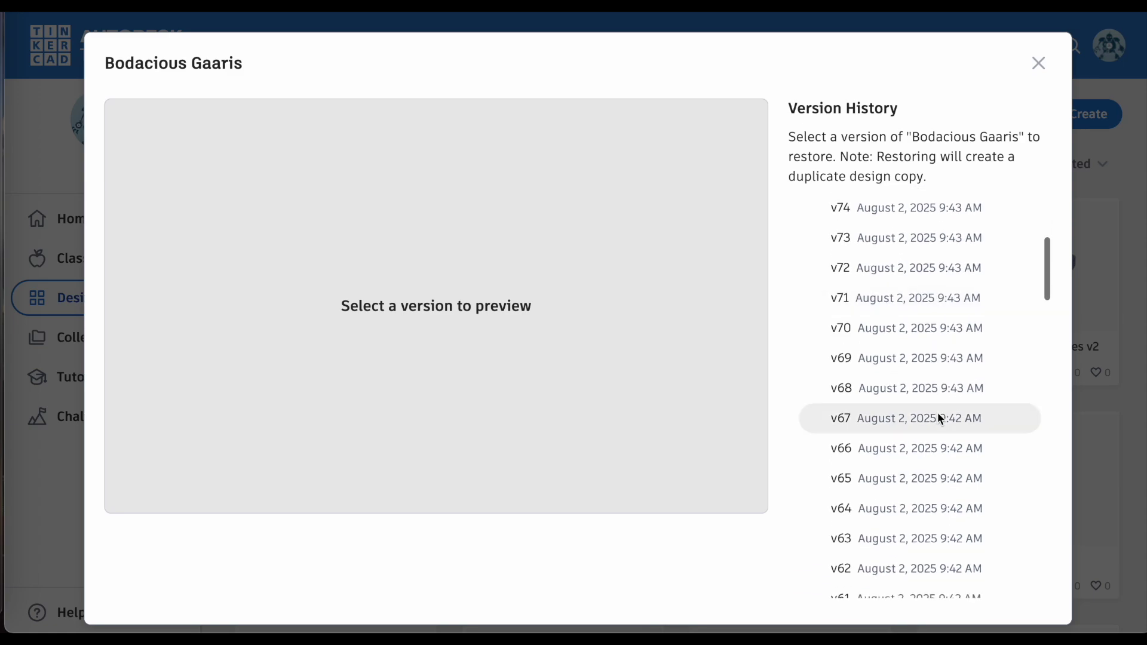
pyautogui.click(923, 481)
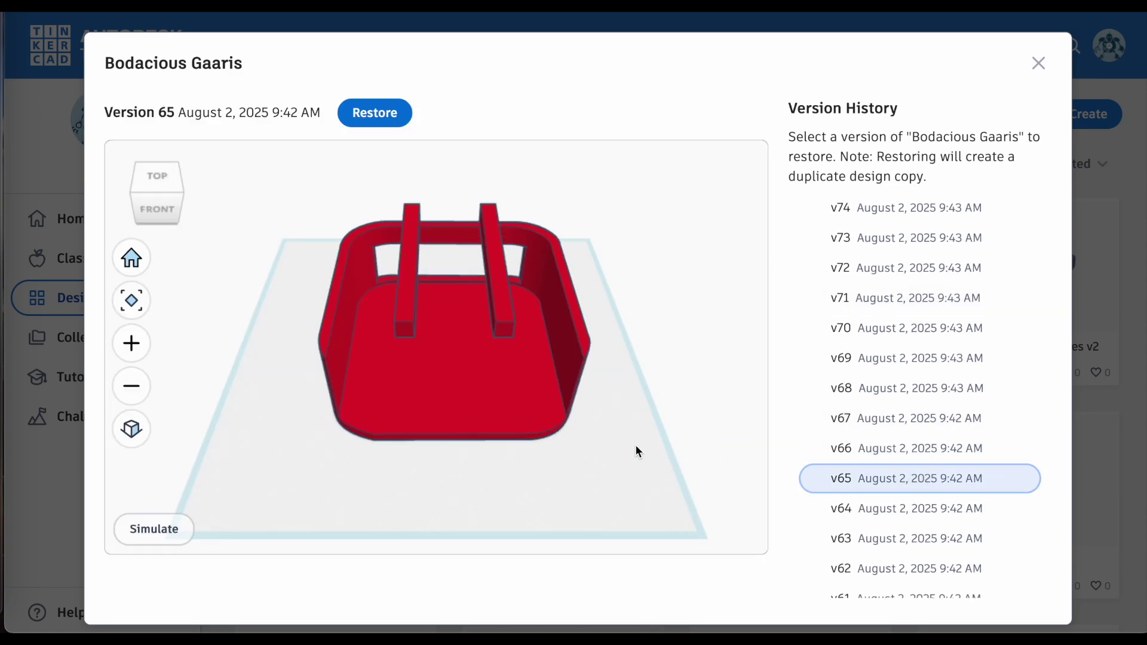
pyautogui.moveTo(568, 476); pyautogui.dragTo(271, 367, button='right')
pyautogui.click(131, 343)
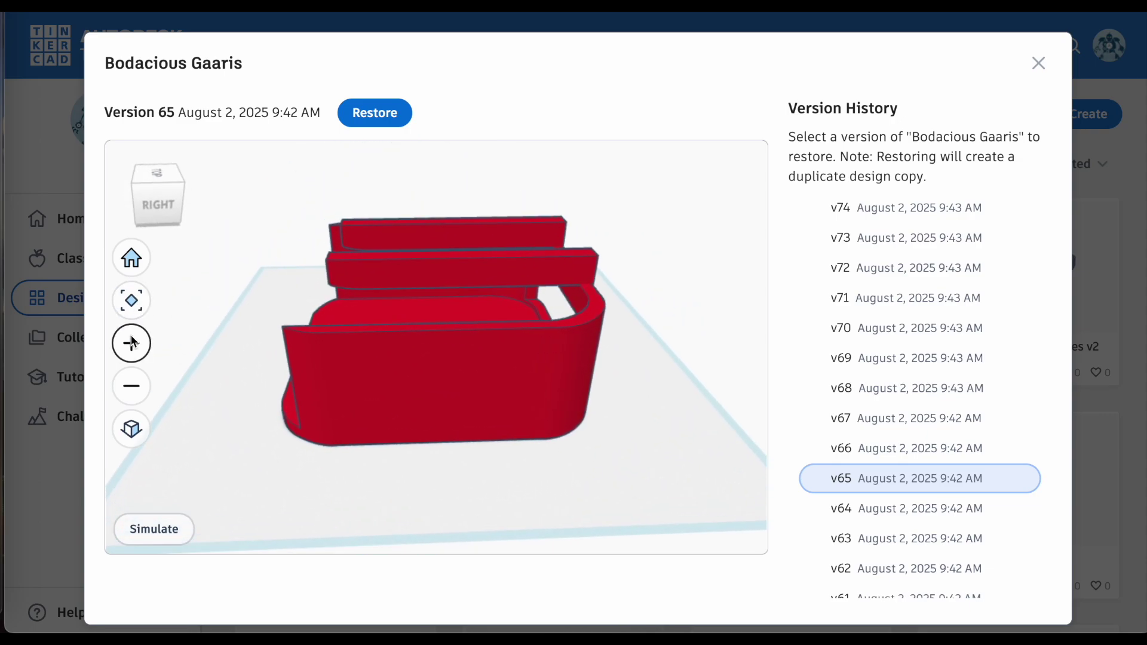
pyautogui.moveTo(244, 417); pyautogui.dragTo(462, 460, button='right')
pyautogui.scroll(-2, 462, 461)
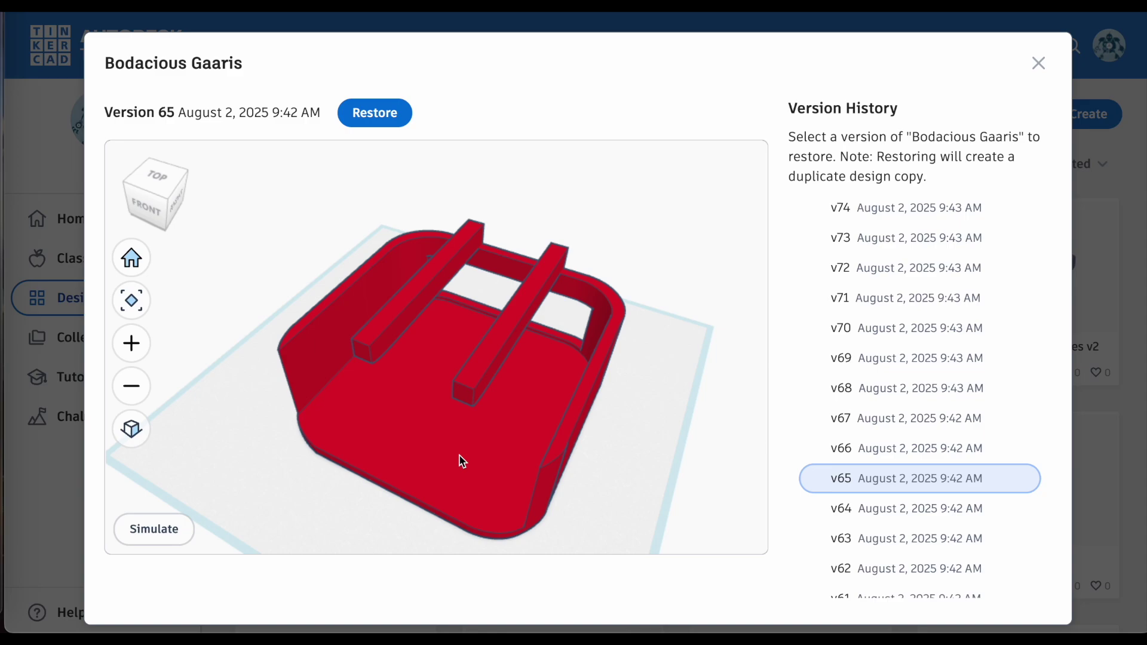
# Restore version 65 of Bodacious Gaaris, open the restored copy for editing and inspect the mount from above
pyautogui.click(376, 114)
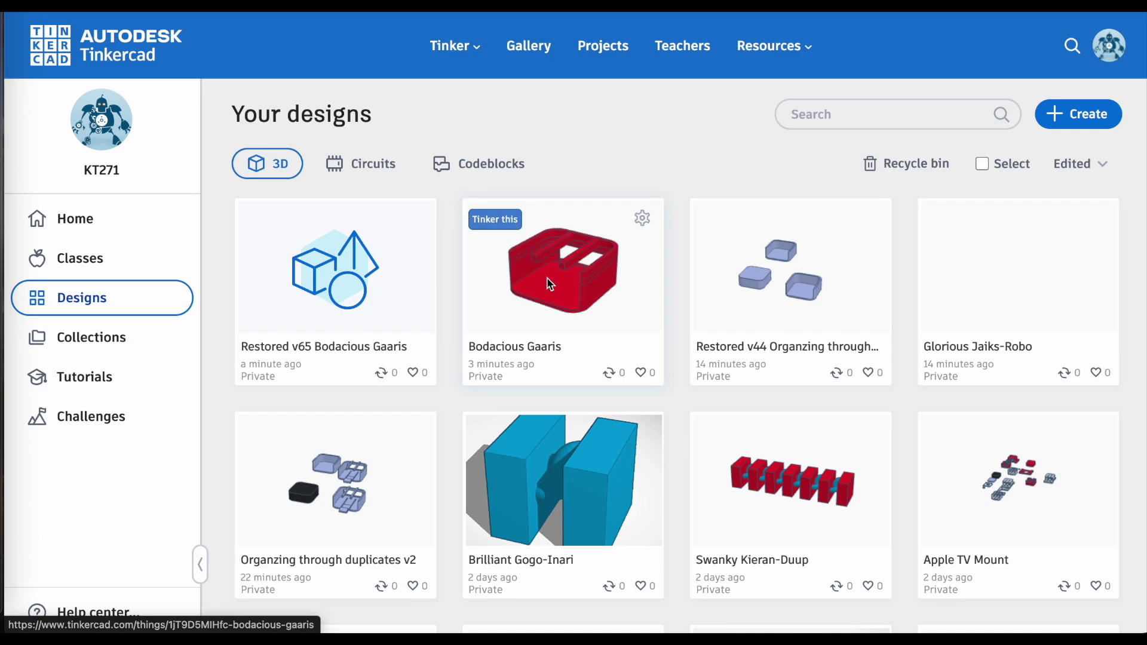
pyautogui.click(352, 279)
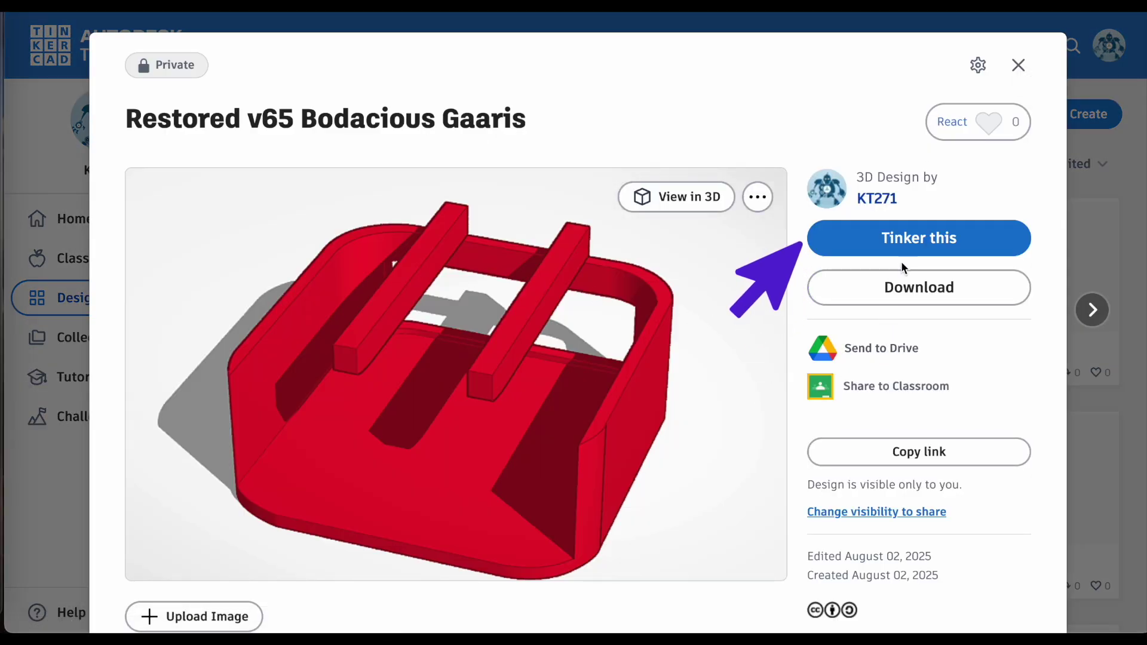
pyautogui.click(902, 243)
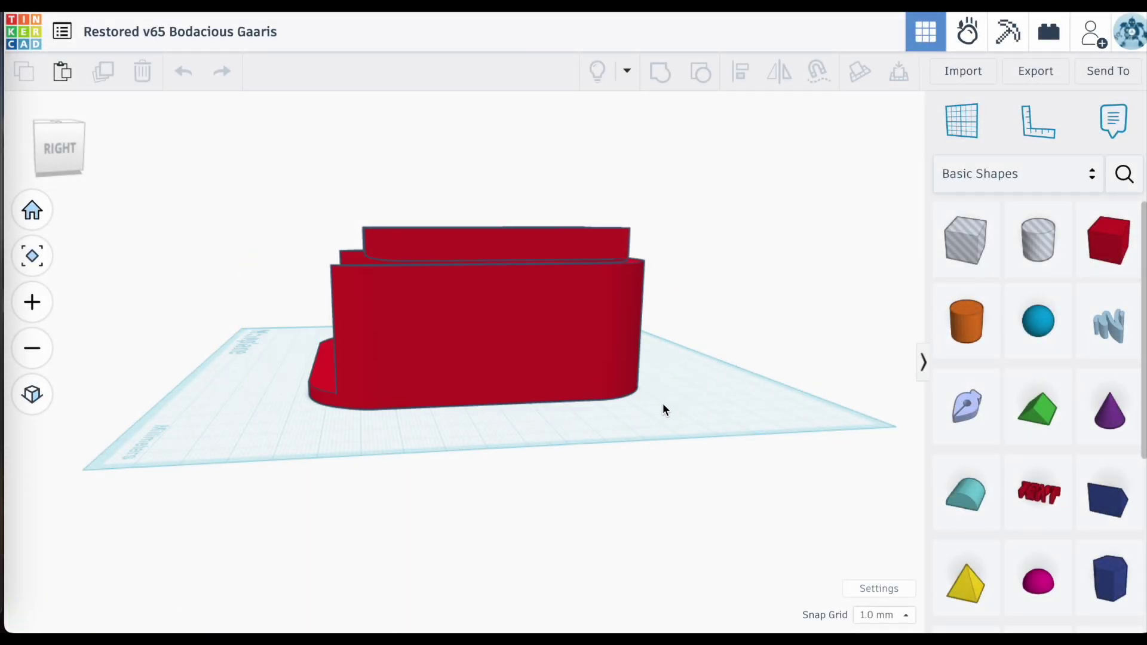
pyautogui.moveTo(662, 404); pyautogui.dragTo(772, 467, button='right')
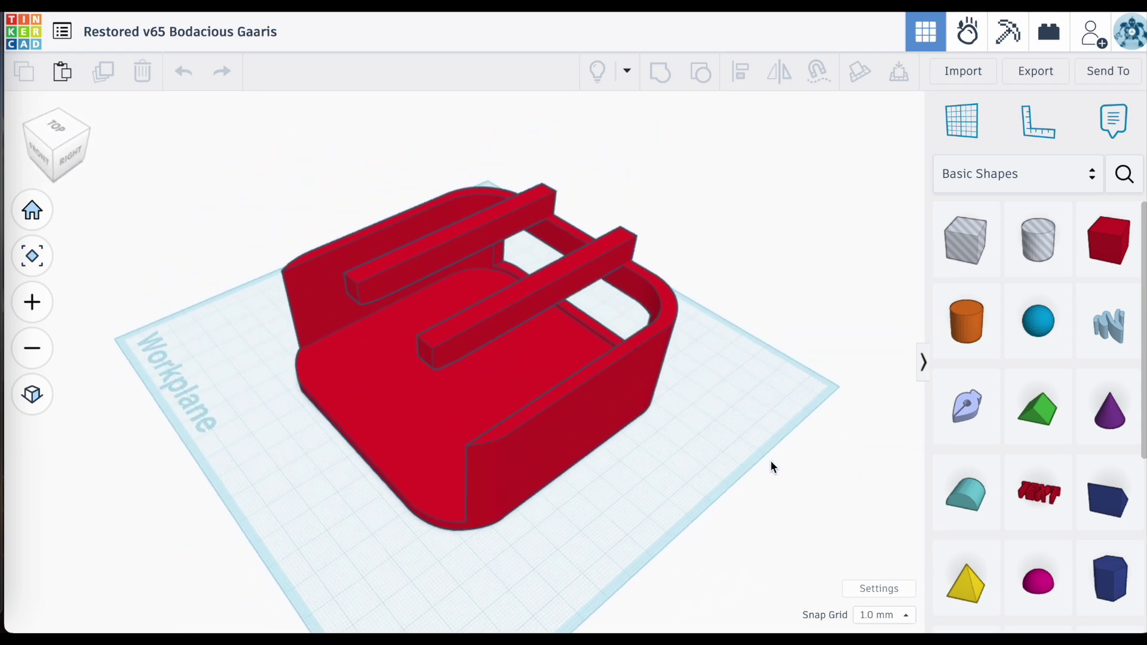
# Return to the designs dashboard and show today's versions in the version history of the original Bodacious Gaaris
pyautogui.click(16, 28)
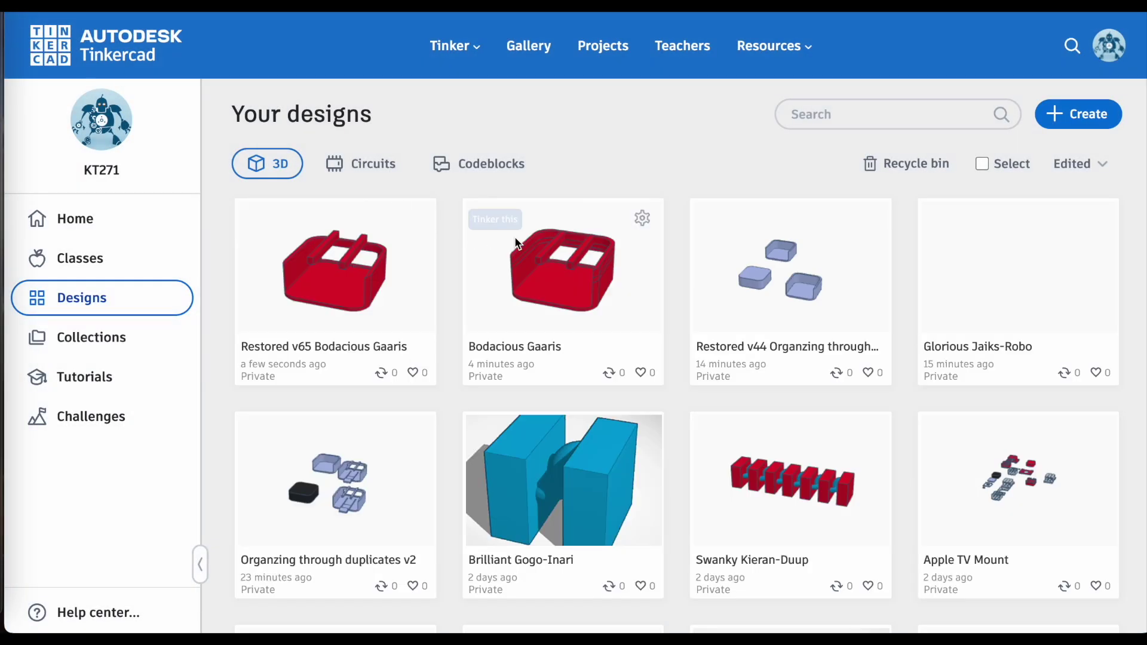
pyautogui.click(571, 290)
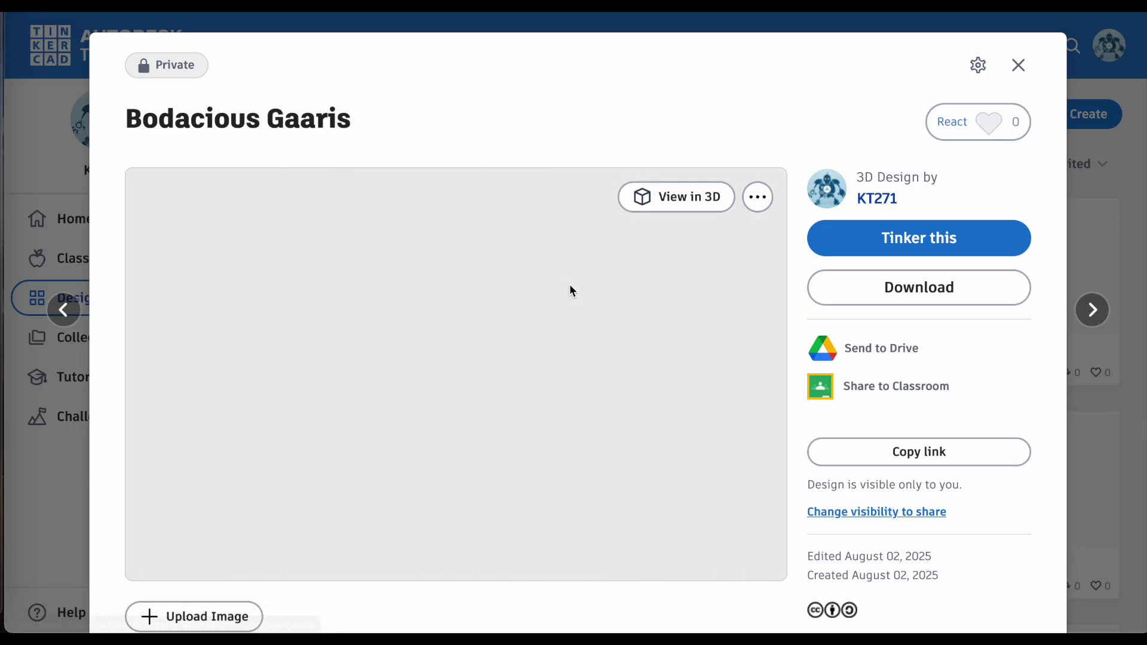
pyautogui.click(979, 66)
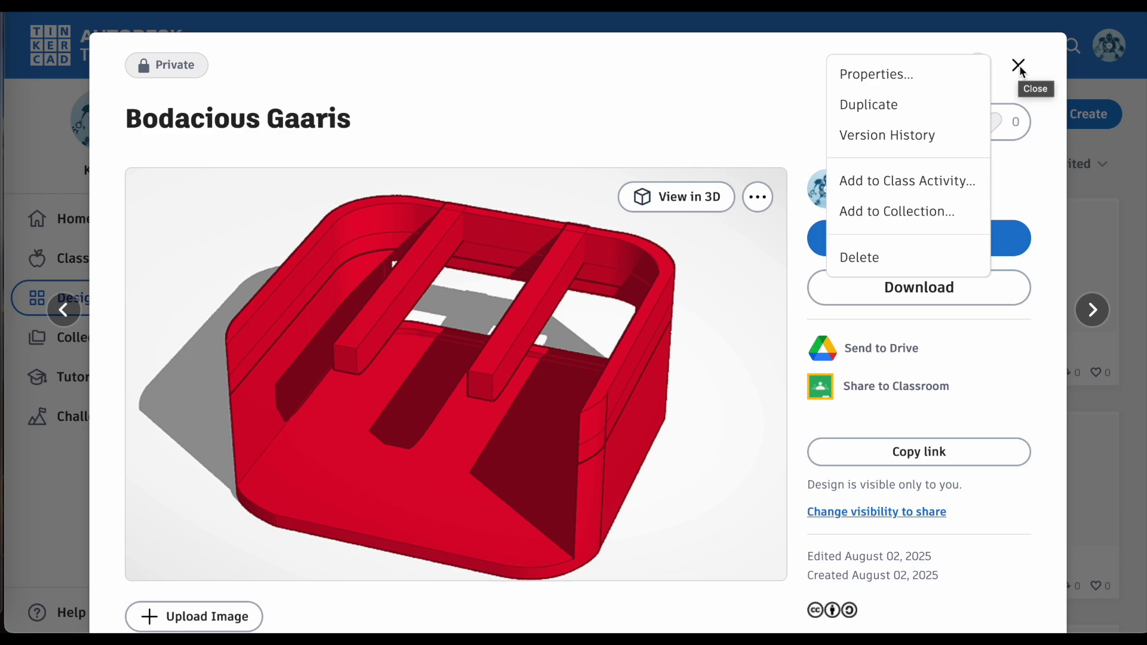
pyautogui.click(906, 137)
pyautogui.click(814, 214)
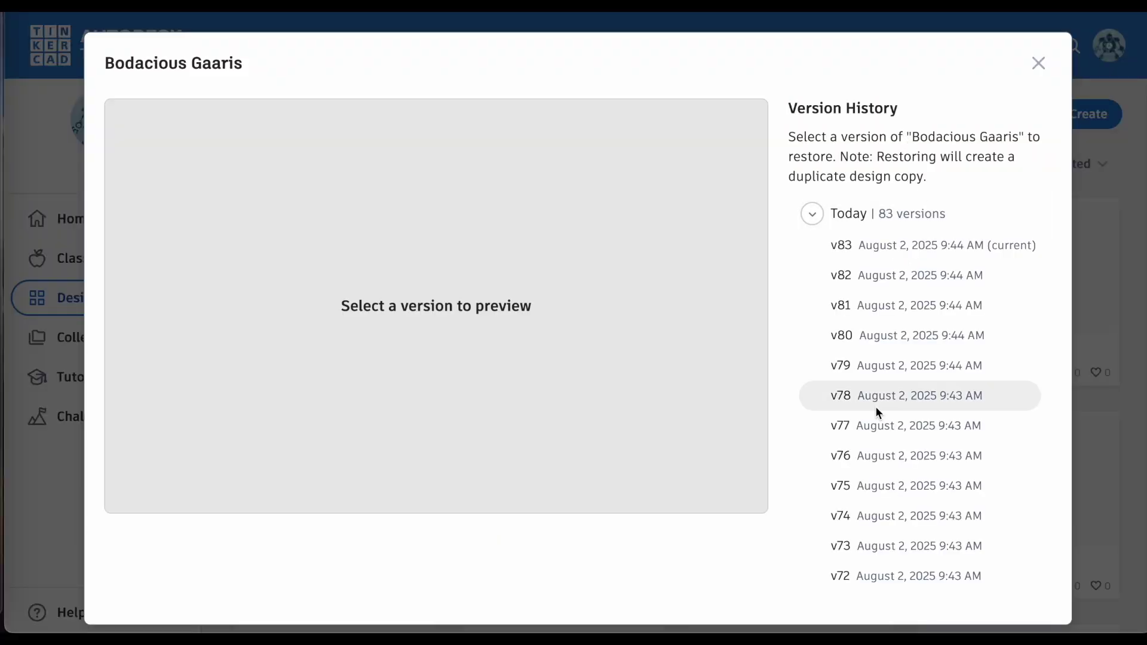
# Browse today's versions of Bodacious Gaaris, preview version 53 and restore it as a copy
pyautogui.scroll(-20, 876, 412)
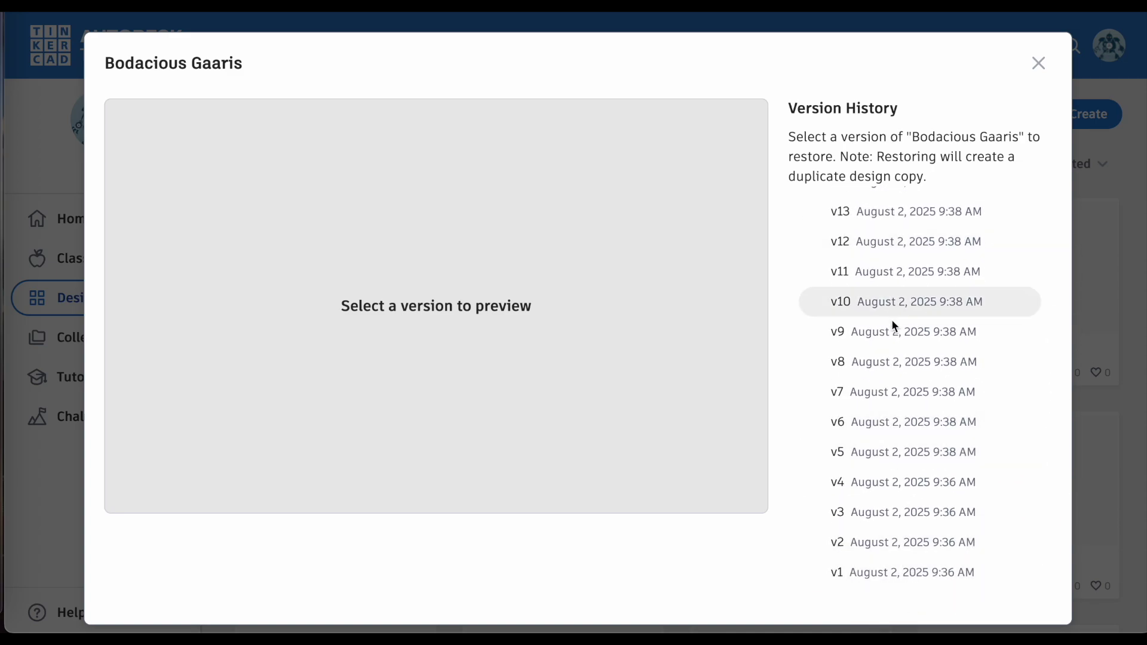
pyautogui.scroll(20, 894, 451)
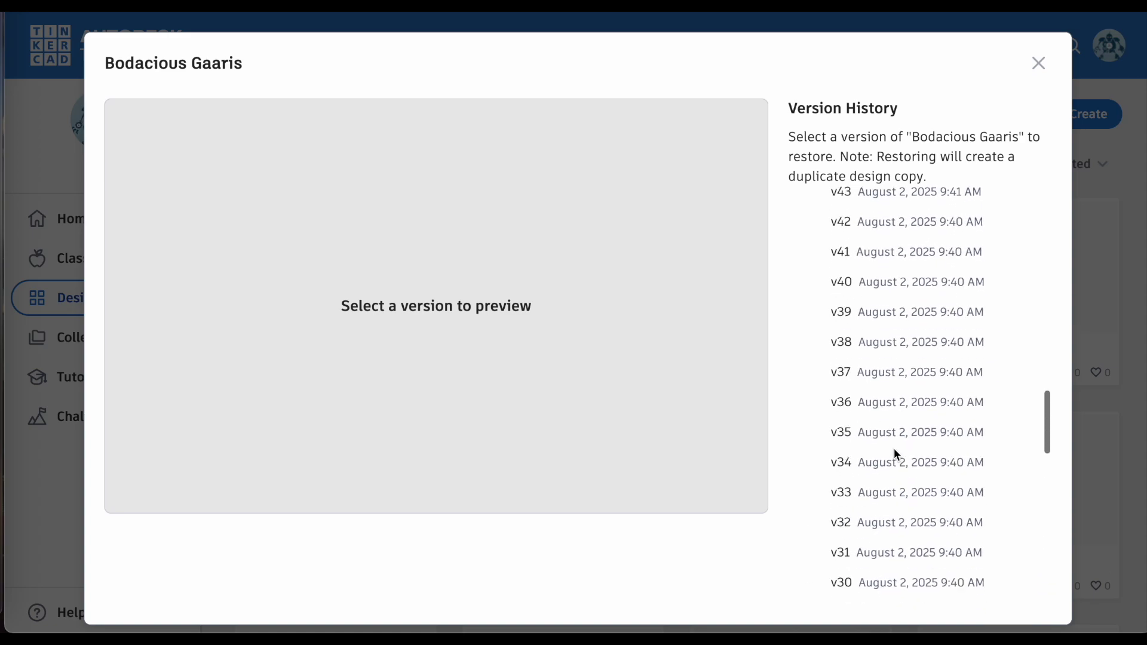
pyautogui.scroll(6, 894, 448)
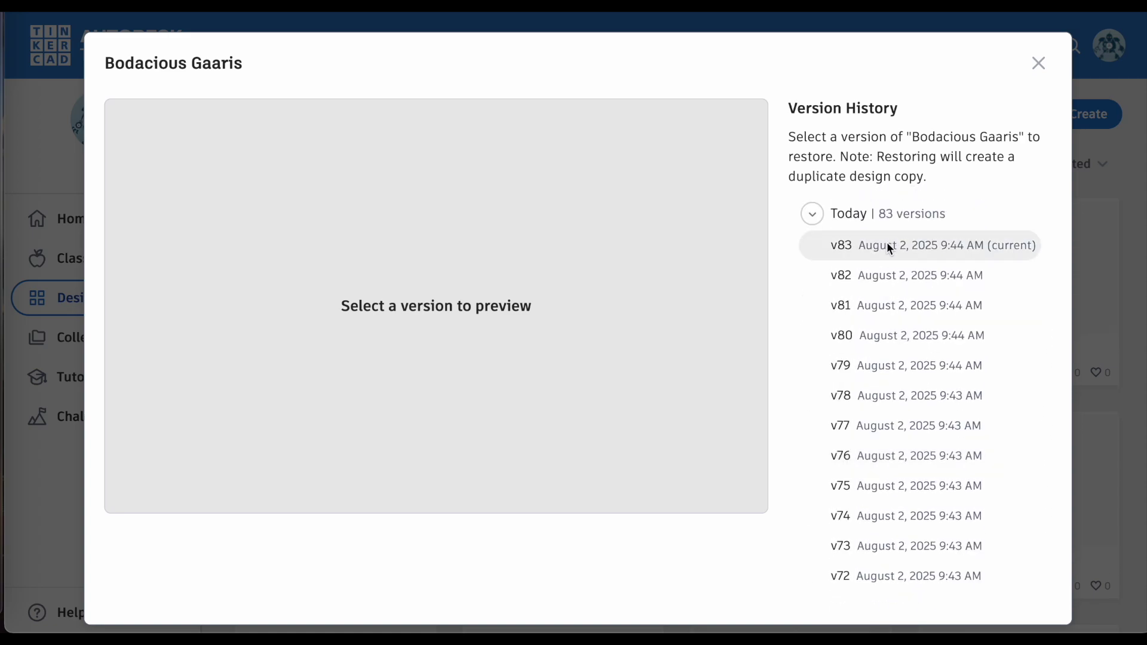
pyautogui.scroll(-20, 871, 328)
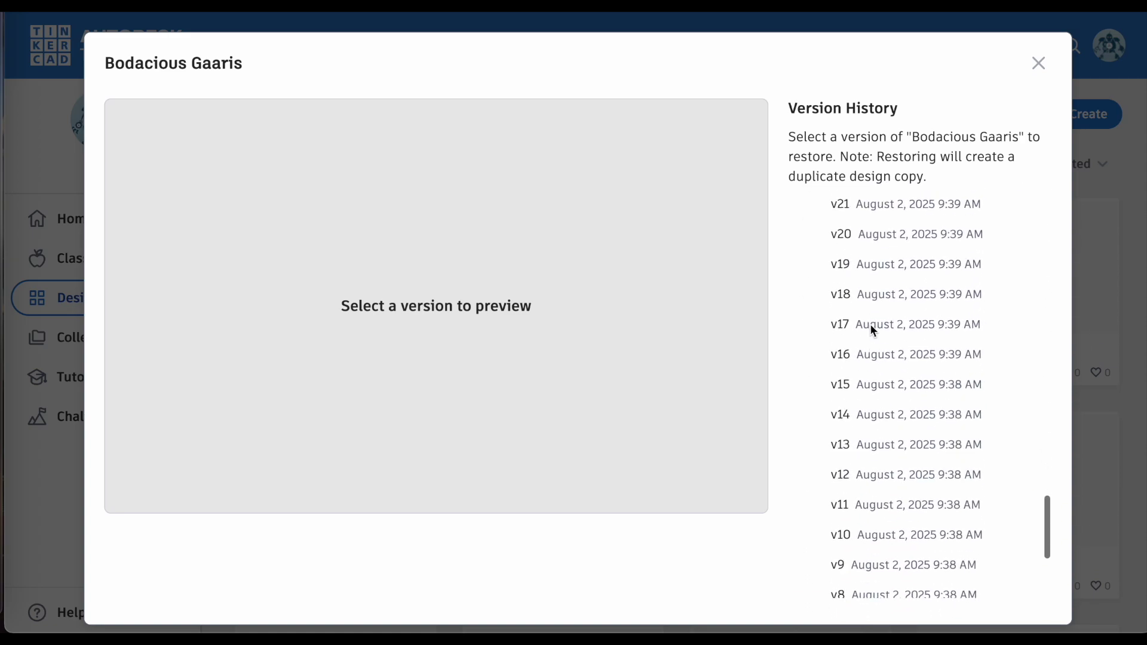
pyautogui.scroll(20, 870, 329)
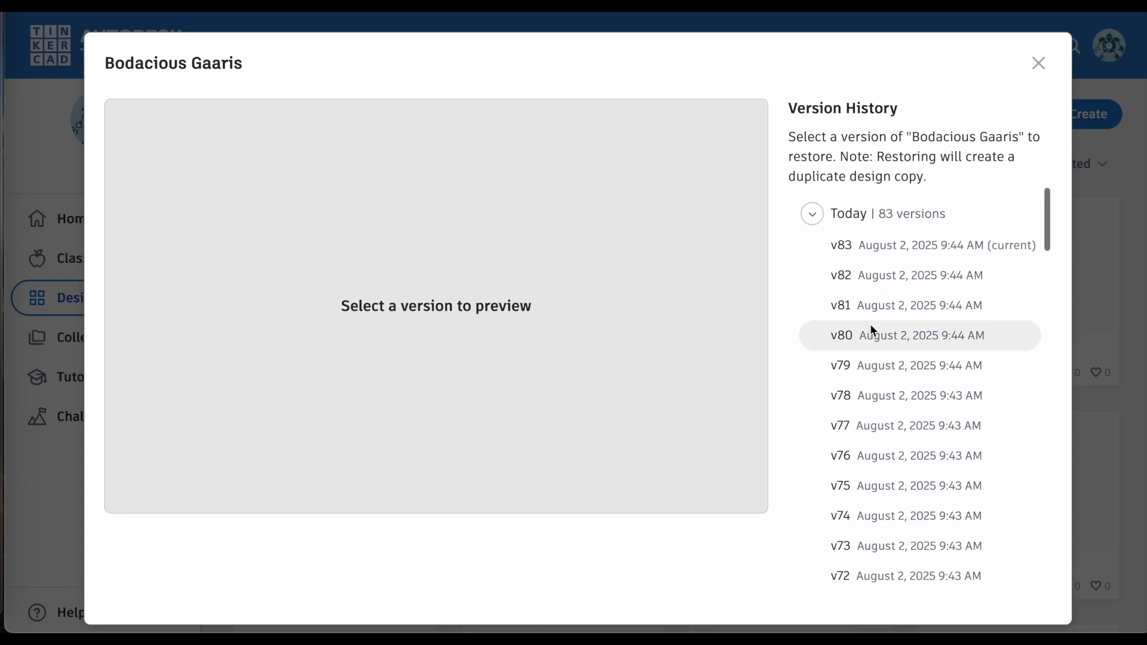
pyautogui.click(902, 425)
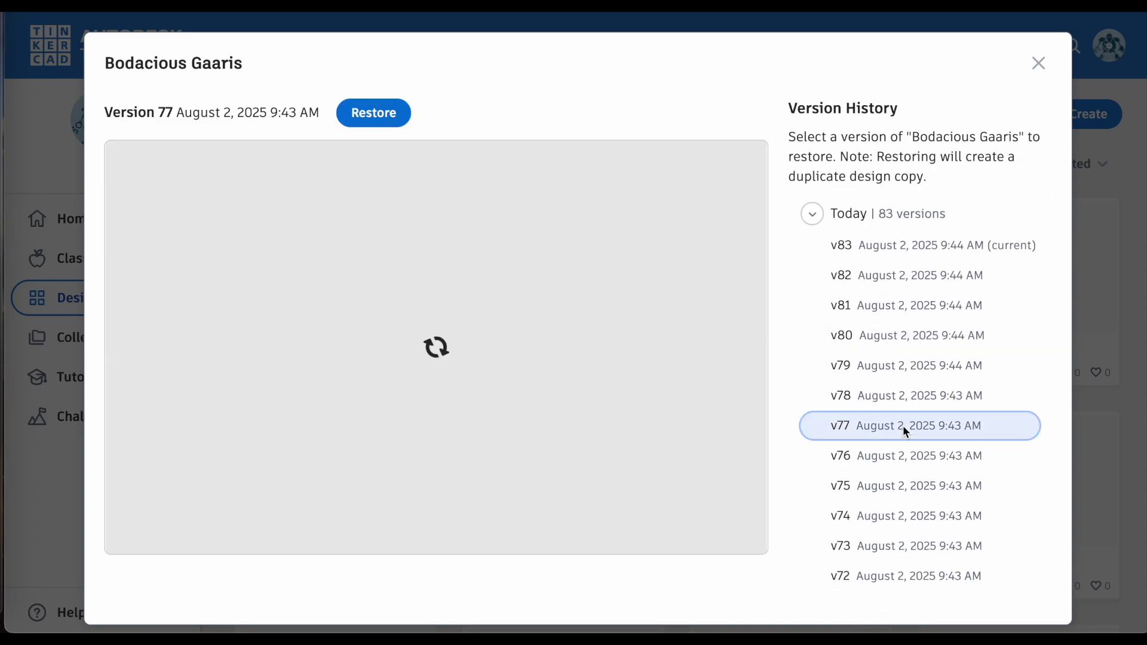
pyautogui.scroll(-2, 903, 428)
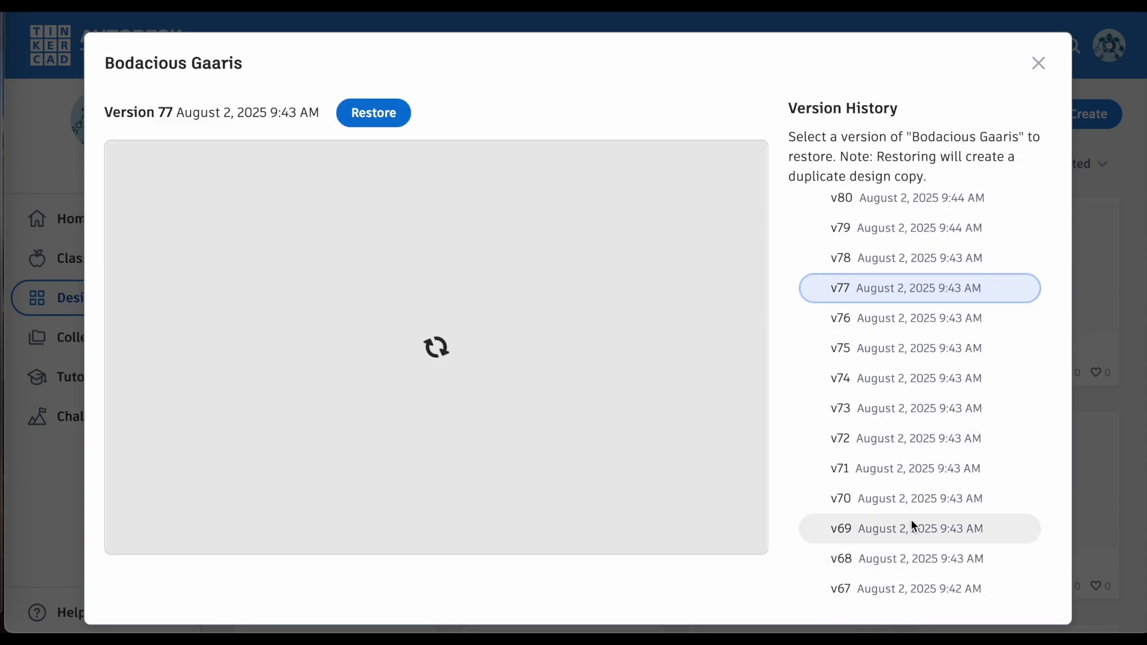
pyautogui.scroll(-3, 912, 520)
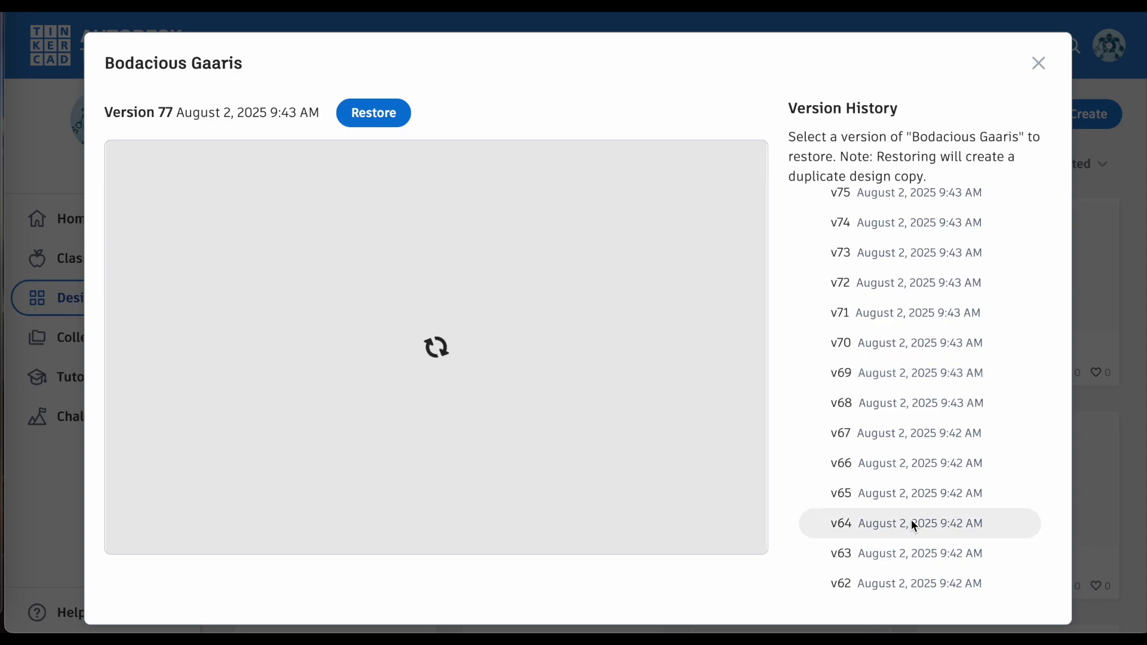
pyautogui.scroll(-3, 912, 522)
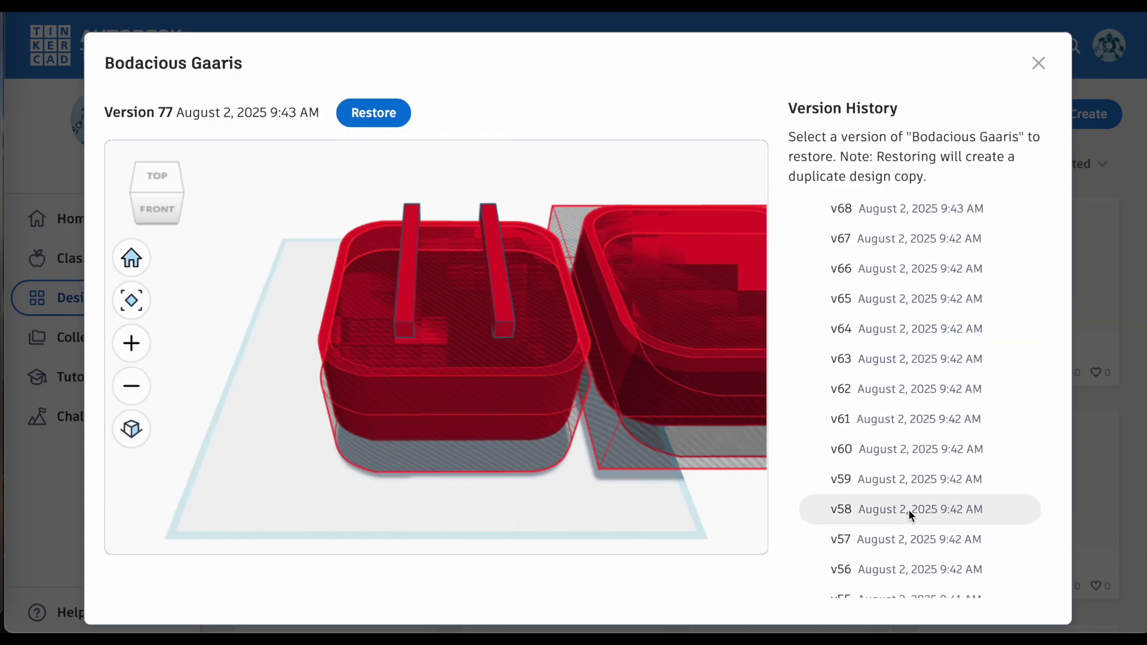
pyautogui.scroll(-2, 908, 509)
pyautogui.click(908, 509)
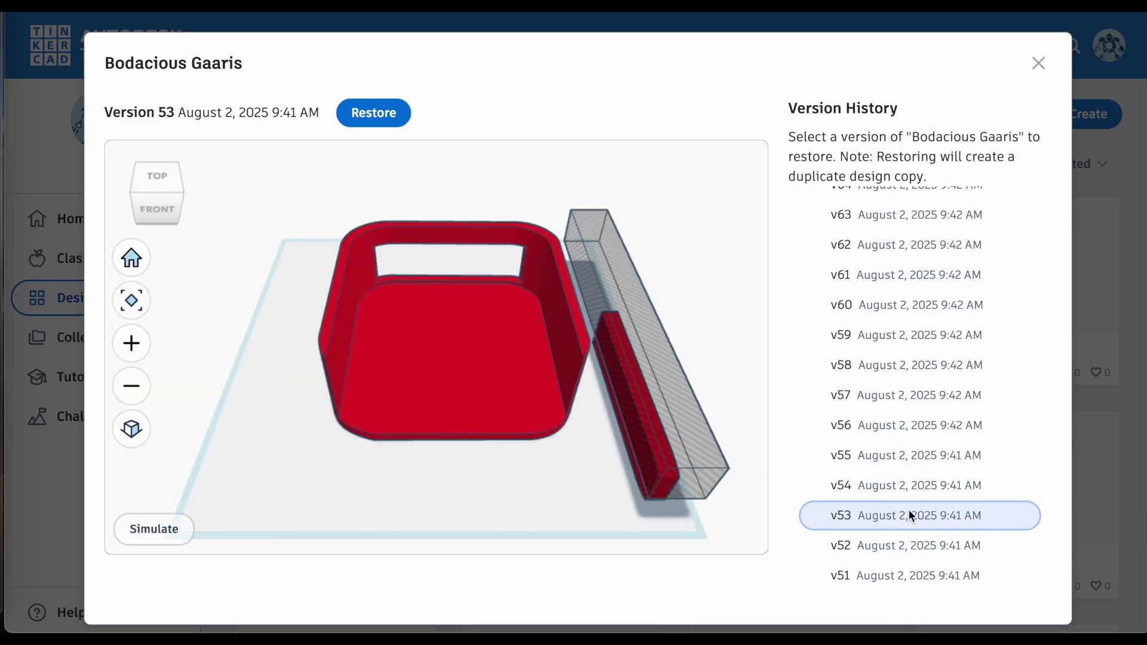
pyautogui.click(377, 114)
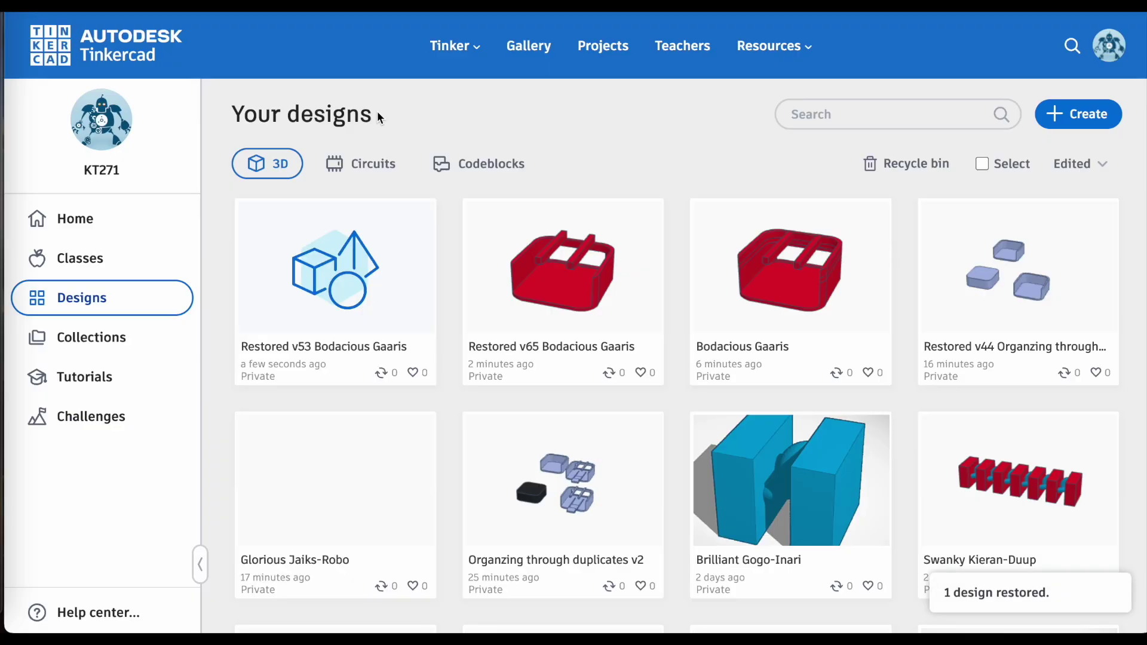
# Open Restored v53 Bodacious Gaaris for editing and select the long red bar together with the hole box around it
pyautogui.moveTo(332, 284)
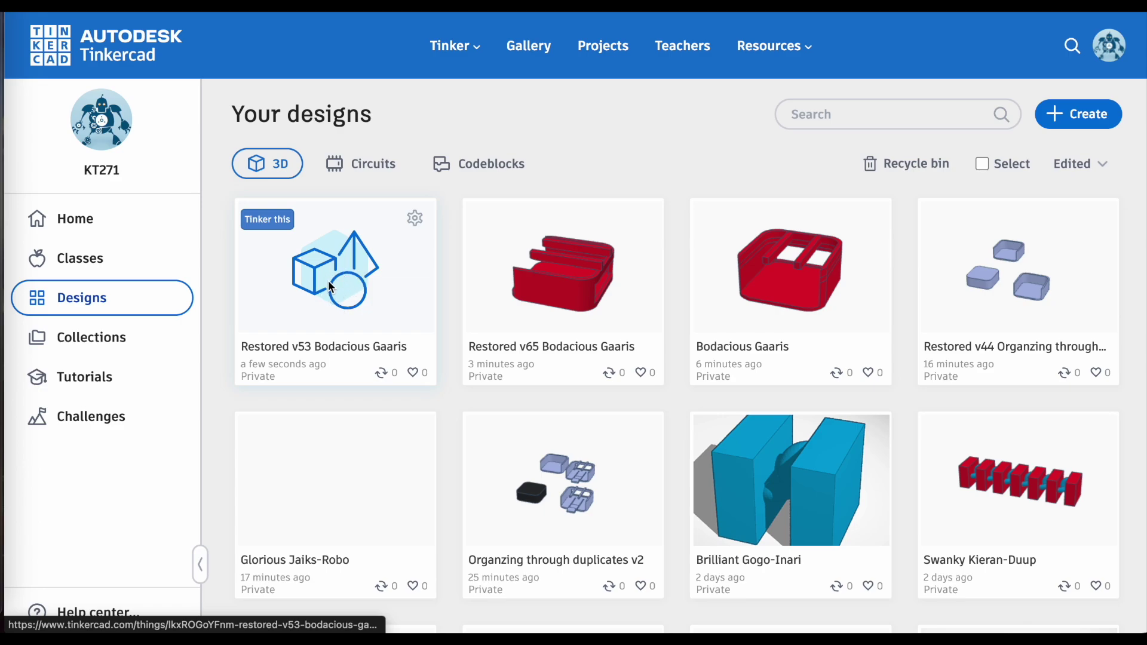
pyautogui.moveTo(772, 291)
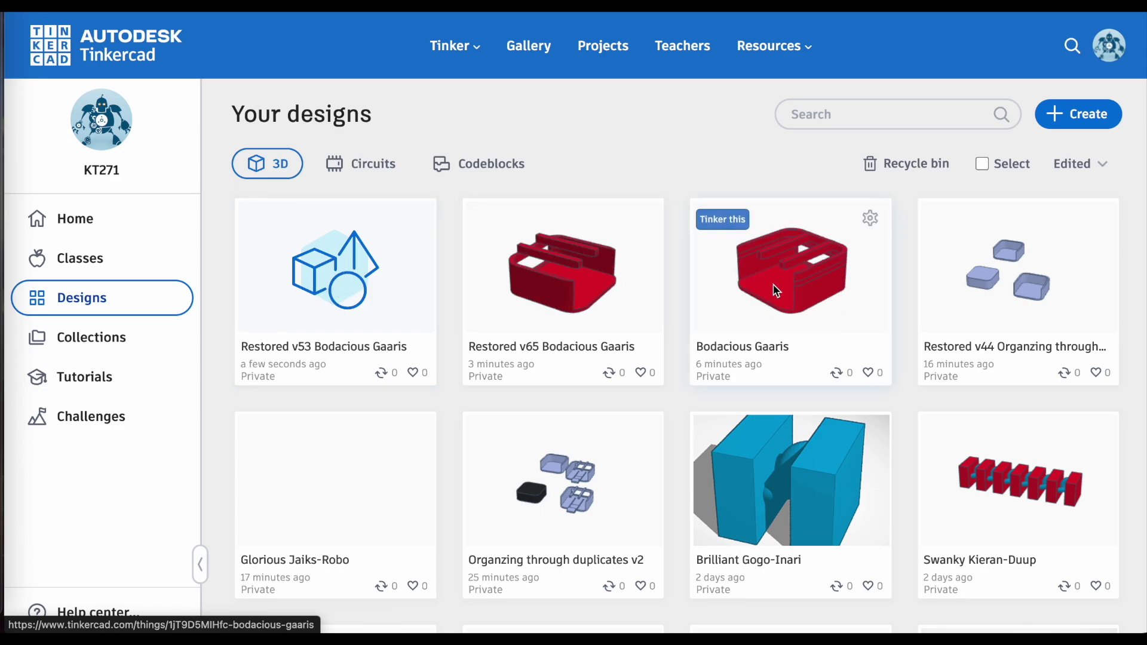
pyautogui.click(333, 272)
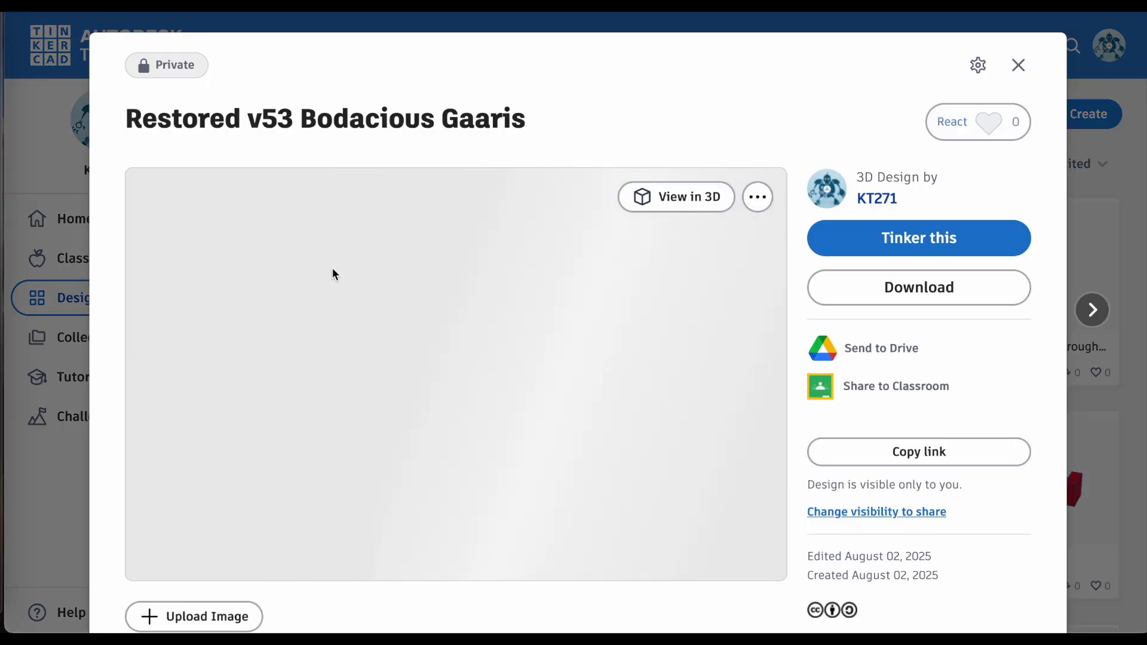
pyautogui.click(863, 245)
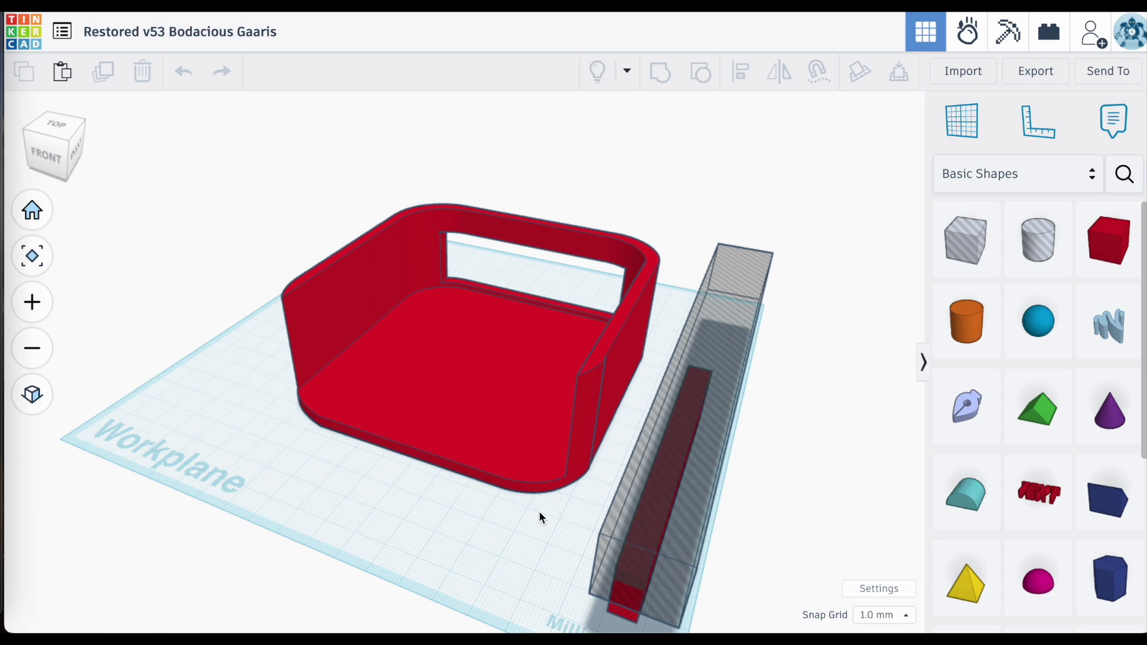
pyautogui.moveTo(540, 520); pyautogui.dragTo(682, 500, button='right')
pyautogui.moveTo(844, 393); pyautogui.dragTo(688, 500)
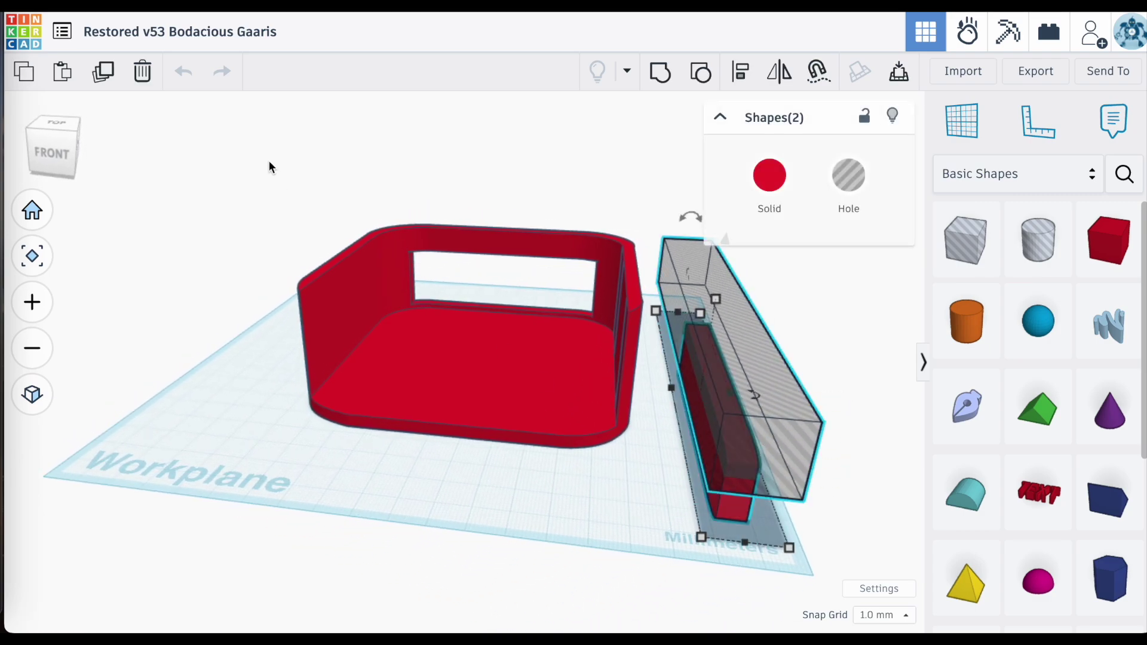
# Return to the designs dashboard and open the original Bodacious Gaaris design in the editor
pyautogui.click(15, 33)
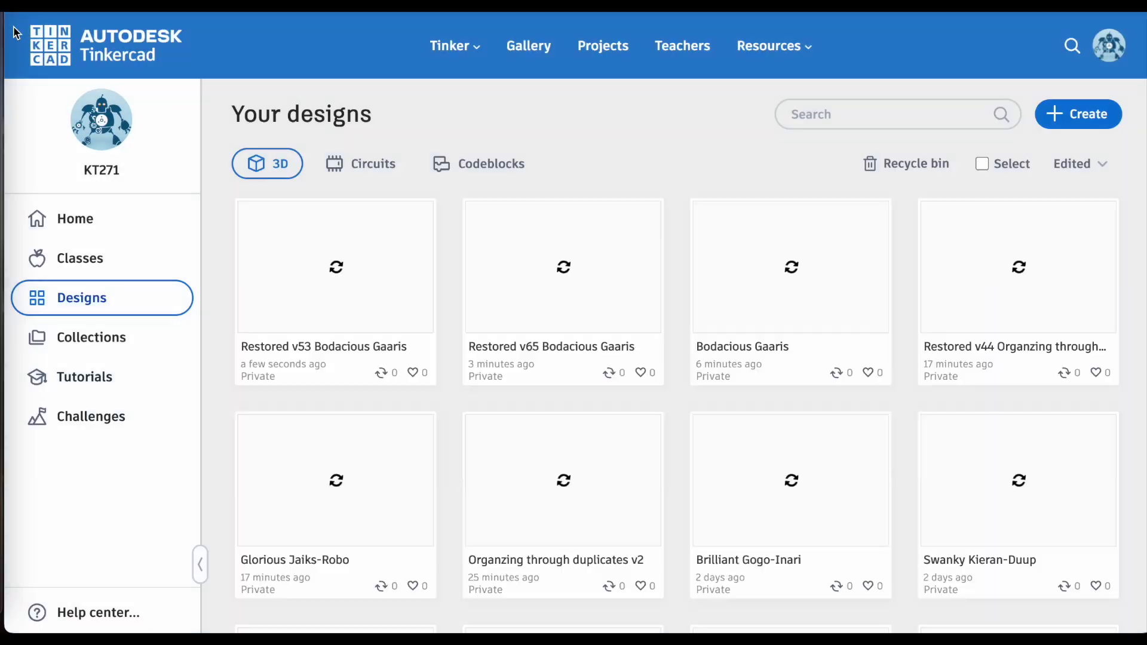
pyautogui.click(776, 303)
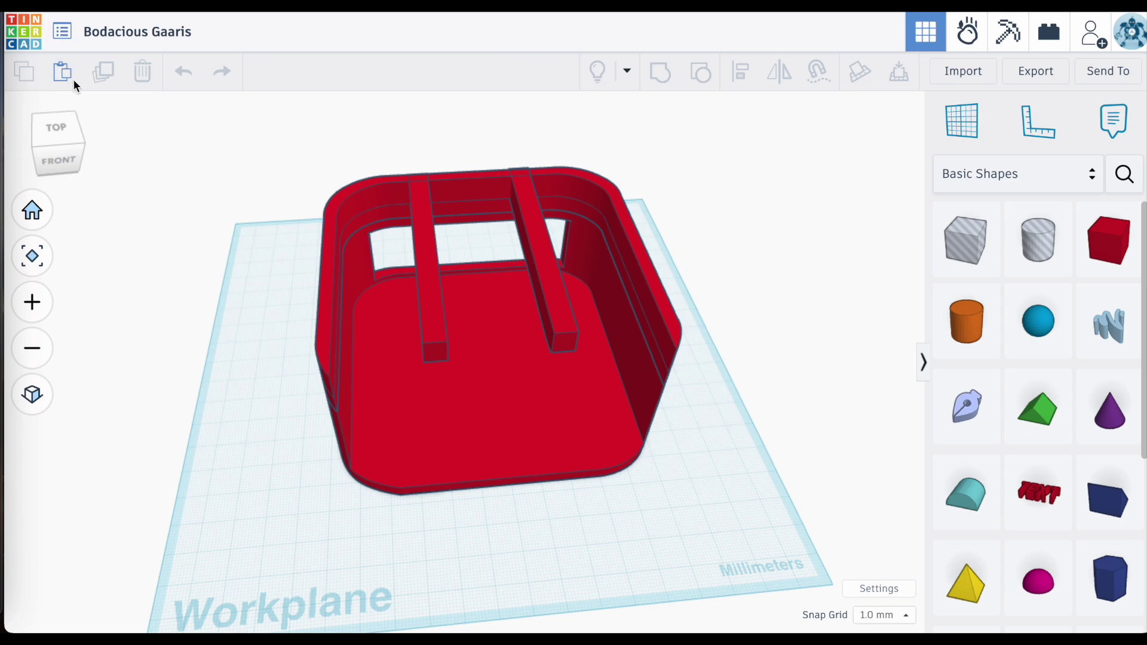
pyautogui.click(54, 74)
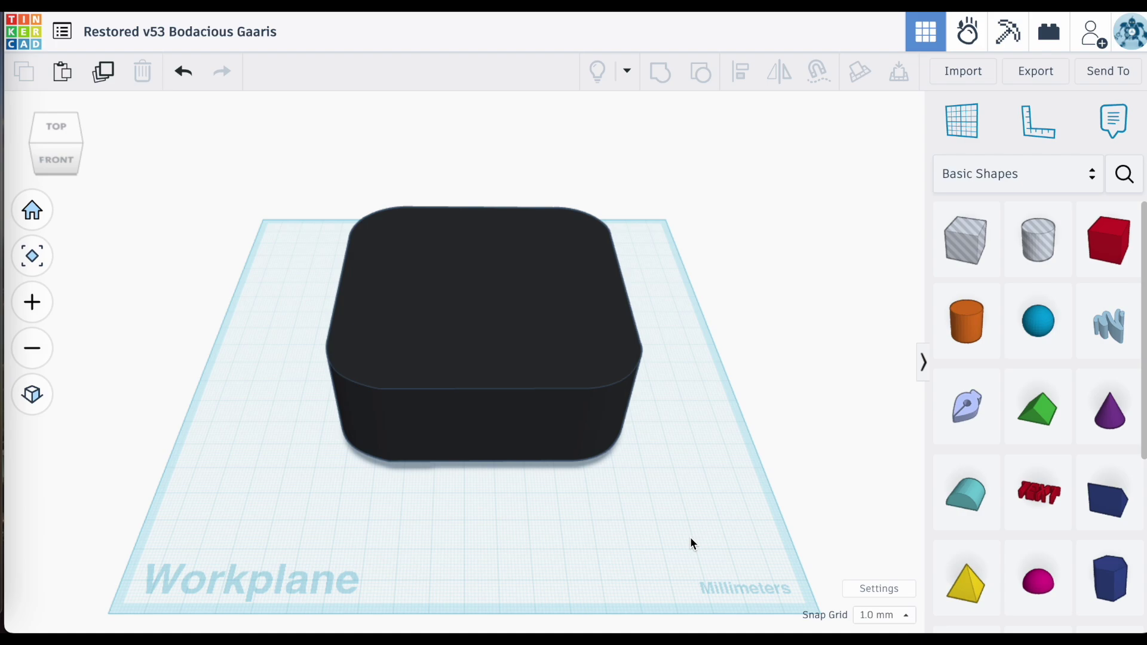
# Set both the length and the width of the black rounded block to 100 mm
pyautogui.click(522, 384)
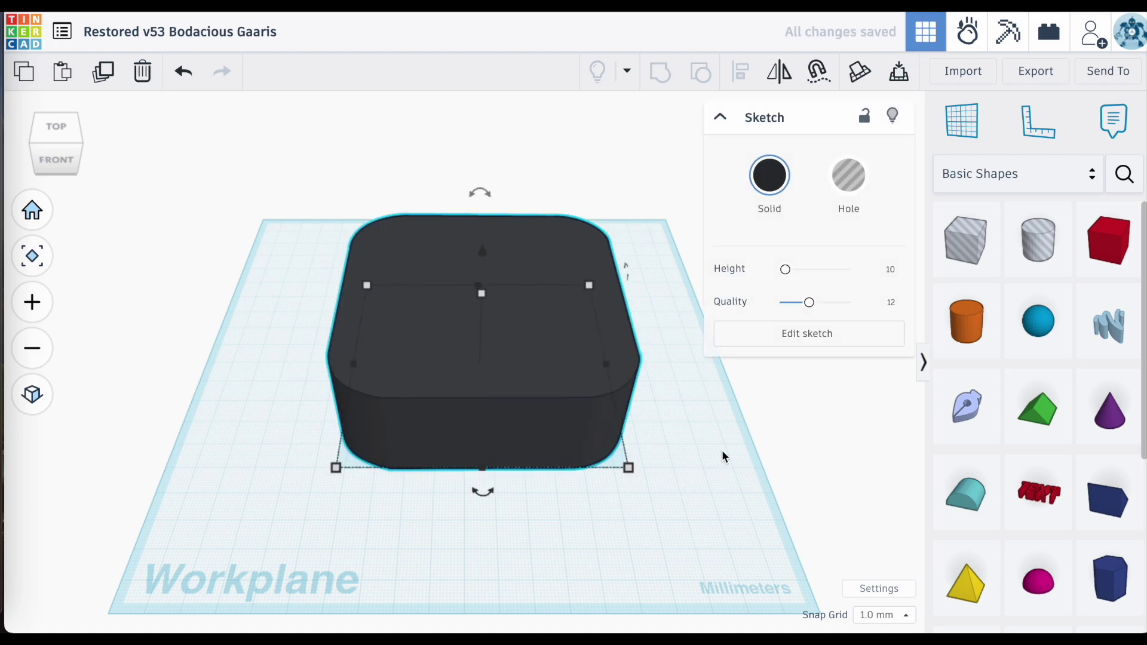
pyautogui.click(590, 286)
pyautogui.click(689, 361)
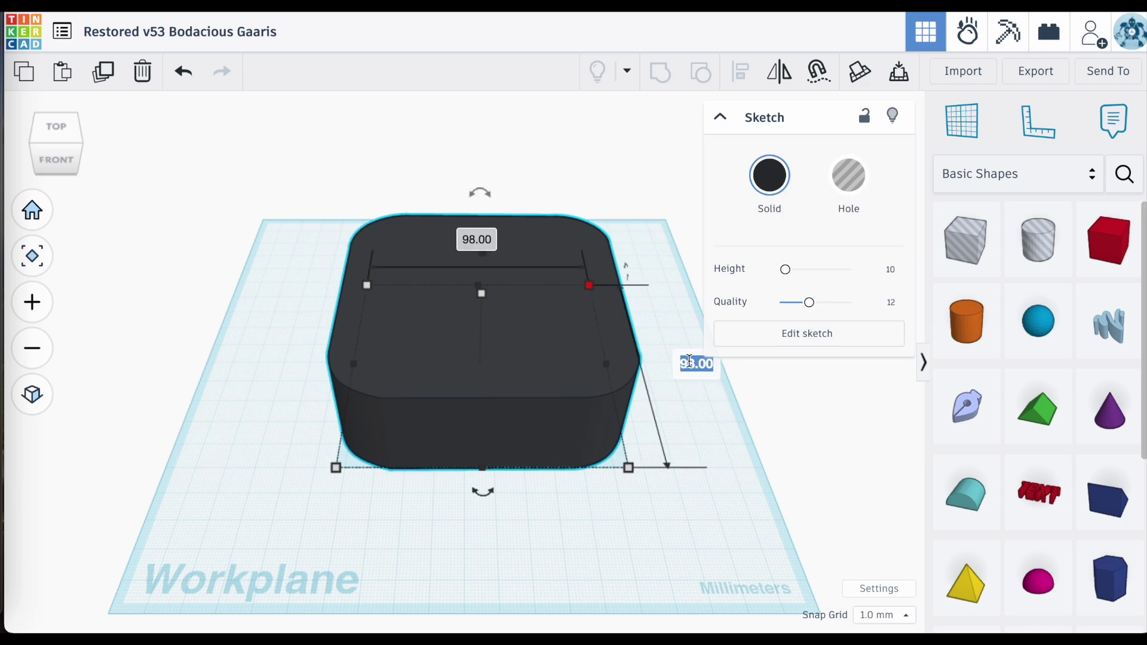
pyautogui.write('100')
pyautogui.press('Tab')
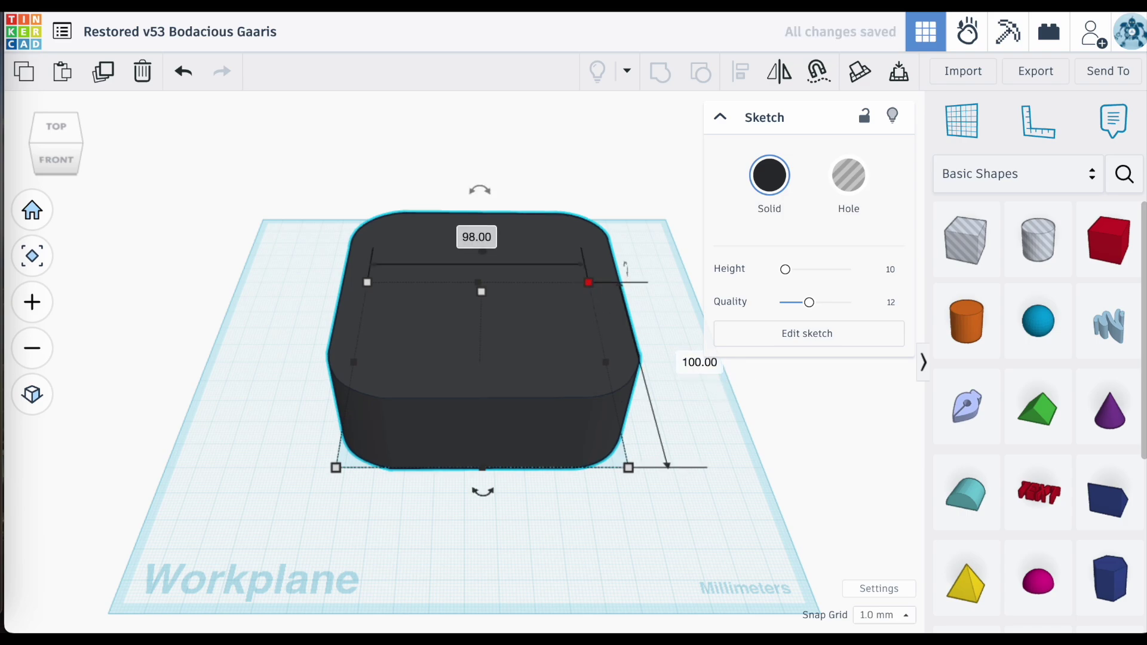
pyautogui.write('100')
pyautogui.press('Return')
# Set the height of the black rounded block to 37 mm
pyautogui.click(481, 292)
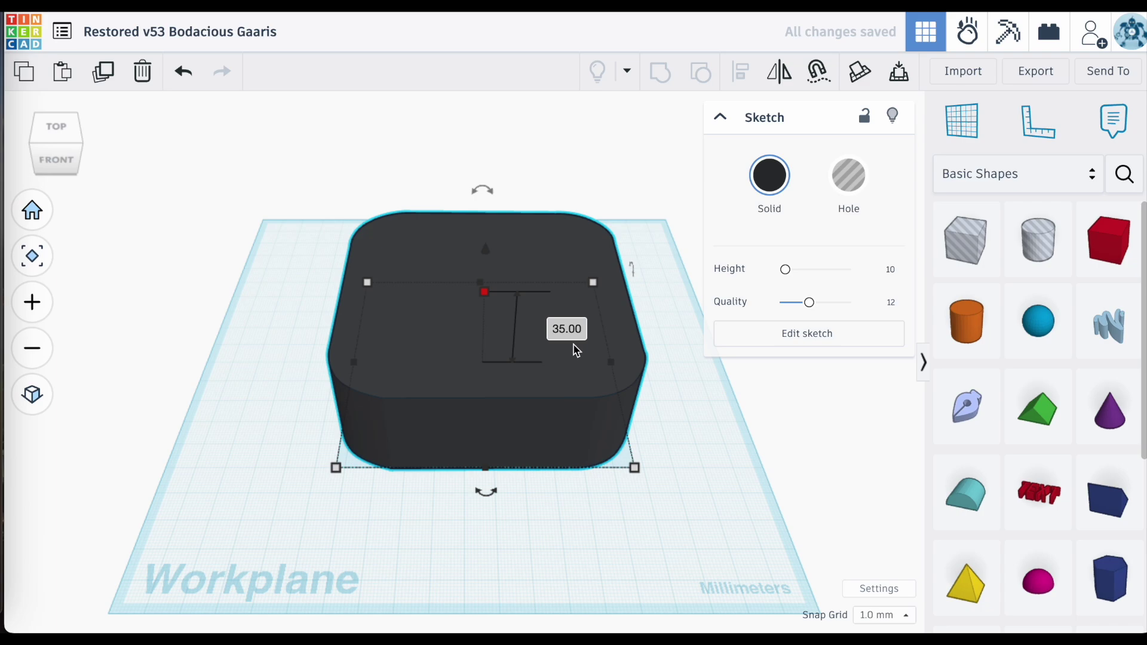
pyautogui.click(570, 333)
pyautogui.write('37')
pyautogui.press('Return')
pyautogui.click(560, 445)
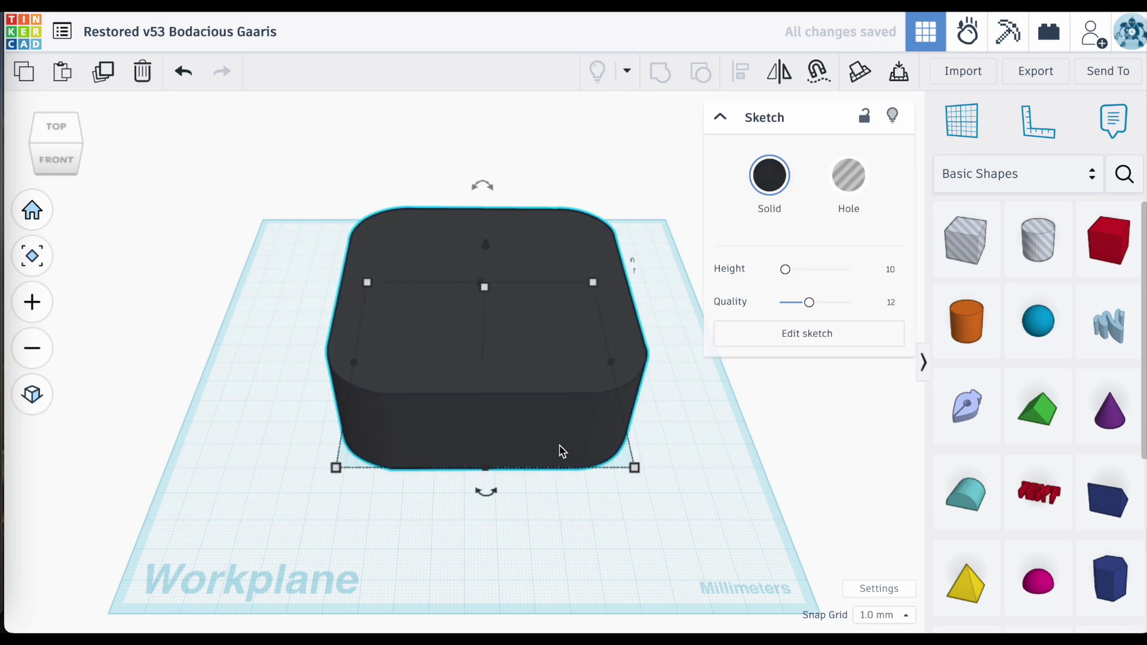
# Turn the rounded block into a hole and reselect it
pyautogui.press('h')
pyautogui.press('Escape')
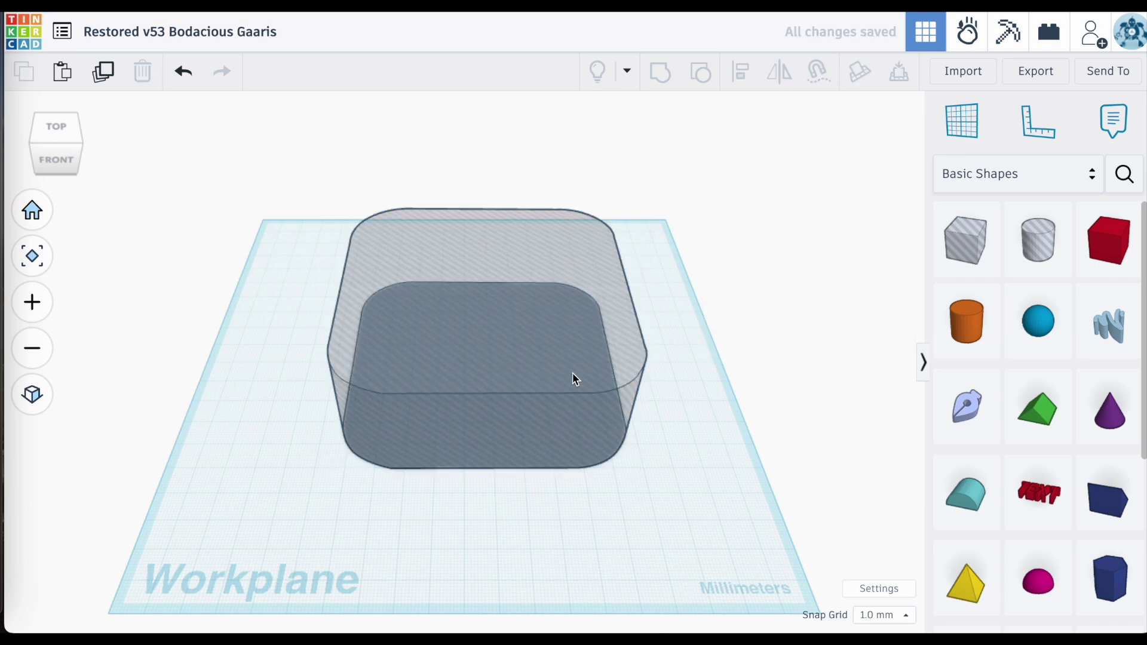
pyautogui.click(506, 444)
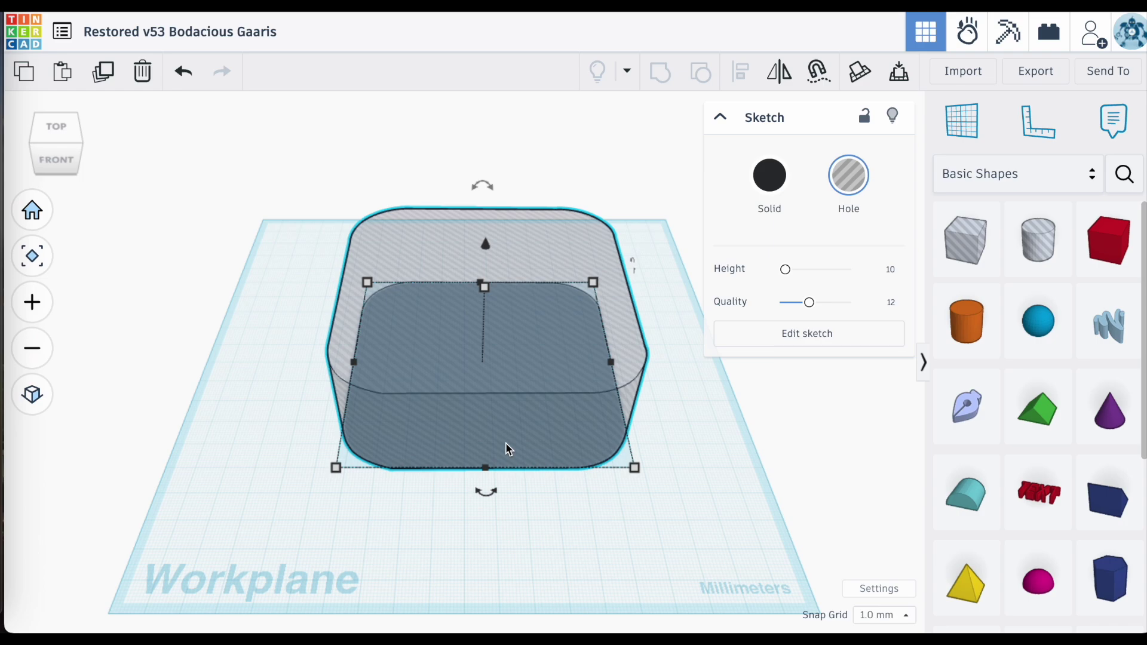
pyautogui.press('Escape')
pyautogui.click(505, 443)
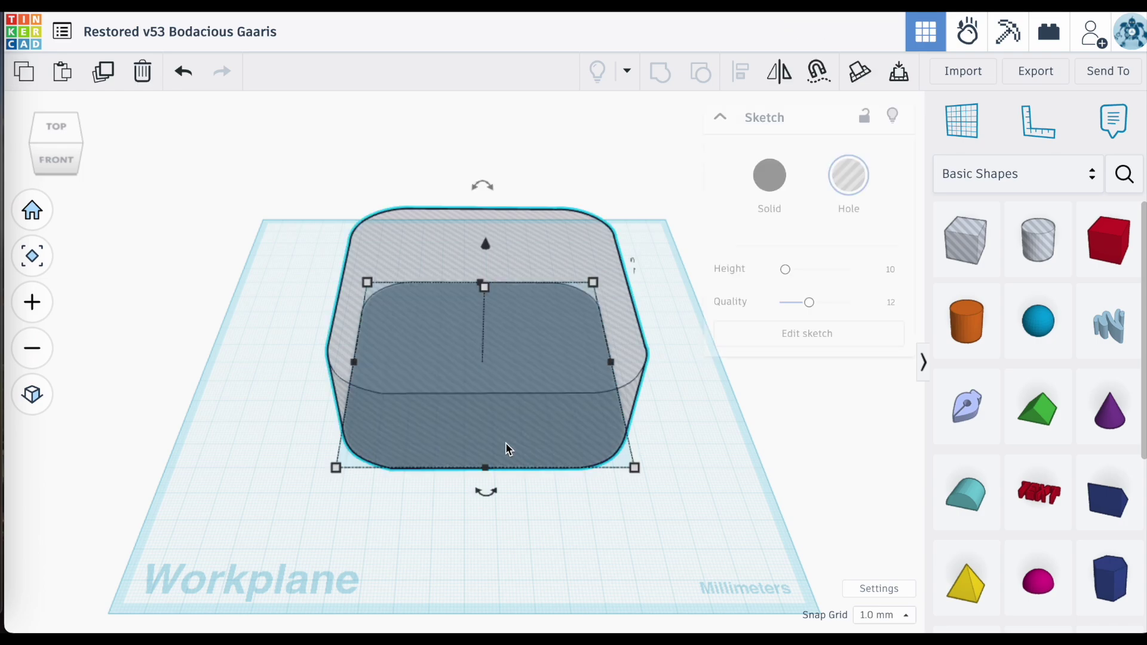
# Duplicate the rounded hole block and park the copy on the left, outside the workplane
pyautogui.hotkey('ctrl', 'd')
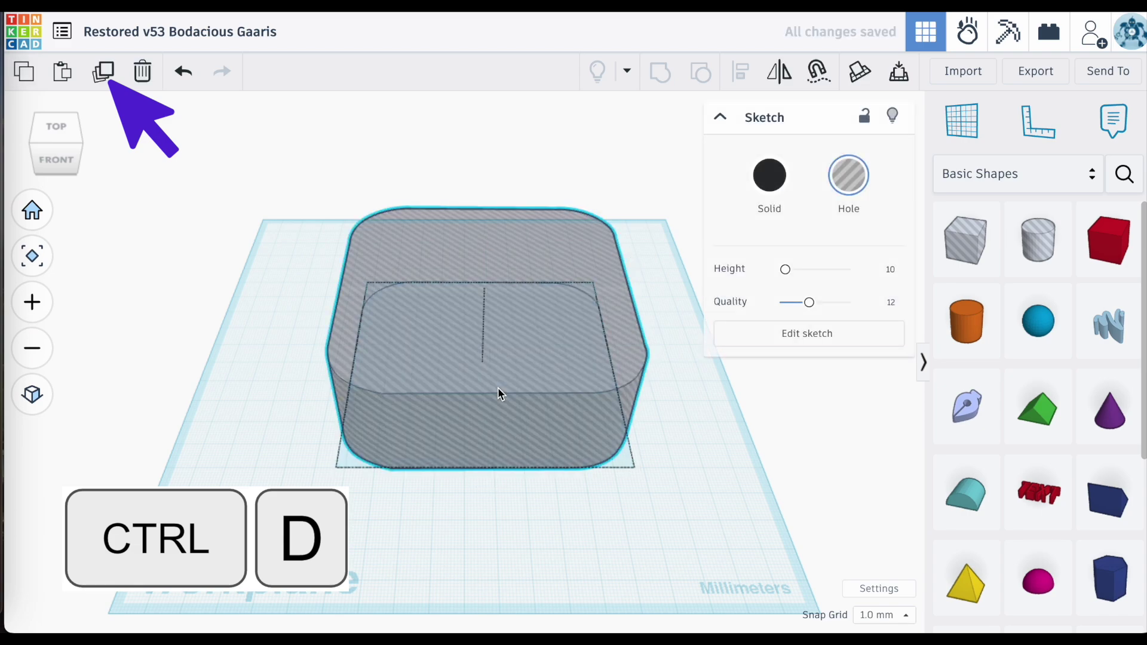
pyautogui.moveTo(500, 392); pyautogui.dragTo(65, 309)
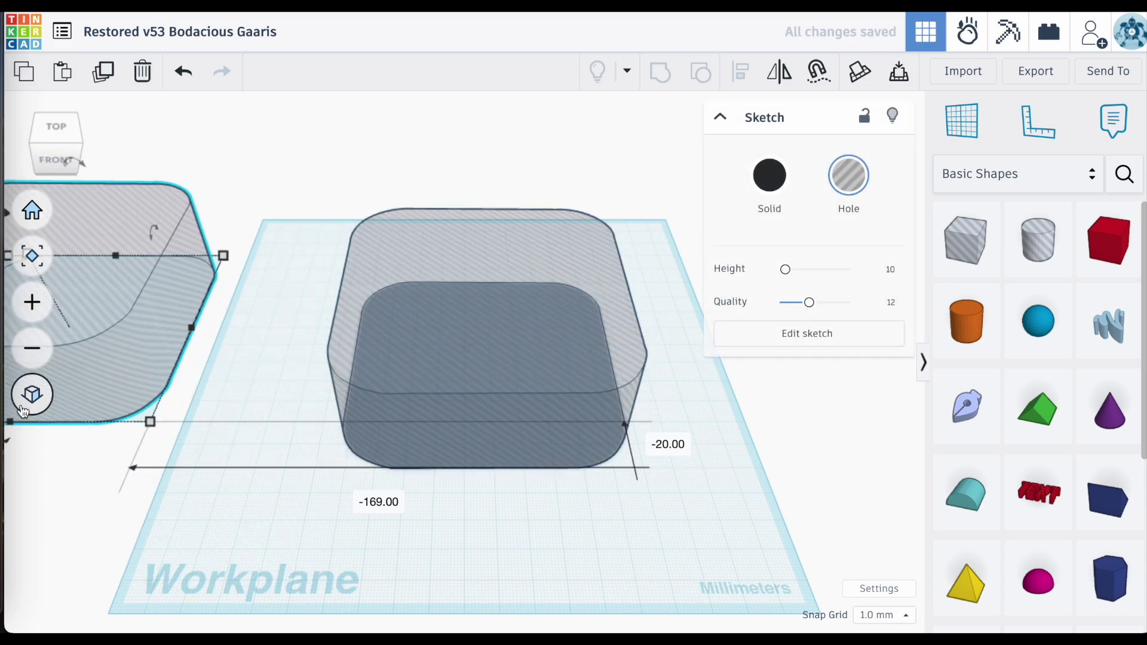
pyautogui.scroll(-3, 22, 386)
pyautogui.moveTo(138, 322); pyautogui.dragTo(78, 327)
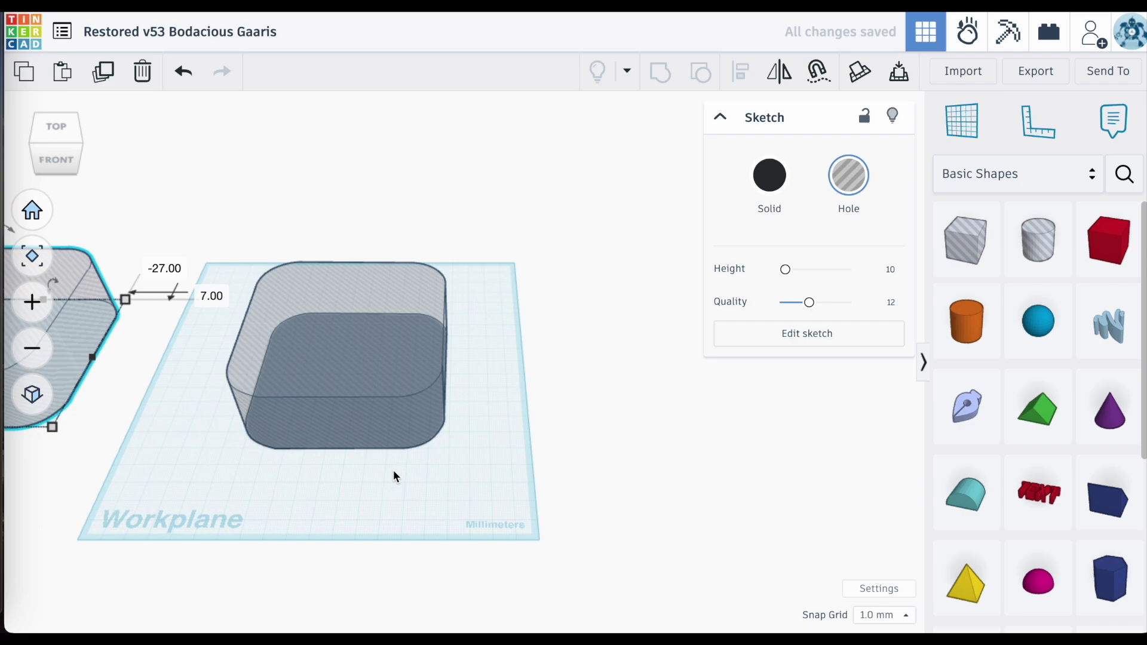
pyautogui.click(410, 472)
pyautogui.scroll(4, 345, 321)
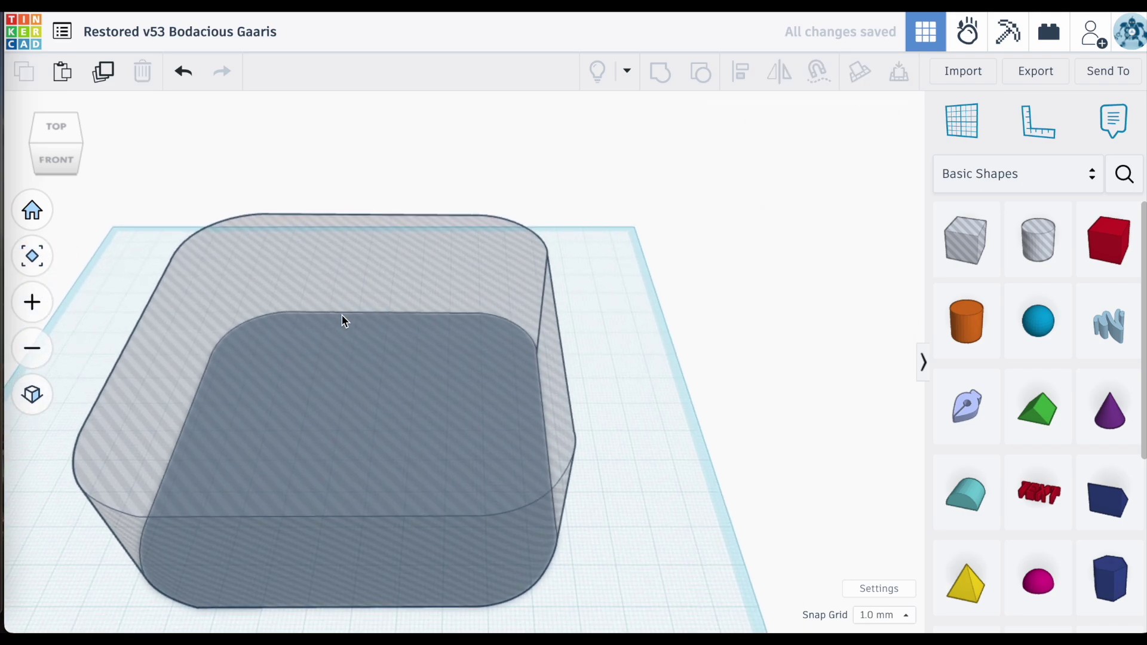
pyautogui.scroll(-2, 345, 321)
pyautogui.click(346, 383)
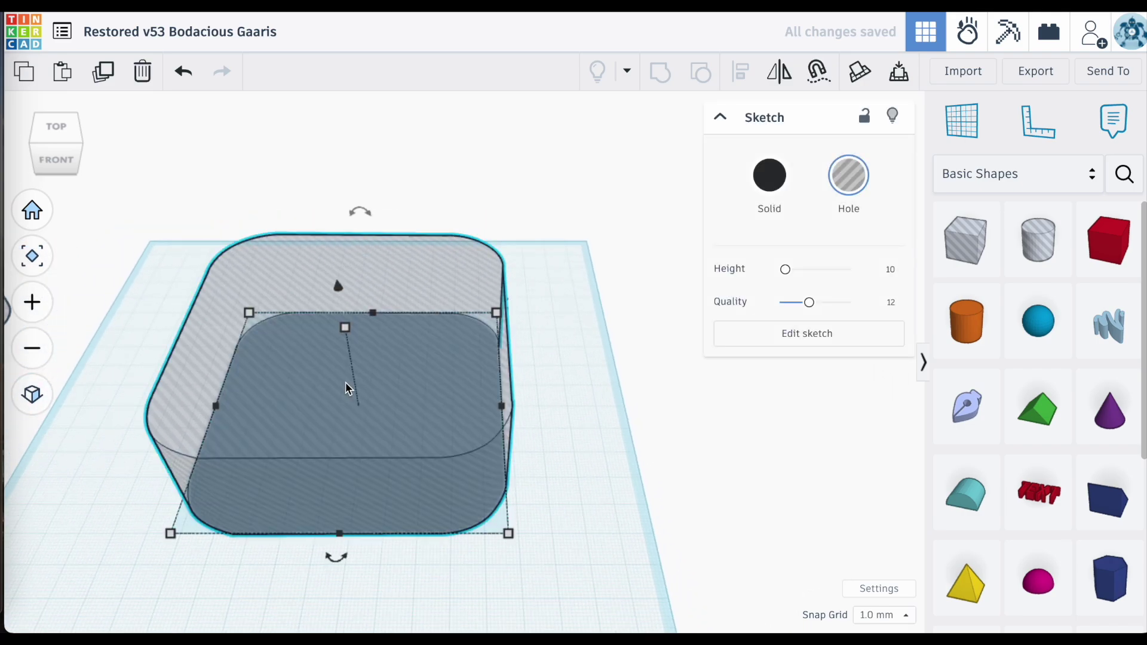
pyautogui.scroll(-4, 346, 382)
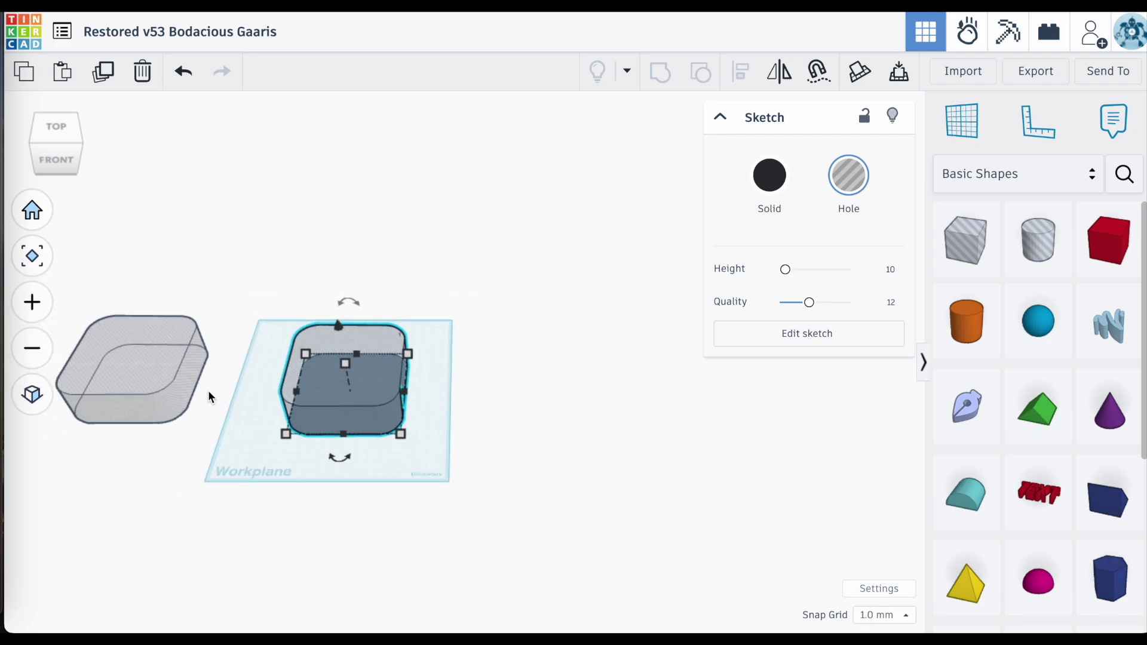
pyautogui.scroll(1, 129, 360)
pyautogui.click(159, 397)
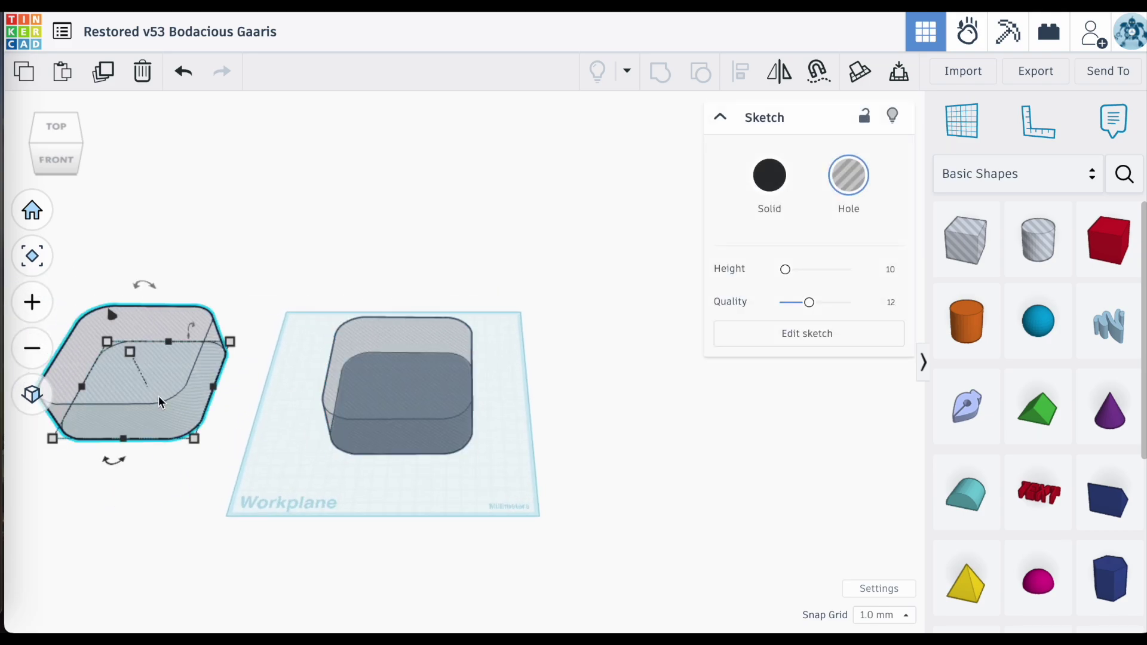
# Turn the block on the workplane into a red solid and set its width and length to 108 mm
pyautogui.click(418, 392)
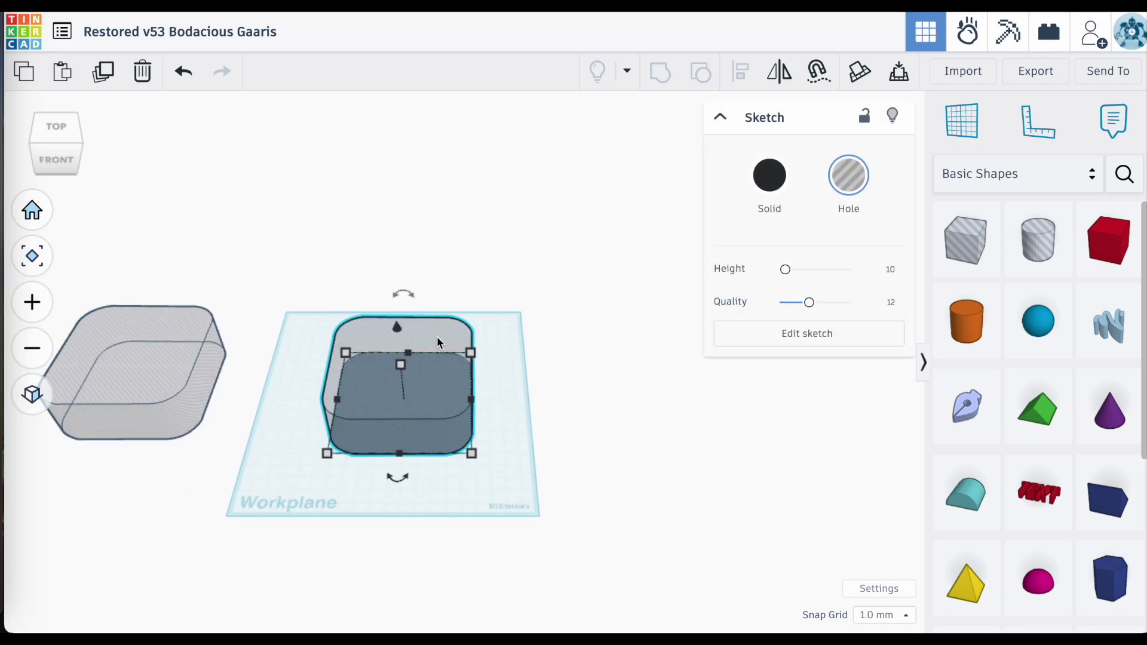
pyautogui.click(770, 175)
pyautogui.click(589, 350)
pyautogui.click(472, 454)
pyautogui.click(396, 526)
pyautogui.write('108')
pyautogui.click(558, 400)
pyautogui.write('108')
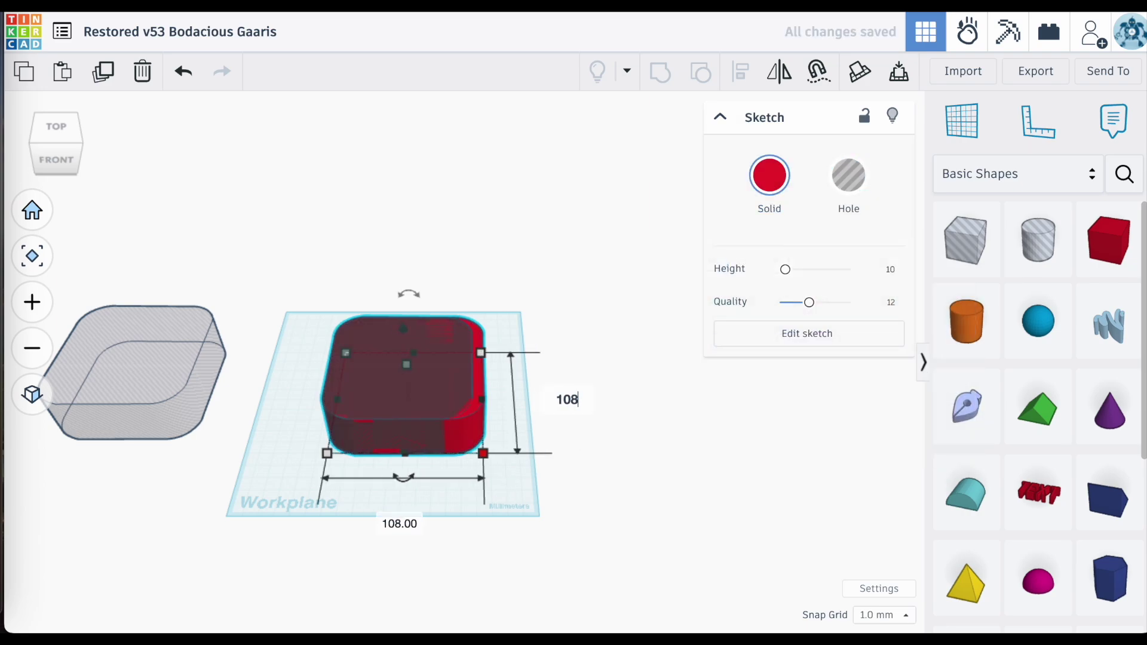
# Center the smaller rounded hole block and the red block on each other in both horizontal directions
pyautogui.moveTo(532, 428); pyautogui.dragTo(343, 409)
pyautogui.press('l')
pyautogui.click(314, 403)
pyautogui.click(403, 482)
pyautogui.click(444, 364)
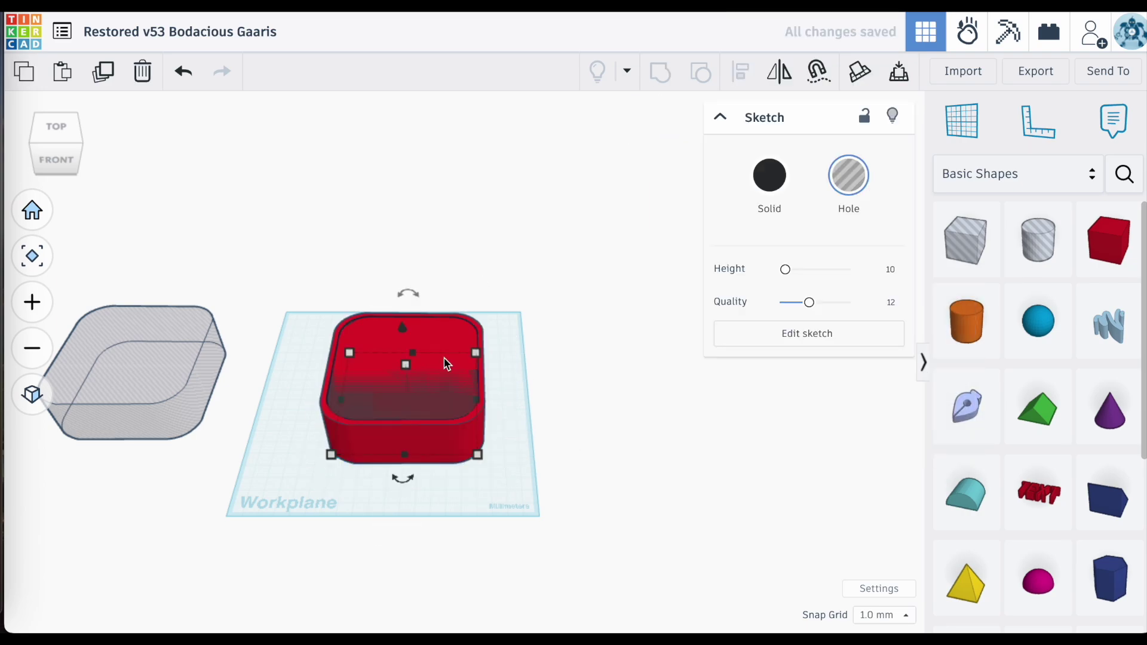
# Cut the red block into an open-fronted tray by grouping it with the hole block and a shifted copy of that hole
pyautogui.hotkey('ctrl', 'd')
pyautogui.moveTo(444, 364); pyautogui.dragTo(443, 389)
pyautogui.moveTo(532, 454); pyautogui.dragTo(358, 359)
pyautogui.click(661, 72)
# Park a copy of the red tray outside the workplane, behind the spare hole block
pyautogui.moveTo(472, 412); pyautogui.dragTo(478, 388, button='right')
pyautogui.scroll(3, 454, 384)
pyautogui.keyDown('alt'); pyautogui.moveTo(454, 385); pyautogui.dragTo(208, 231); pyautogui.keyUp('alt')
pyautogui.click(454, 384)
# Add a box hole to the tray and align it centered across the width and height of the back wall
pyautogui.moveTo(825, 413); pyautogui.dragTo(753, 421, button='right')
pyautogui.moveTo(965, 240); pyautogui.dragTo(326, 389)
pyautogui.moveTo(310, 431); pyautogui.dragTo(514, 377)
pyautogui.press('l')
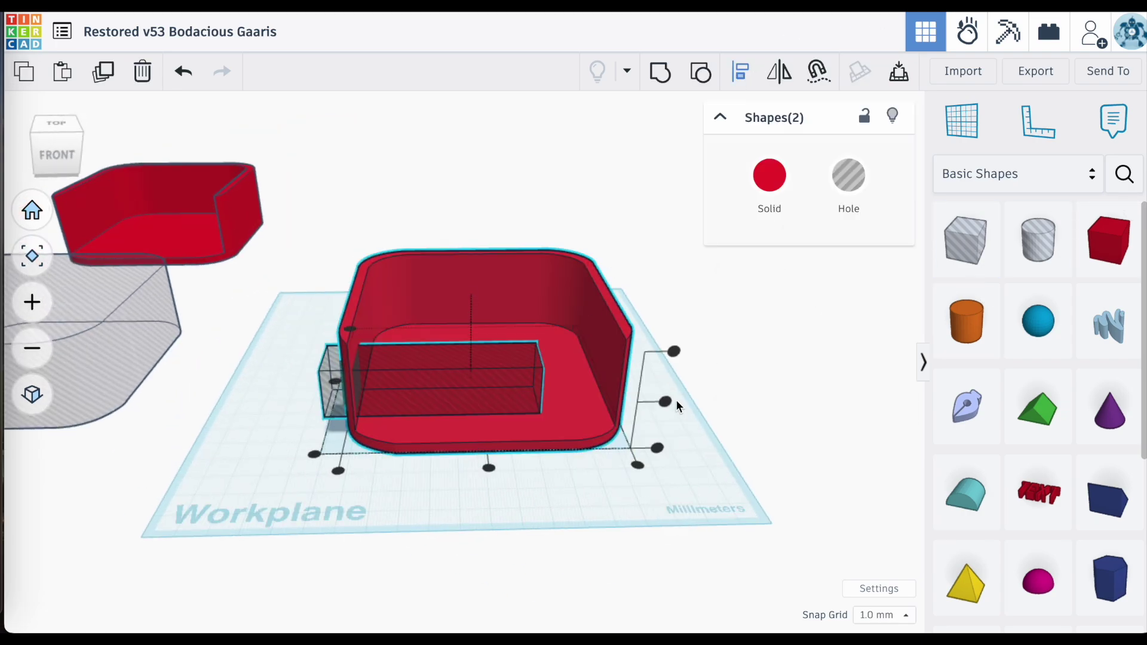
pyautogui.click(665, 402)
pyautogui.click(348, 330)
pyautogui.click(489, 469)
# Group the box hole with the tray to cut a rectangular window through the back wall
pyautogui.press('Escape')
pyautogui.press('Escape')
pyautogui.click(508, 308)
pyautogui.keyDown('shift'); pyautogui.click(514, 365); pyautogui.keyUp('shift')
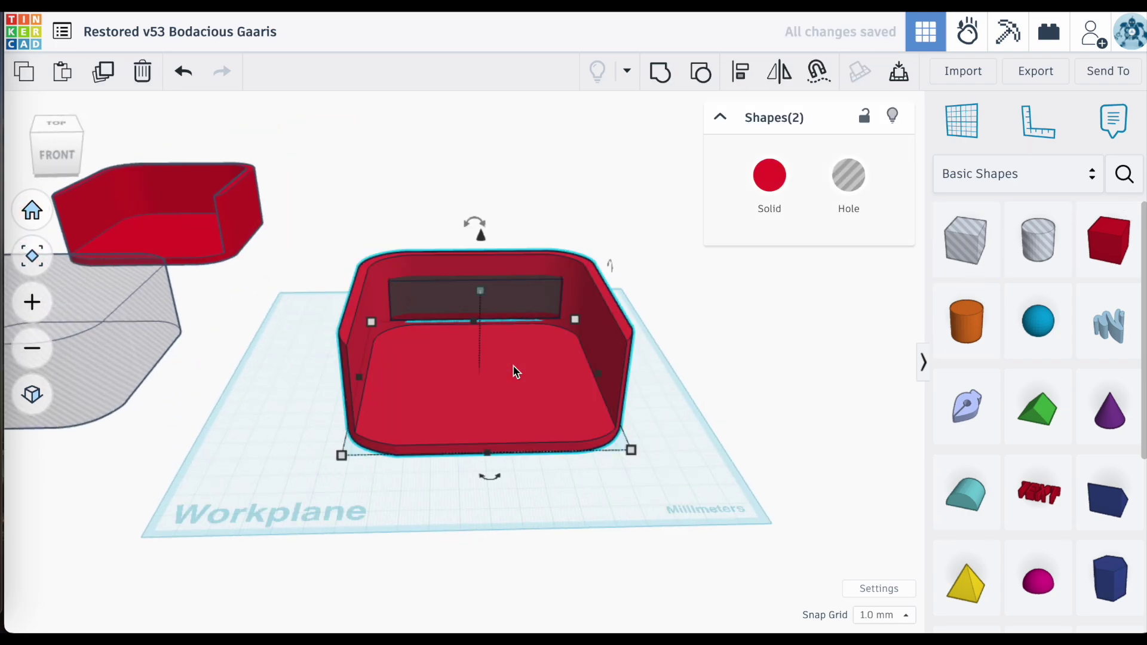
pyautogui.hotkey('ctrl', 'g')
# Build two long parallel red bars over the tray from a box shape and group them as a pair
pyautogui.moveTo(515, 371); pyautogui.dragTo(538, 430, button='right')
pyautogui.moveTo(1107, 256); pyautogui.dragTo(606, 219)
pyautogui.moveTo(585, 302); pyautogui.dragTo(525, 264)
pyautogui.press('w')
pyautogui.click(658, 244)
pyautogui.keyDown('shift'); pyautogui.click(632, 366); pyautogui.keyUp('shift')
pyautogui.hotkey('ctrl', 'g')
# Align the pair of bars with the tray so it is centered across the tray's width
pyautogui.keyDown('shift'); pyautogui.click(562, 418); pyautogui.keyUp('shift')
pyautogui.press('l')
pyautogui.click(464, 520)
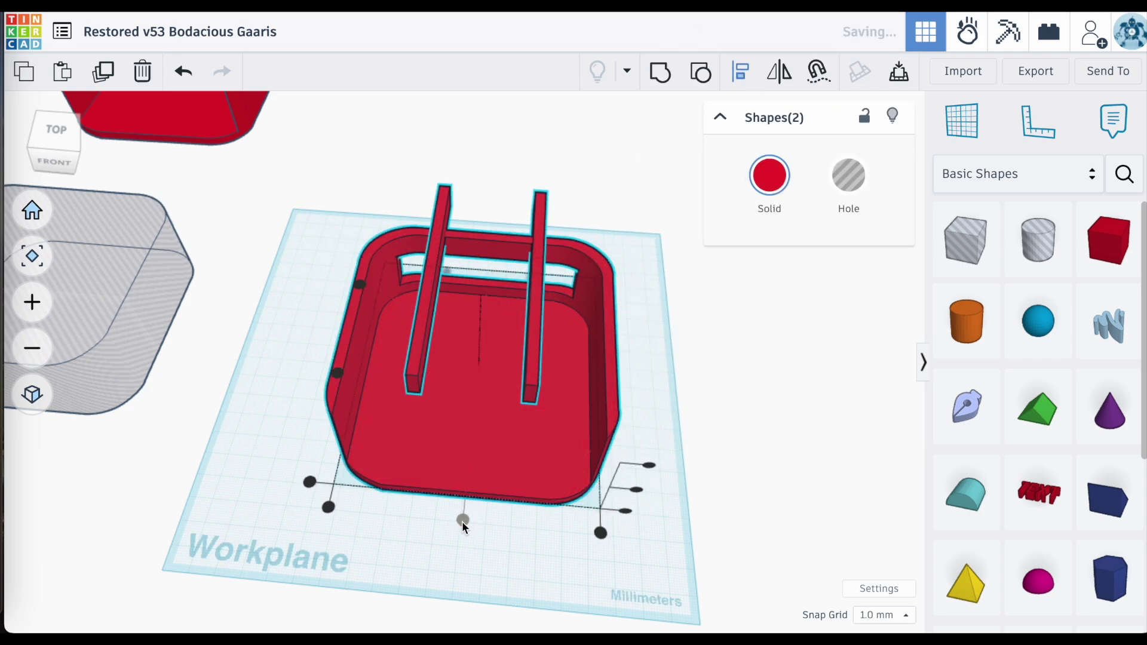
pyautogui.moveTo(687, 359); pyautogui.dragTo(691, 230, button='right')
pyautogui.click(609, 353)
# Move a copy of the two bars down to the tray floor and set its sideways offset to 0
pyautogui.click(536, 334)
pyautogui.keyDown('alt'); pyautogui.moveTo(479, 258); pyautogui.dragTo(479, 317); pyautogui.keyUp('alt')
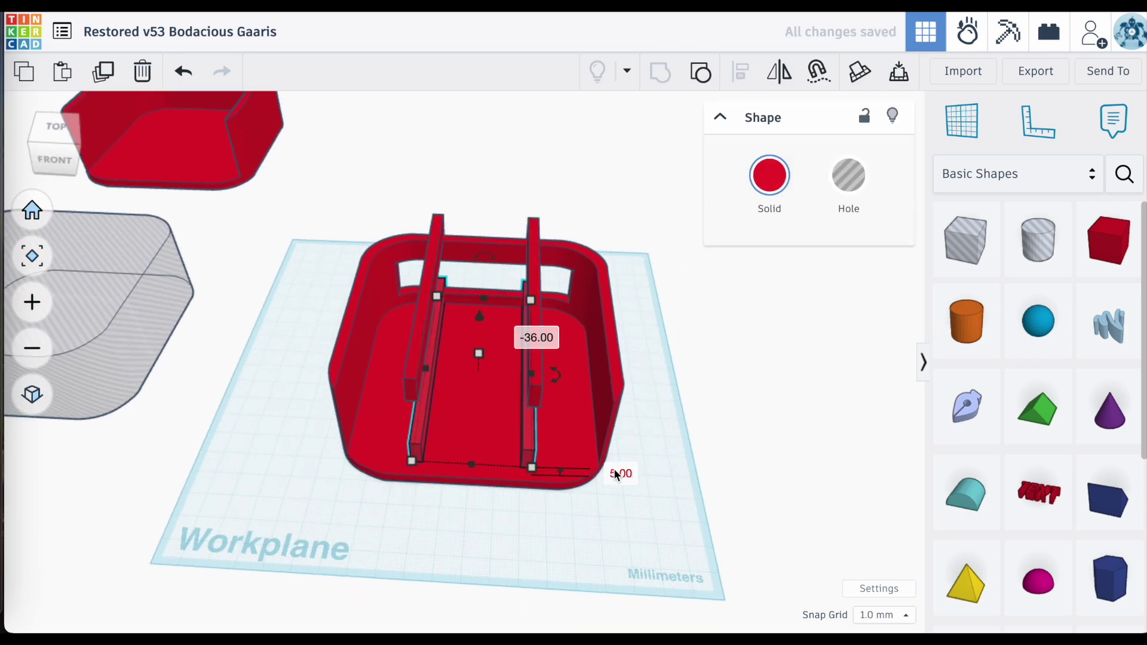
pyautogui.click(615, 472)
pyautogui.write('0')
pyautogui.press('Return')
pyautogui.hotkey('shift', 'Down')
# Turn the bars on the floor into a hole and group them with the tray to cut two slots
pyautogui.click(848, 177)
pyautogui.moveTo(637, 529); pyautogui.dragTo(382, 479)
pyautogui.hotkey('ctrl', 'g')
pyautogui.click(675, 502)
pyautogui.moveTo(676, 502); pyautogui.dragTo(679, 462, button='right')
# Place a copy of the slotted tray to the right of the original
pyautogui.click(1109, 239)
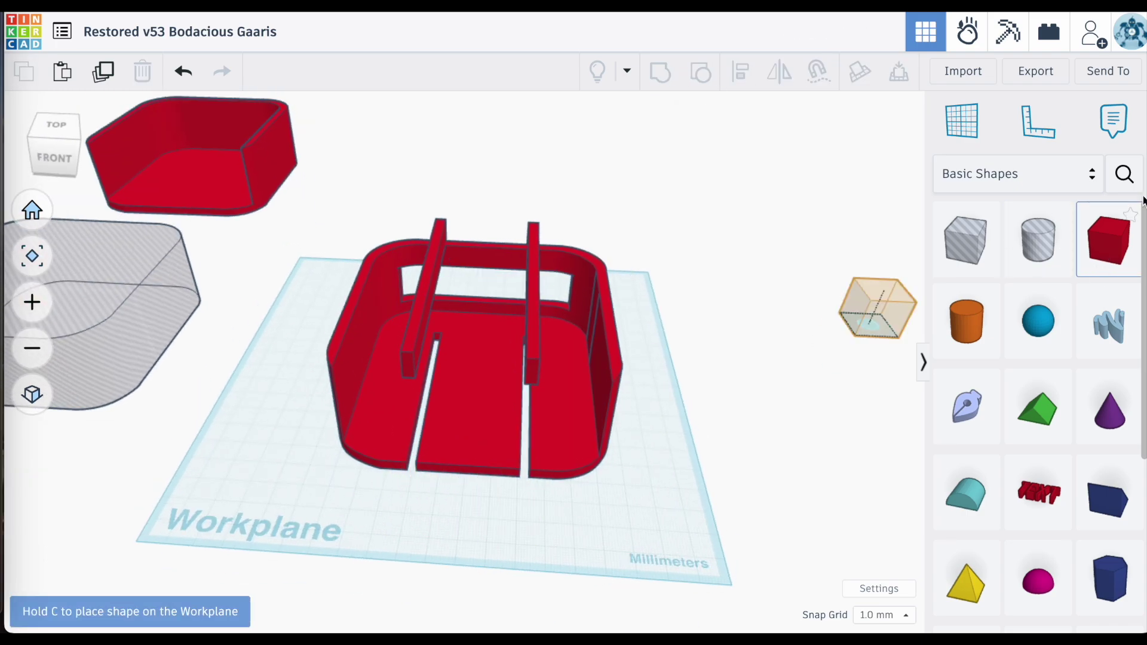
pyautogui.press('Escape')
pyautogui.click(605, 374)
pyautogui.keyDown('alt'); pyautogui.moveTo(605, 374); pyautogui.dragTo(905, 383); pyautogui.keyUp('alt')
# Place a box hole over the copied tray and enlarge it to span the whole copy
pyautogui.moveTo(967, 257); pyautogui.dragTo(747, 454)
pyautogui.moveTo(777, 430); pyautogui.dragTo(940, 389)
pyautogui.moveTo(836, 418); pyautogui.dragTo(776, 383, button='right')
pyautogui.click(721, 117)
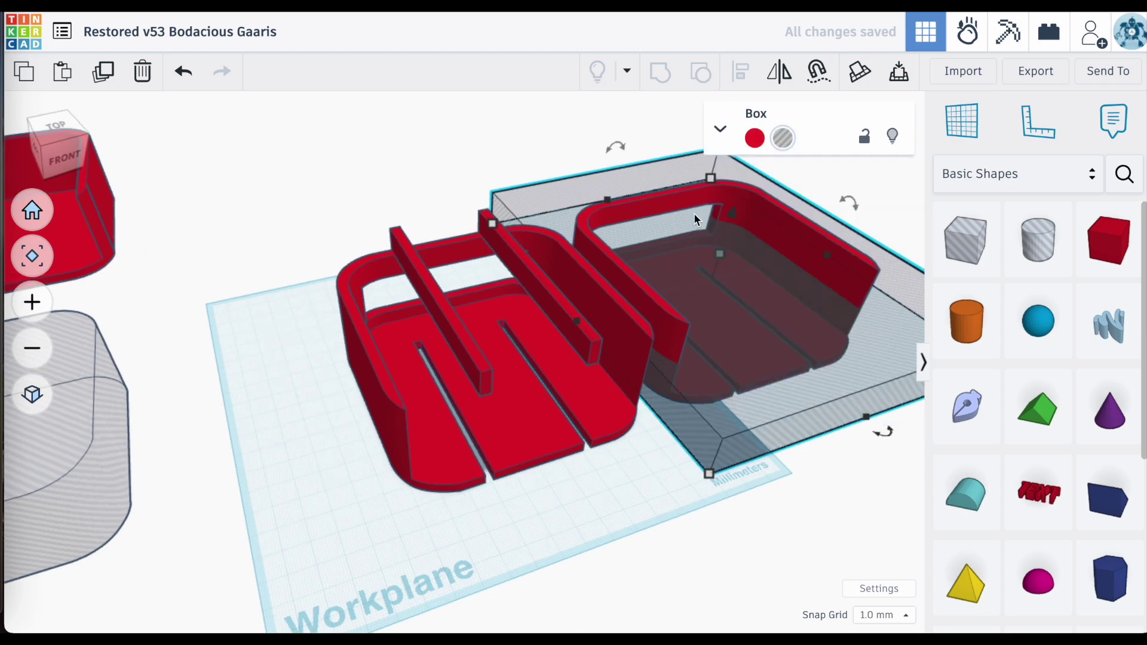
# Position the large box hole and group it with the copied tray so that only the top rim is left
pyautogui.moveTo(694, 218); pyautogui.dragTo(597, 239, button='right')
pyautogui.moveTo(476, 364); pyautogui.dragTo(476, 330)
pyautogui.keyDown('shift'); pyautogui.click(553, 341); pyautogui.keyUp('shift')
pyautogui.hotkey('ctrl', 'g')
pyautogui.click(197, 418)
pyautogui.click(32, 210)
# Park a copy of the cut rim behind the spare red tray outside the workplane
pyautogui.click(773, 197)
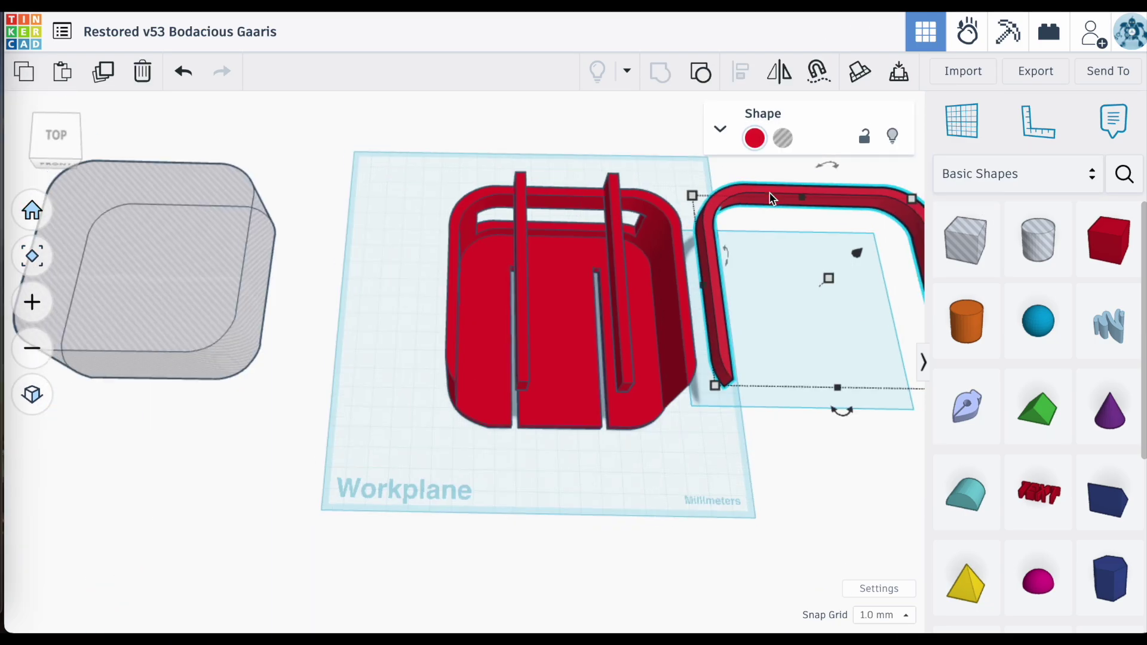
pyautogui.scroll(-4, 548, 211)
pyautogui.keyDown('alt'); pyautogui.moveTo(704, 213); pyautogui.dragTo(471, 104); pyautogui.keyUp('alt')
pyautogui.moveTo(470, 231); pyautogui.dragTo(458, 167, button='right')
pyautogui.click(458, 168)
pyautogui.hotkey('ctrl', 'z')
# Set the workplane back to the main grid and drop the separate rim onto it
pyautogui.scroll(3, 541, 258)
pyautogui.press('w')
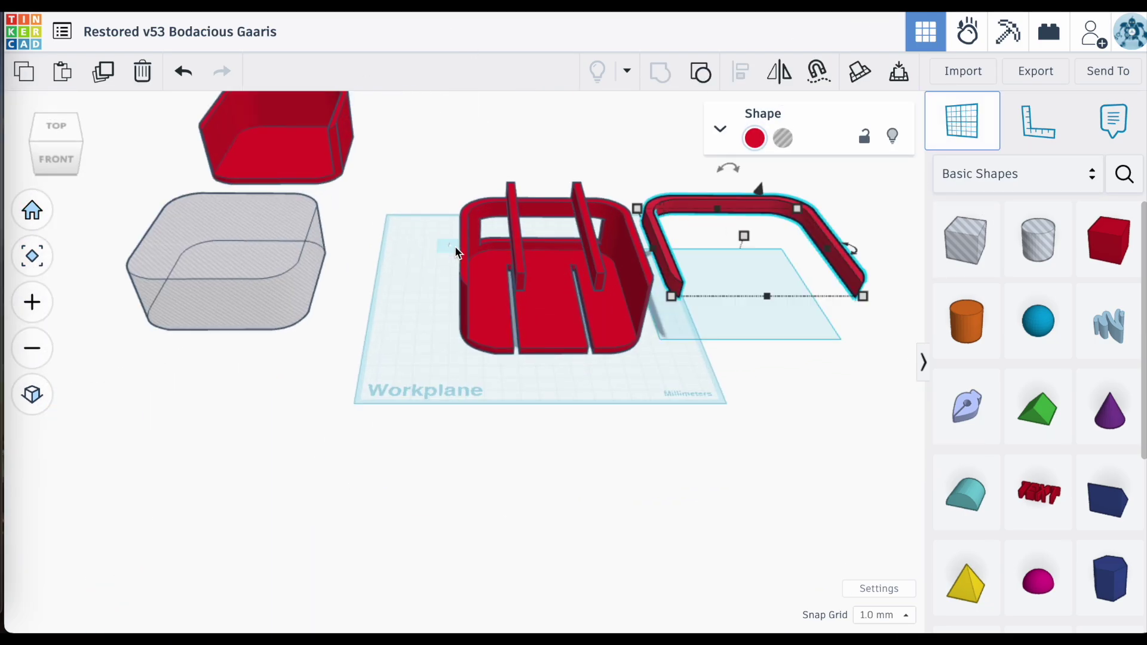
pyautogui.click(462, 253)
pyautogui.press('d')
pyautogui.press('w')
pyautogui.click(445, 466)
# Align the rim with the slotted tray so it follows the tray's walls
pyautogui.keyDown('shift'); pyautogui.click(550, 311); pyautogui.keyUp('shift')
pyautogui.click(743, 73)
pyautogui.click(556, 371)
pyautogui.moveTo(155, 186); pyautogui.dragTo(148, 159, button='right')
pyautogui.scroll(3, 179, 164)
pyautogui.scroll(-2, 149, 159)
# Raise the rim along the tray's walls and align it with the tray
pyautogui.click(645, 133)
pyautogui.click(643, 251)
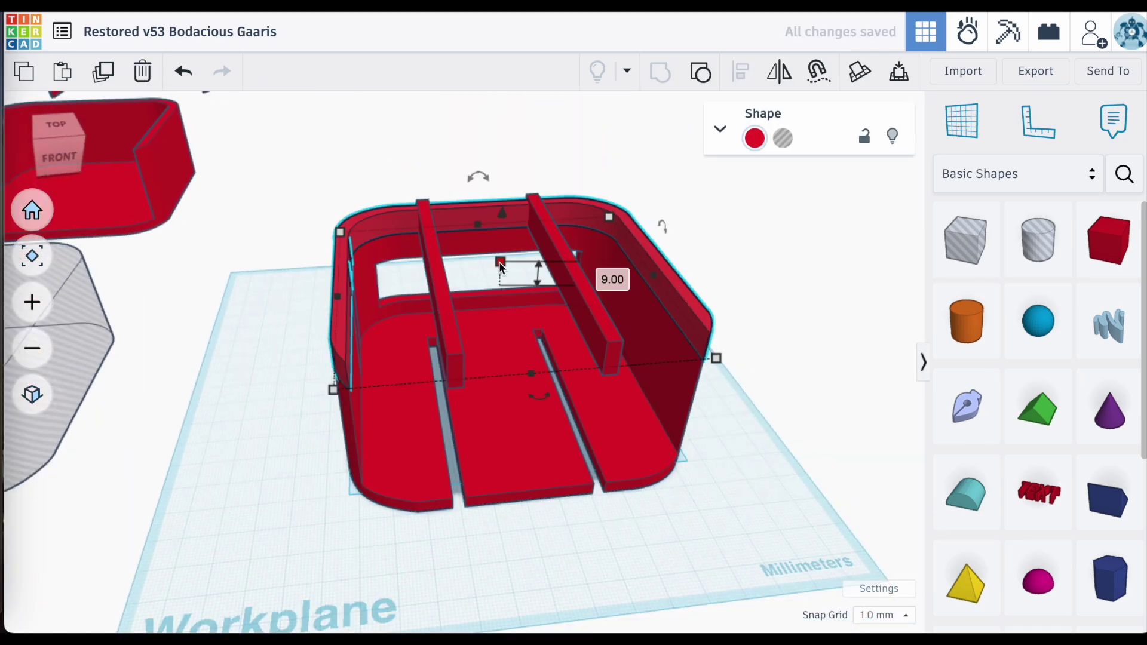
pyautogui.hotkey('ctrl', 'Up')
pyautogui.keyDown('shift'); pyautogui.click(573, 290); pyautogui.keyUp('shift')
pyautogui.press('l')
pyautogui.click(792, 319)
pyautogui.moveTo(792, 320); pyautogui.dragTo(634, 320, button='right')
pyautogui.scroll(-2, 634, 320)
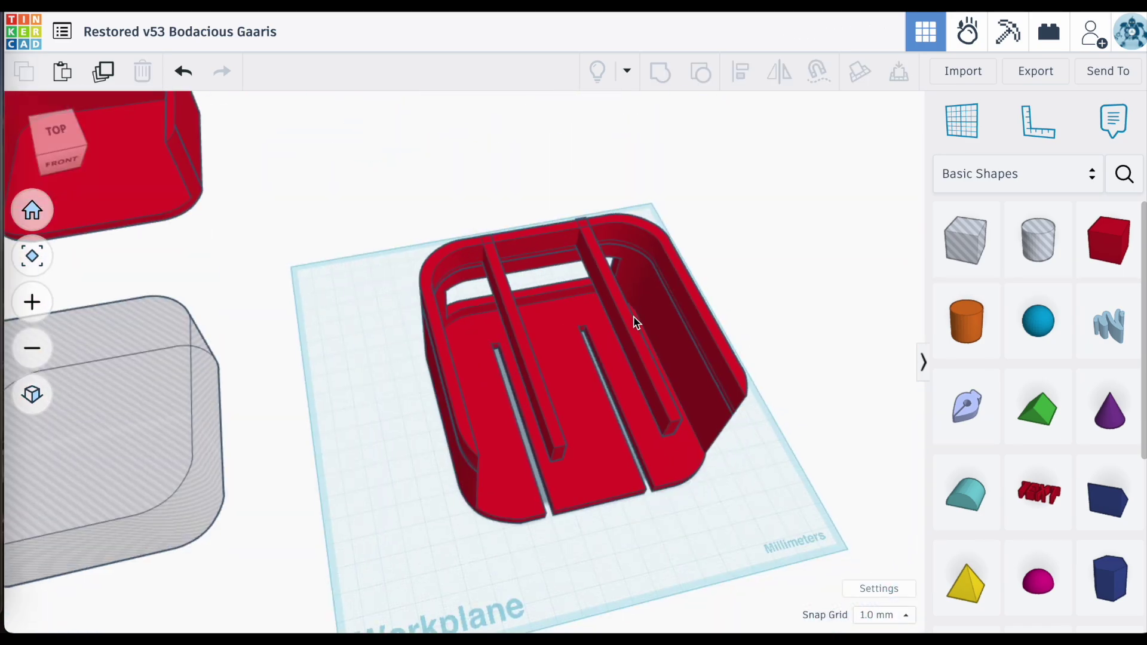
# Park a copy of the finished slotted mount behind the workplane
pyautogui.click(597, 446)
pyautogui.scroll(-3, 597, 446)
pyautogui.keyDown('alt'); pyautogui.moveTo(597, 446); pyautogui.dragTo(452, 138); pyautogui.keyUp('alt')
pyautogui.scroll(-2, 444, 288)
pyautogui.click(444, 288)
pyautogui.moveTo(444, 288); pyautogui.dragTo(419, 254, button='right')
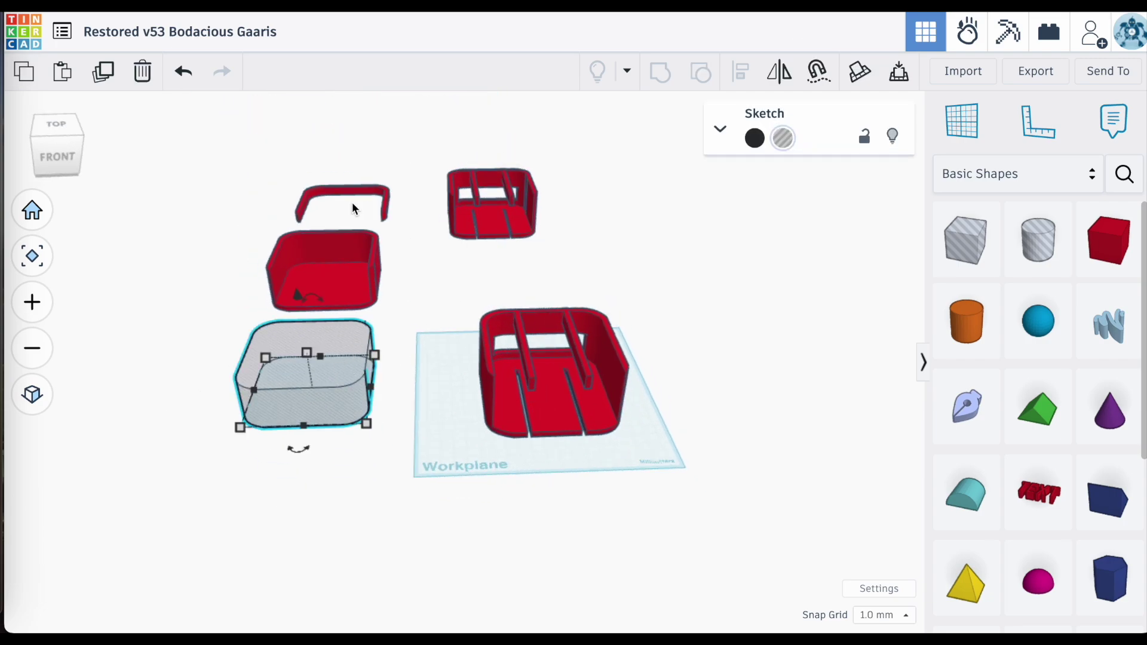
pyautogui.click(352, 286)
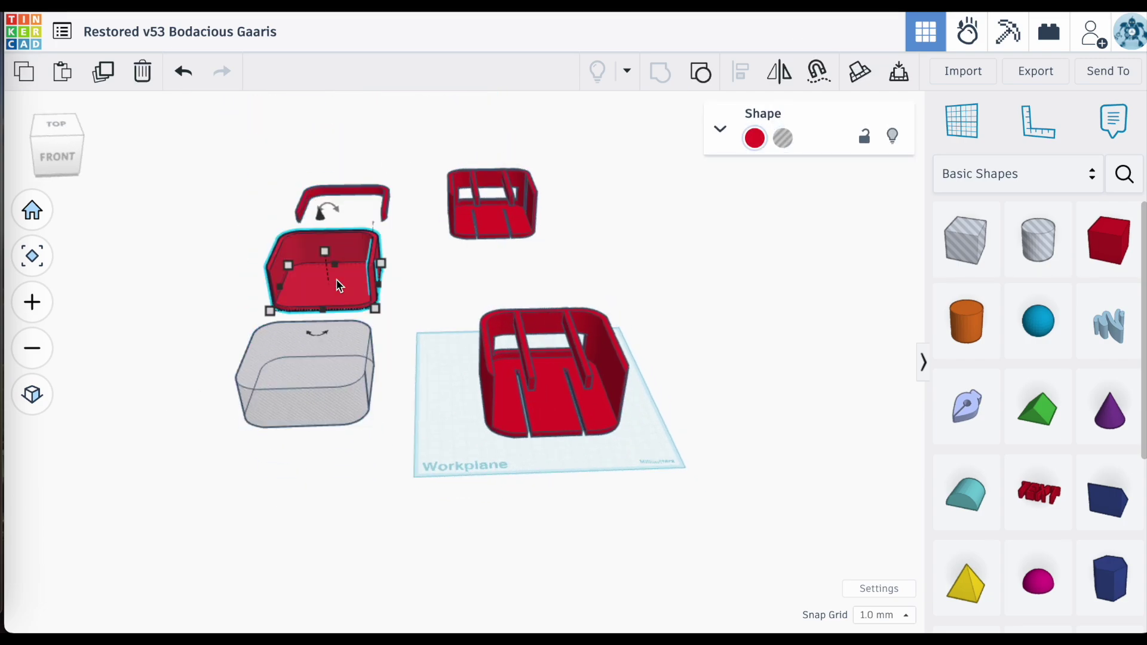
pyautogui.click(232, 363)
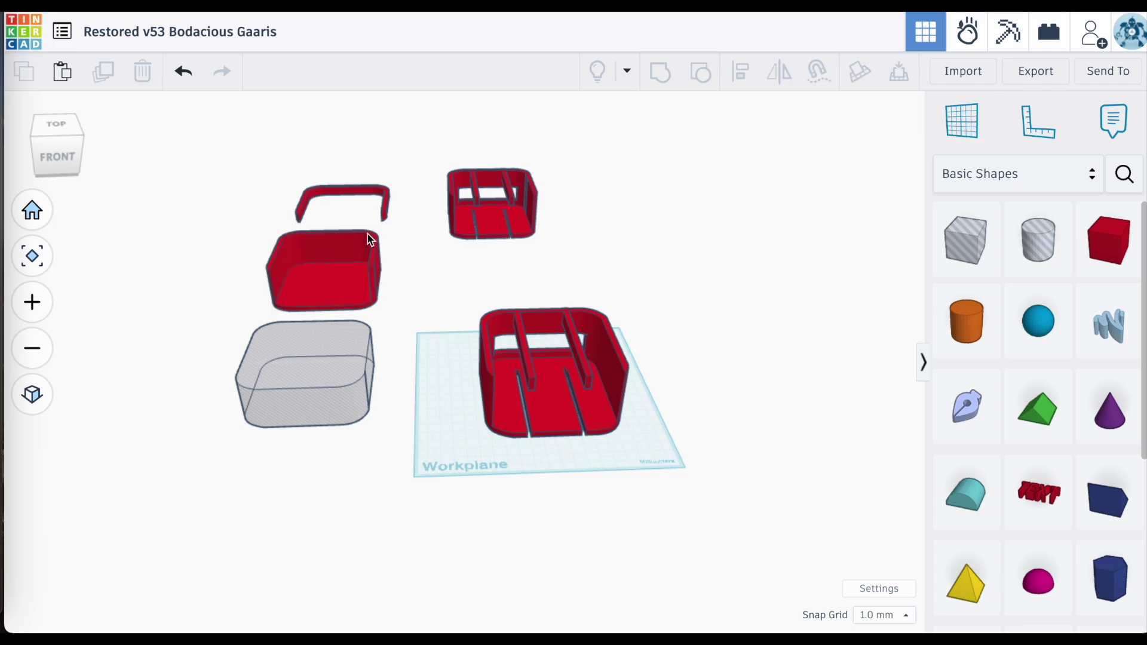
pyautogui.click(350, 258)
pyautogui.click(384, 208)
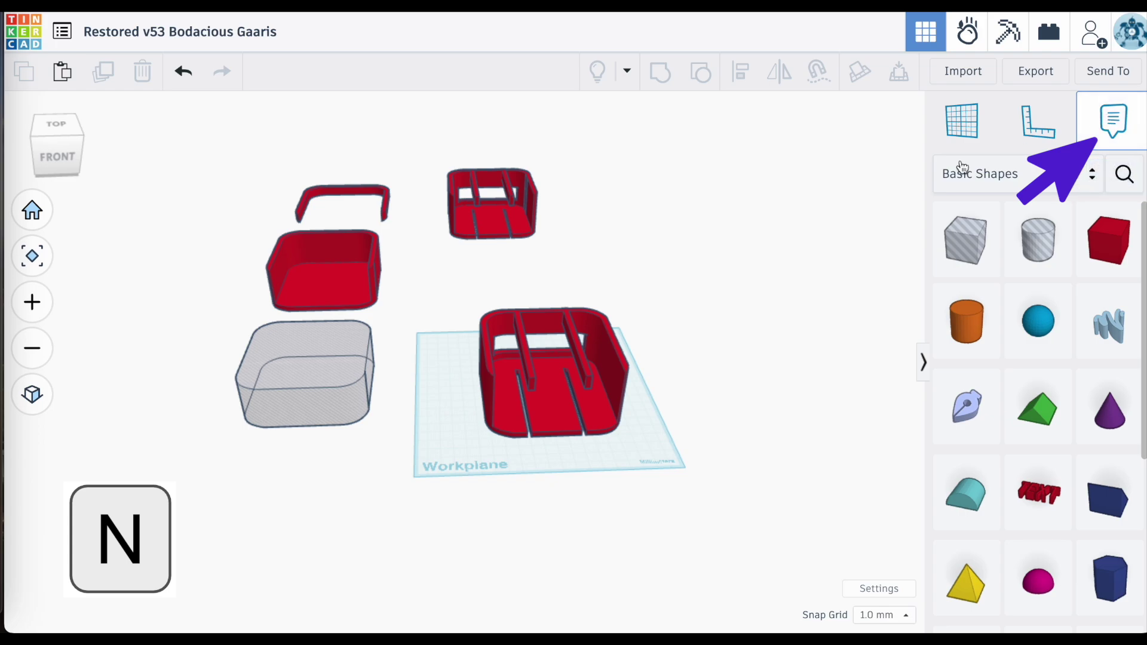
# Attach a note reading "Apple TV cut out" to the parked hole block and collapse it
pyautogui.click(317, 364)
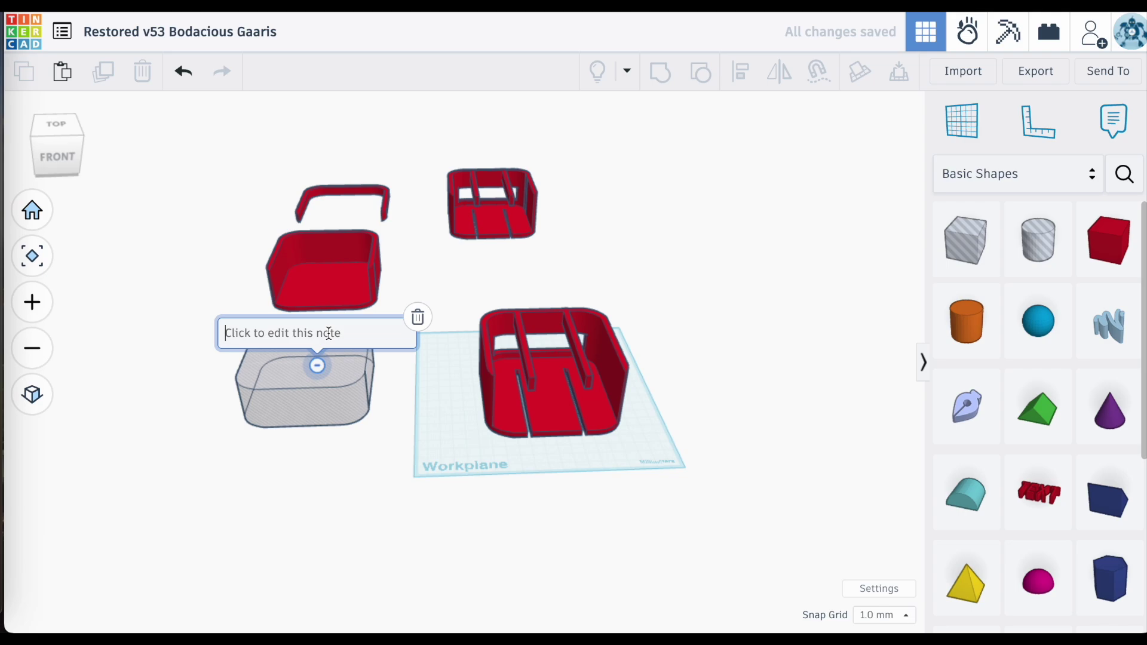
pyautogui.write('Apple TV ')
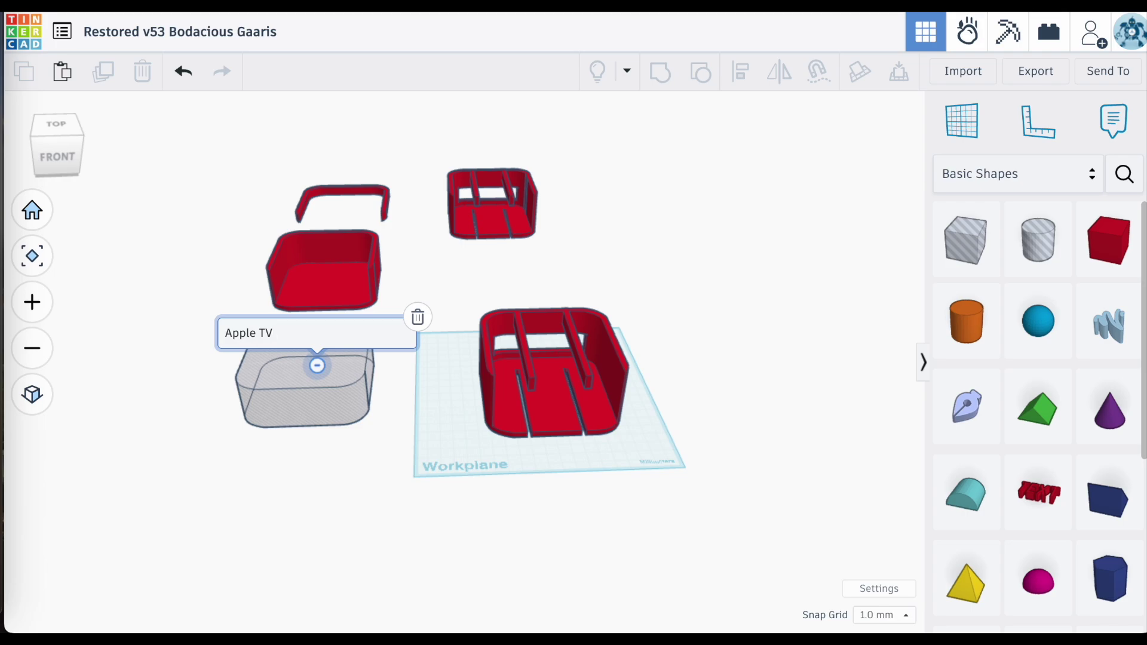
pyautogui.write('cut out')
pyautogui.click(316, 365)
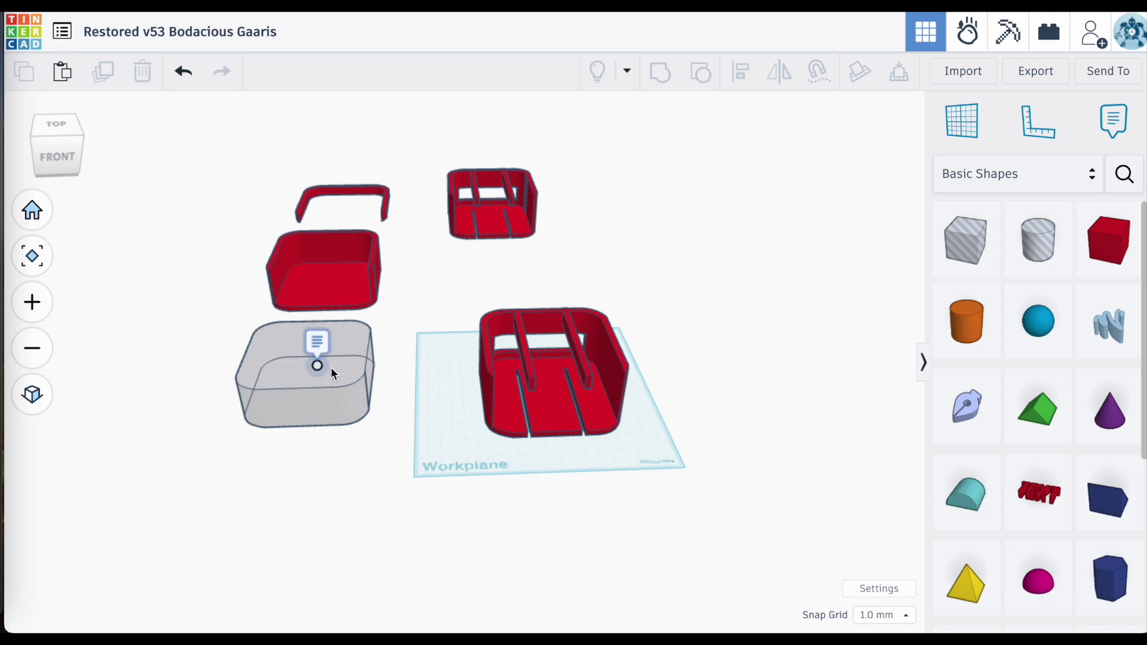
# Reopen the "Apple TV cut out" note on the hole block and delete it
pyautogui.click(315, 343)
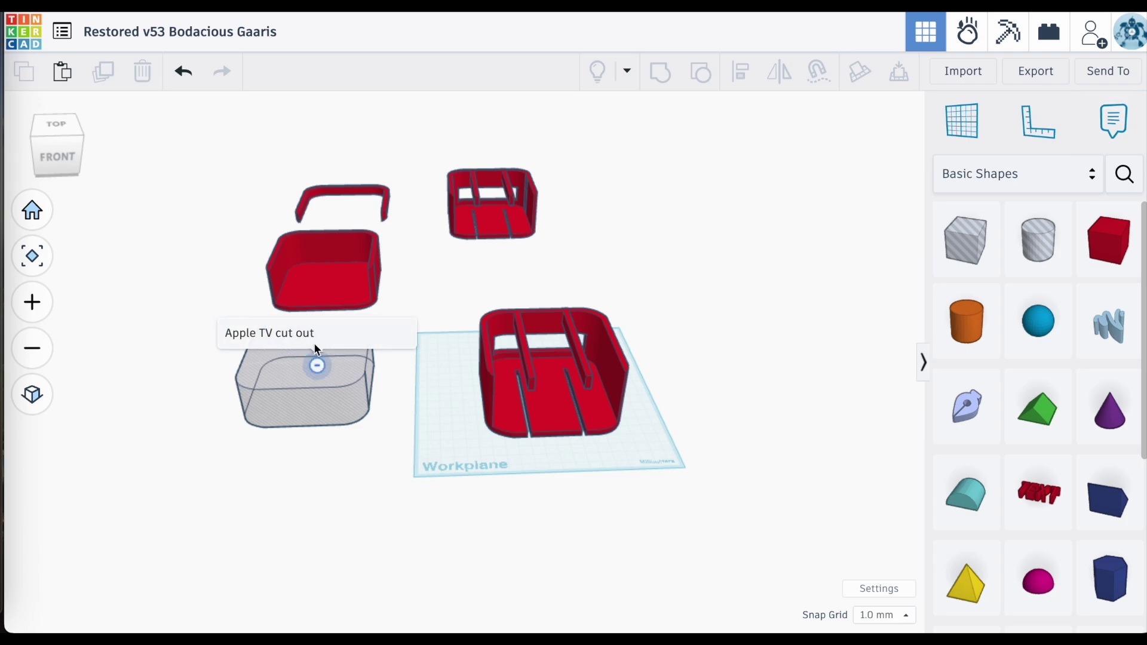
pyautogui.click(315, 365)
pyautogui.click(317, 347)
pyautogui.click(343, 339)
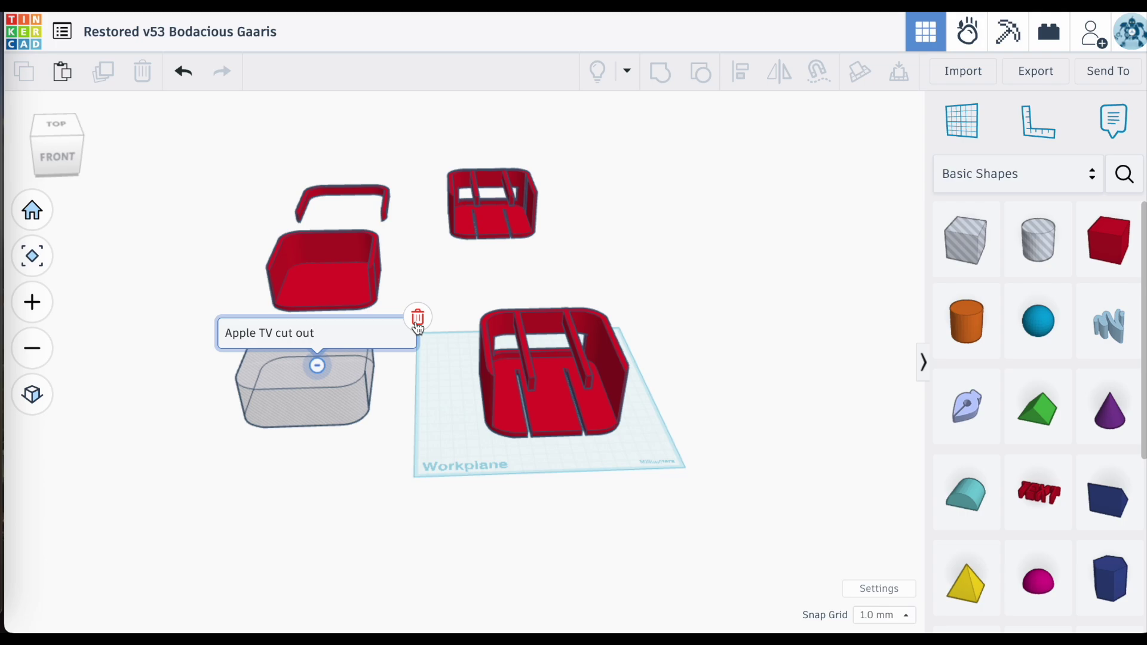
pyautogui.click(317, 365)
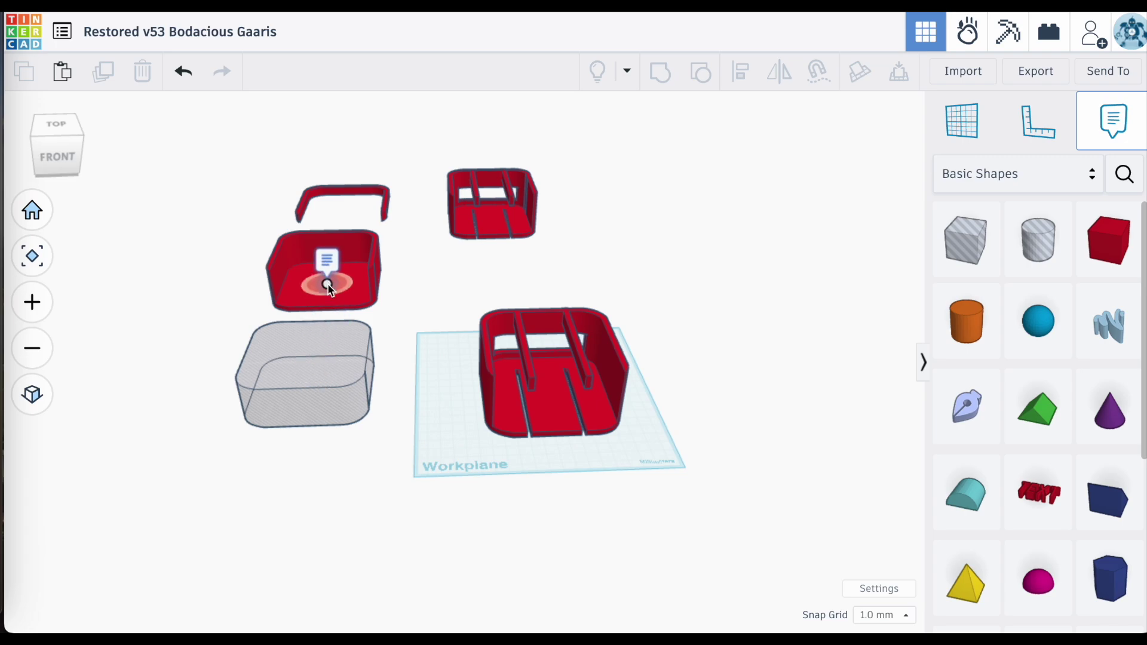
# Attach a new note to the parked hole block and shift the block slightly sideways
pyautogui.click(318, 357)
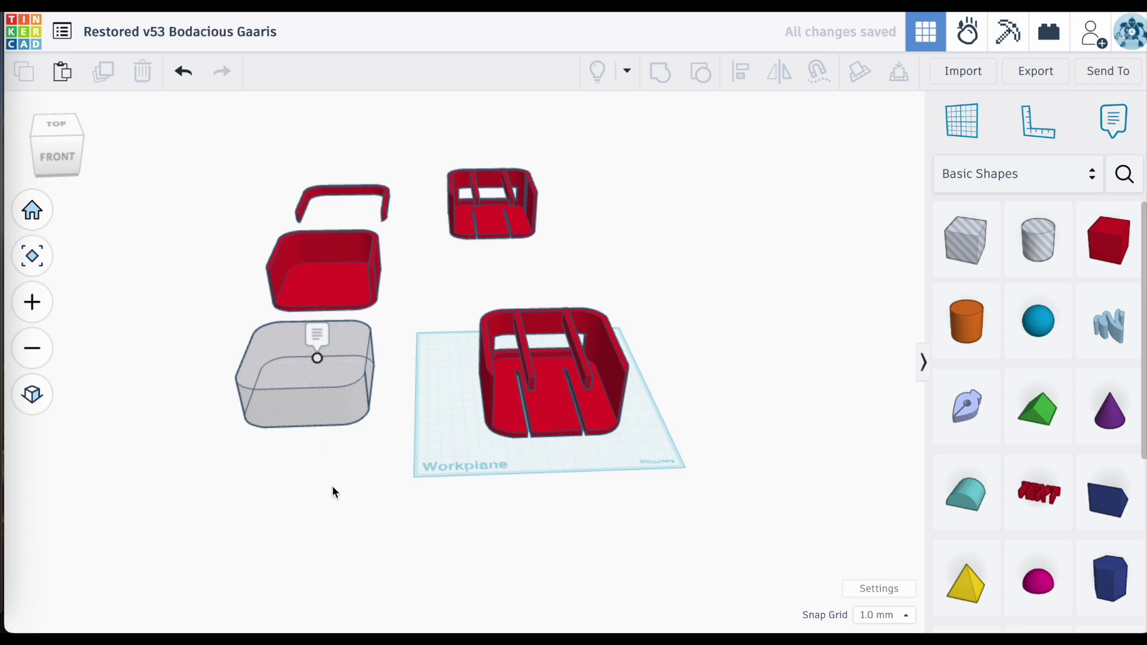
pyautogui.click(327, 405)
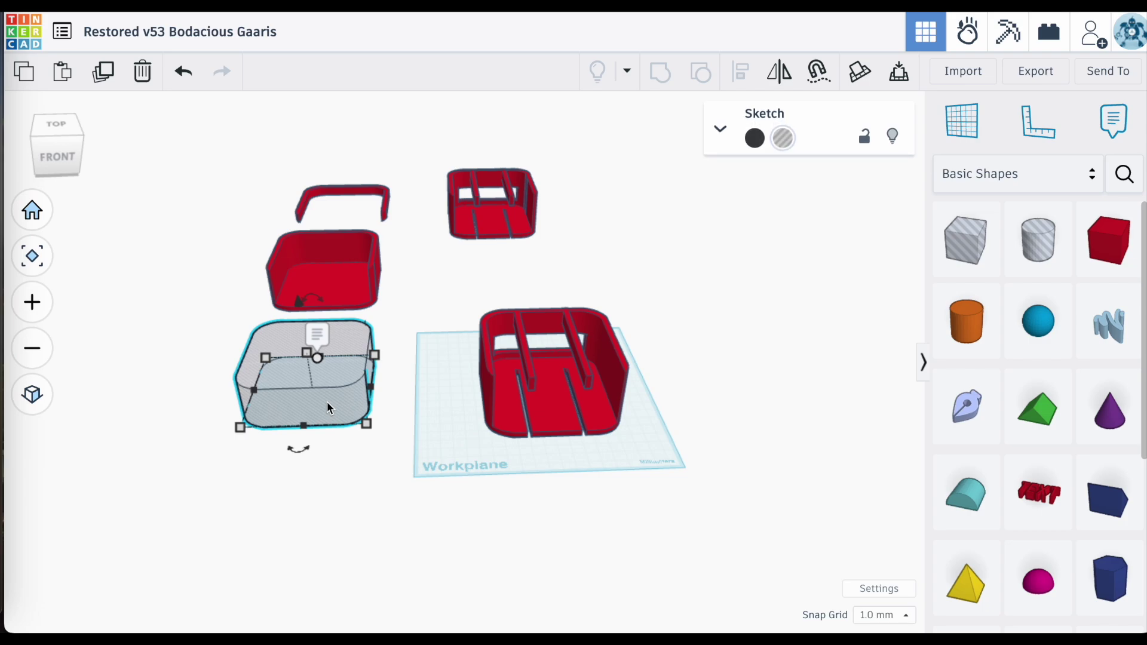
pyautogui.moveTo(328, 405)
pyautogui.mouseDown()
pyautogui.moveTo(263, 491)
pyautogui.moveTo(320, 518)
pyautogui.moveTo(320, 542)
pyautogui.moveTo(355, 439)
pyautogui.moveTo(348, 404)
pyautogui.mouseUp()
pyautogui.click(250, 484)
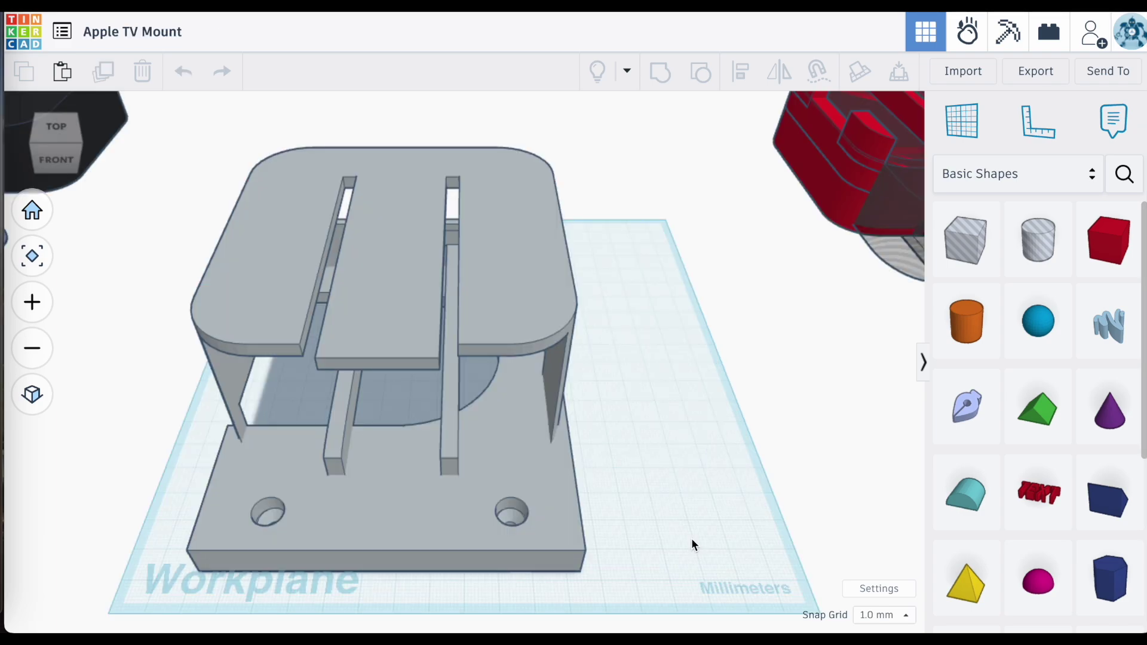
# Examine the parts and saved stages laid out around the workplane in the Apple TV Mount design
pyautogui.scroll(-6, 691, 539)
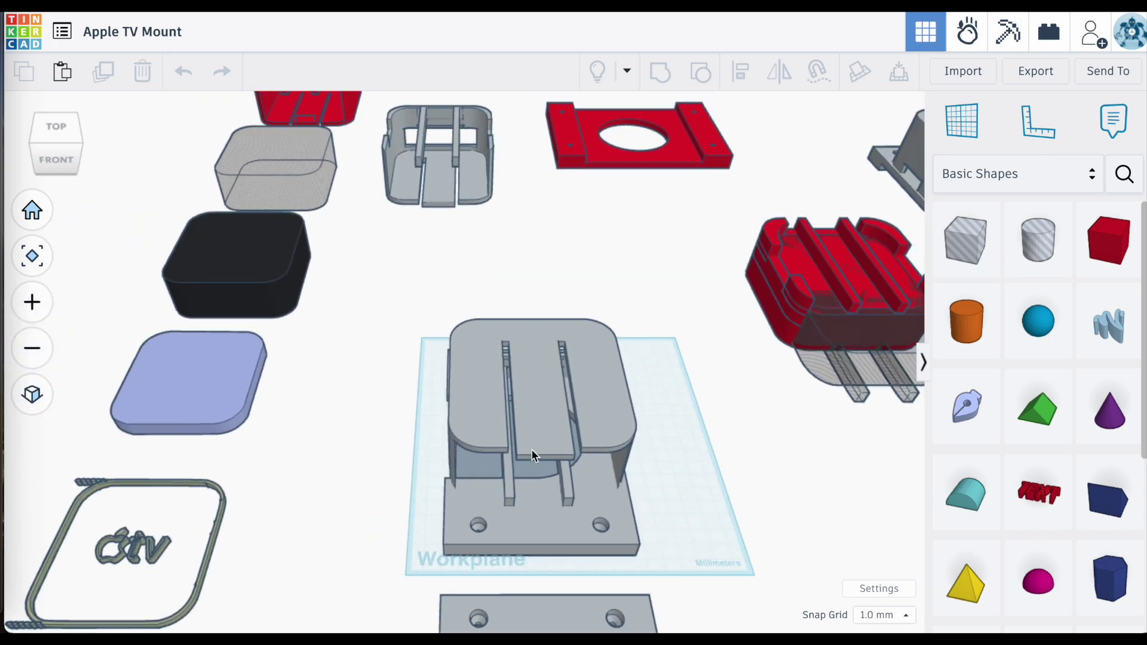
pyautogui.scroll(-5, 532, 450)
pyautogui.moveTo(694, 484); pyautogui.dragTo(776, 479, button='right')
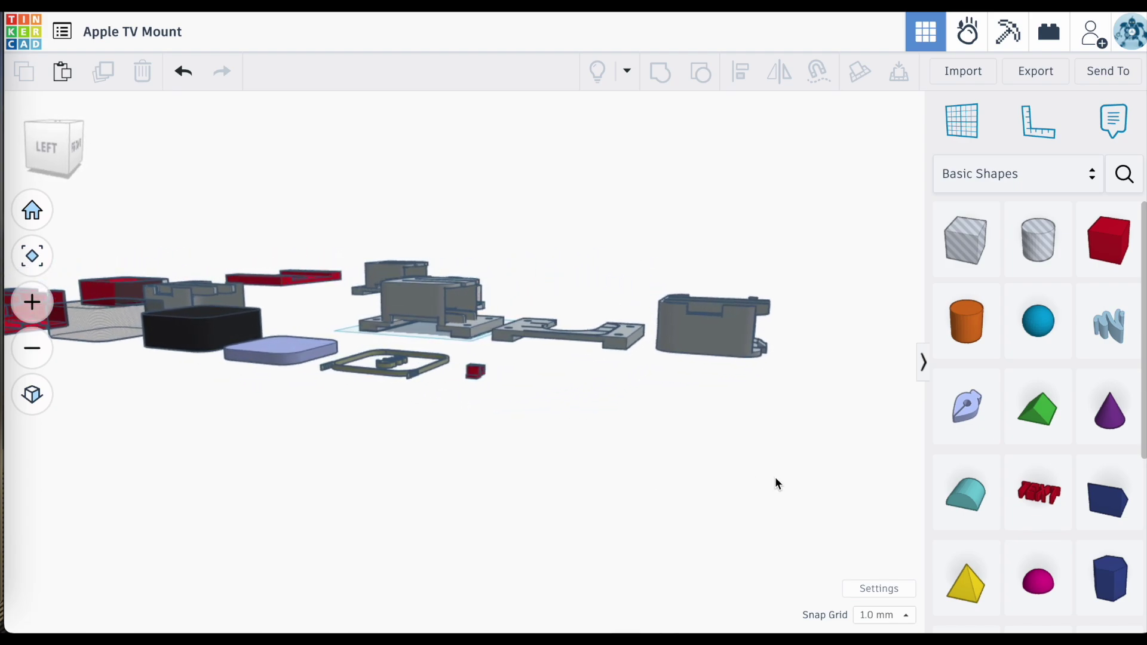
# Examine the whole layout of parked stages from the side, above, front and back of the Apple TV mount
pyautogui.scroll(-3, 776, 478)
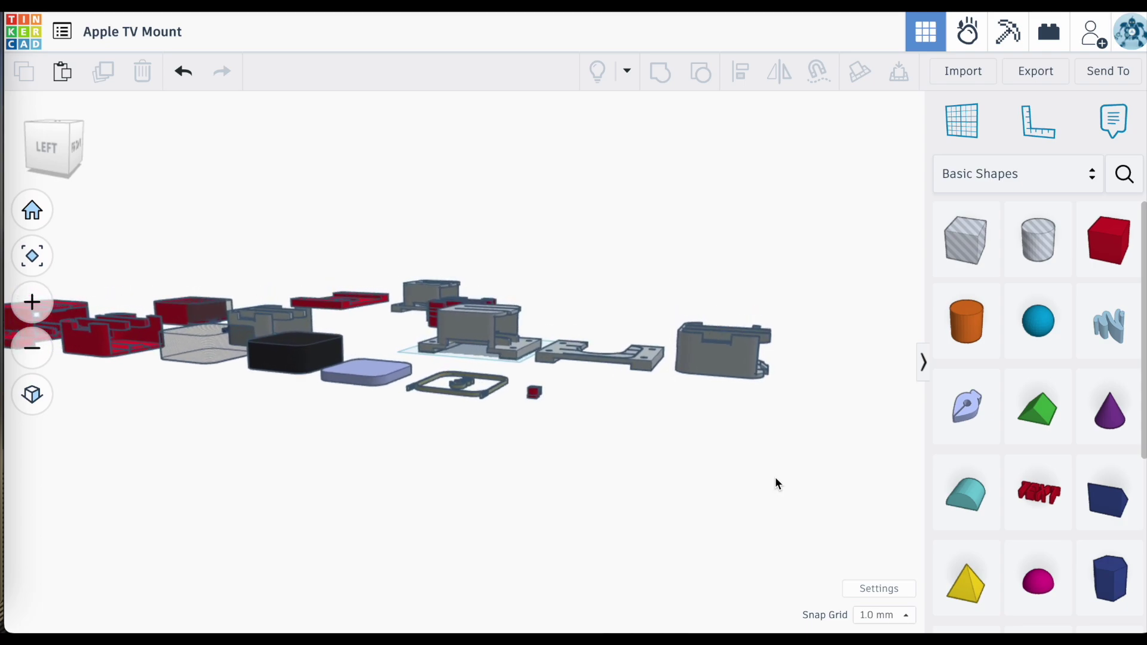
pyautogui.scroll(-3, 776, 477)
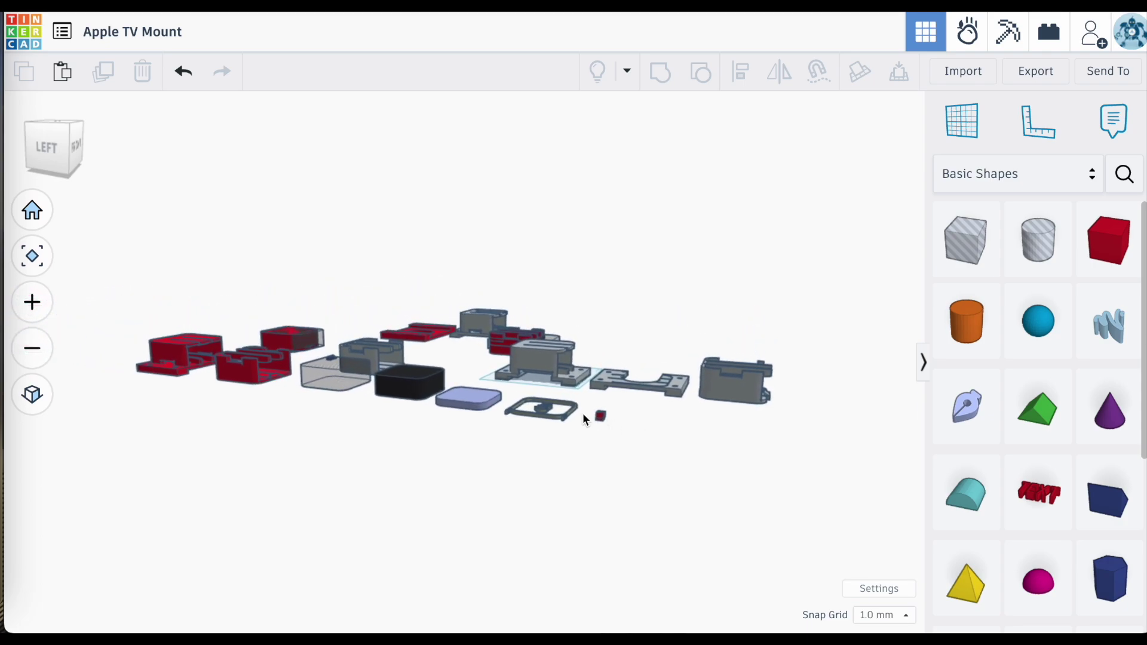
pyautogui.moveTo(558, 407); pyautogui.dragTo(758, 469, button='right')
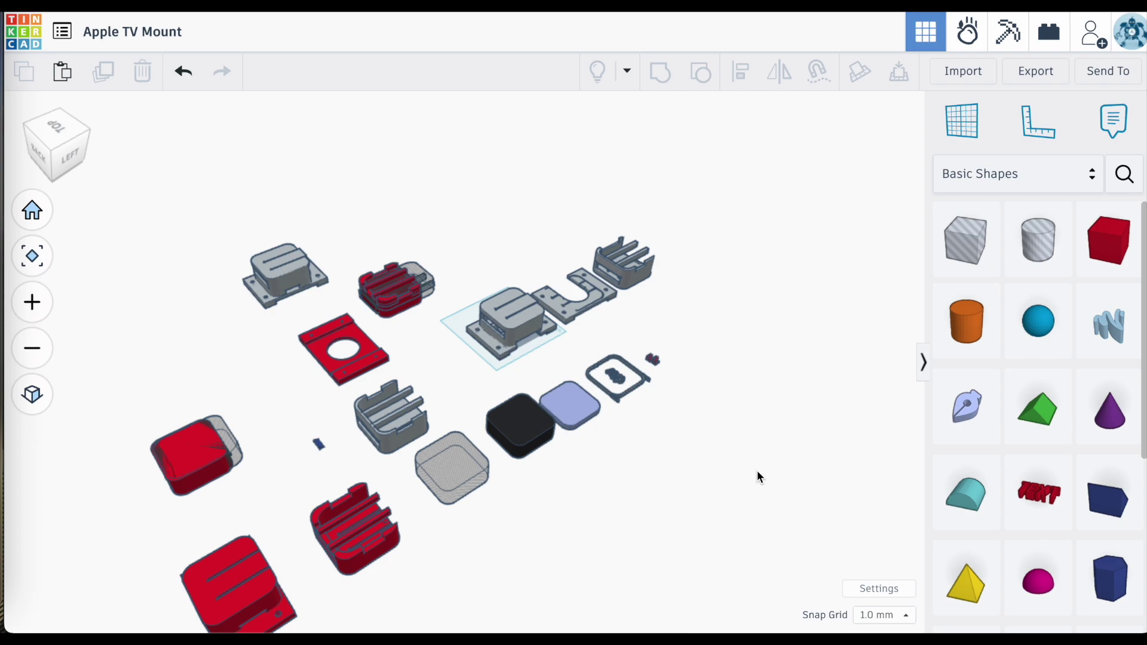
pyautogui.moveTo(757, 471); pyautogui.dragTo(1040, 371, button='right')
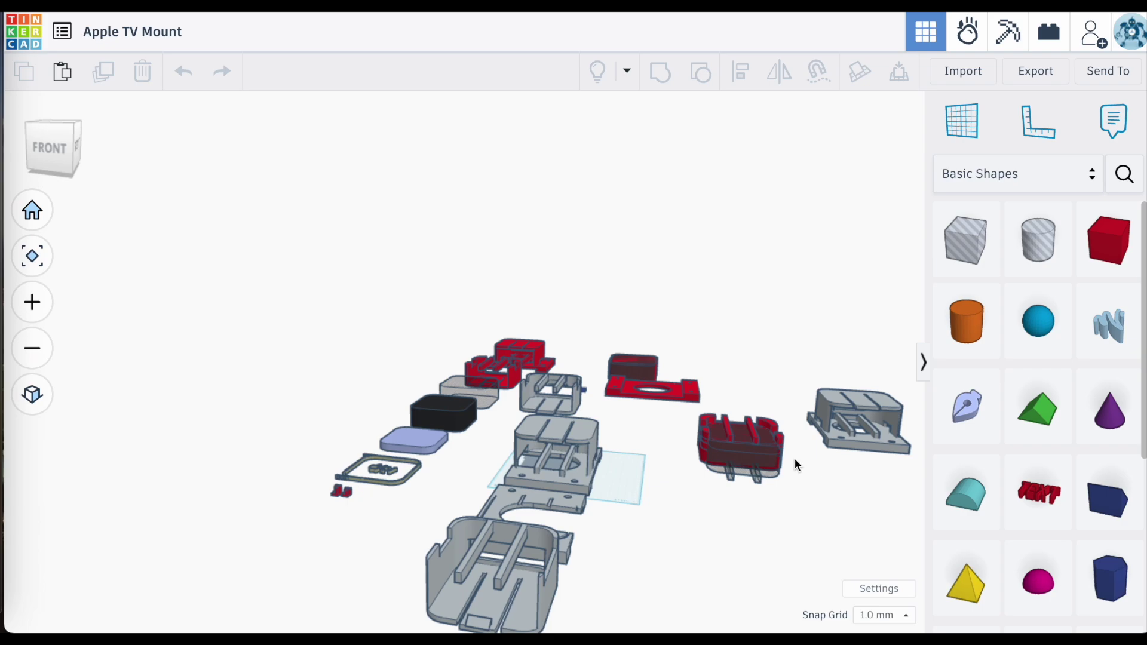
pyautogui.moveTo(735, 454); pyautogui.dragTo(654, 502, button='right')
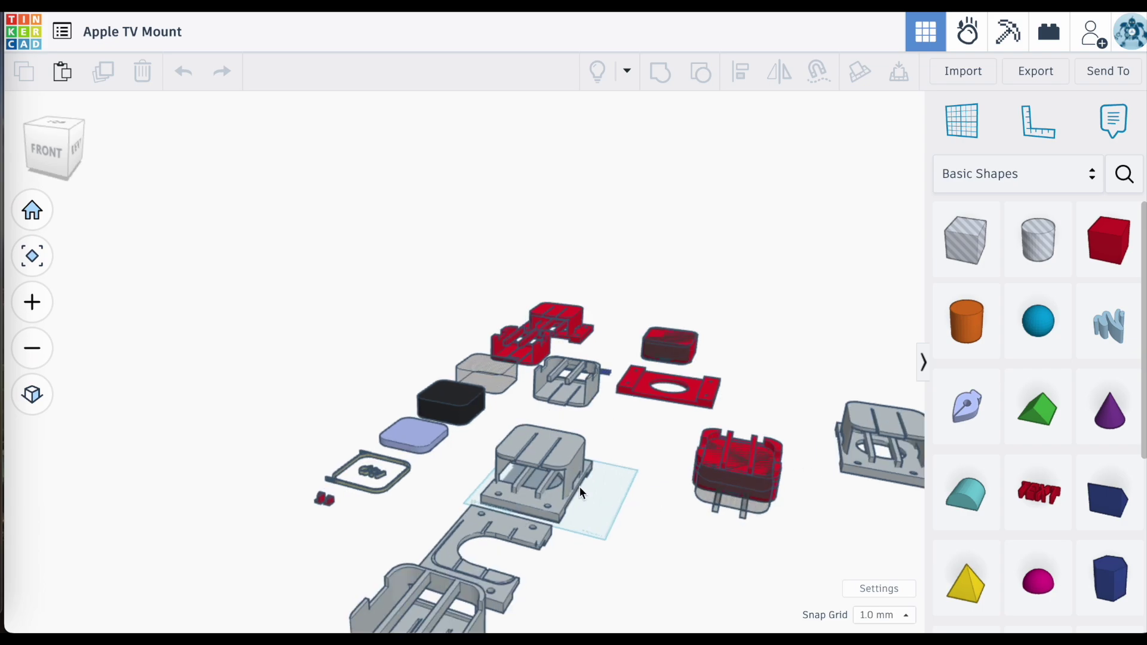
pyautogui.scroll(2, 580, 486)
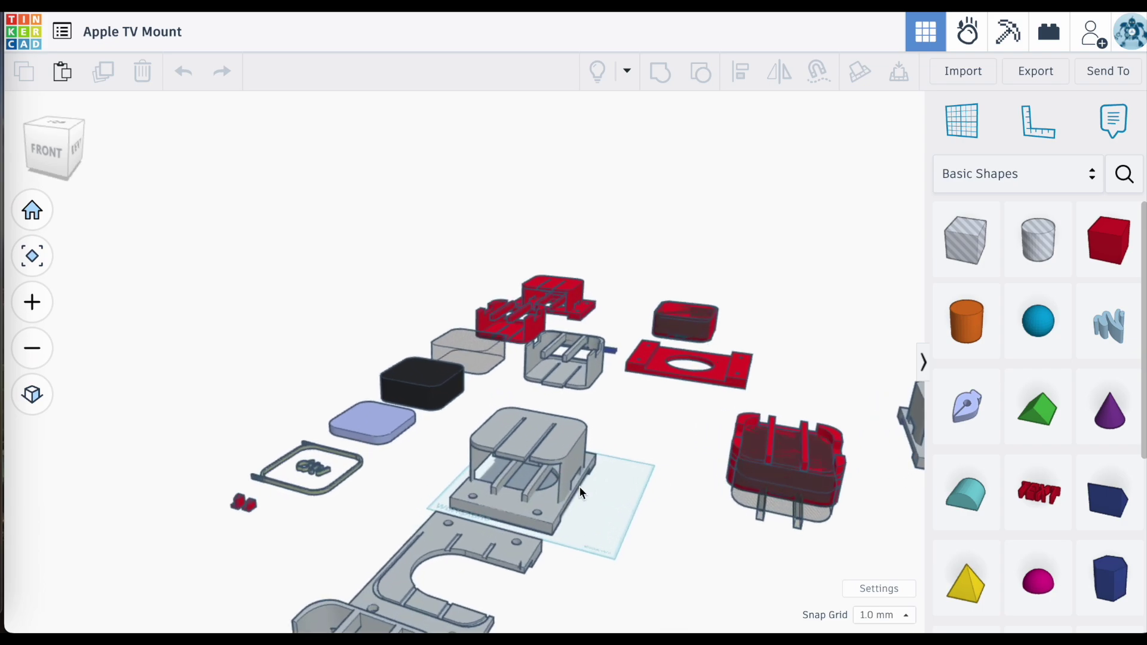
pyautogui.moveTo(580, 486); pyautogui.dragTo(178, 578, button='right')
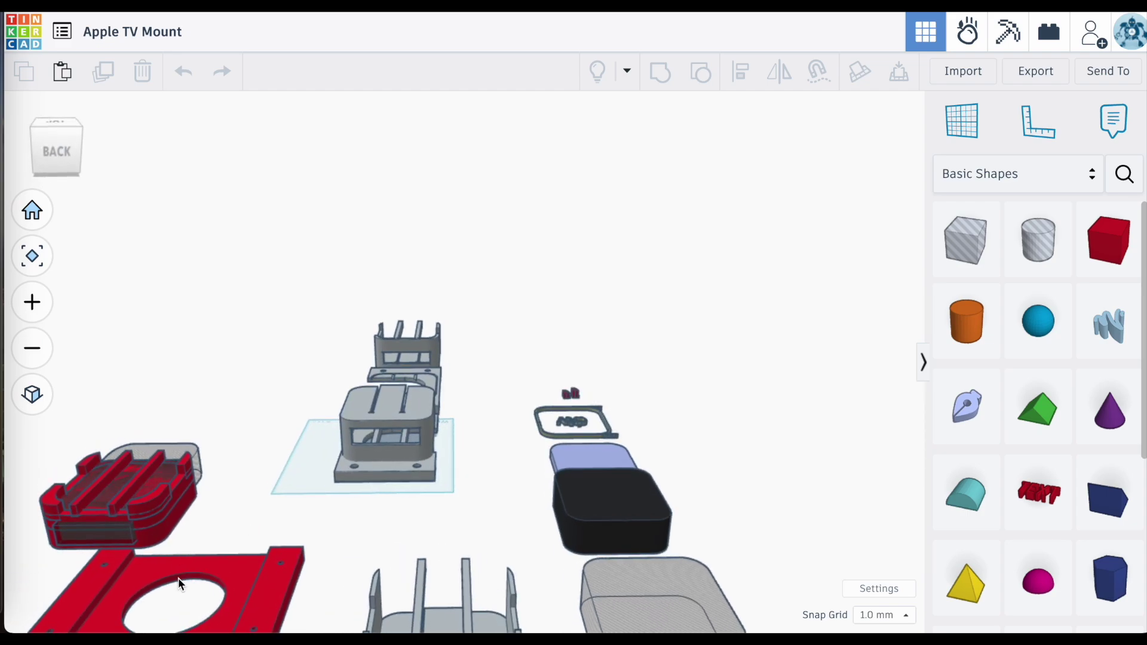
# Place a Sketch shape on the mount's back, inspect the part outlines in the sketch view, and finish without drawing a profile
pyautogui.scroll(1, 407, 505)
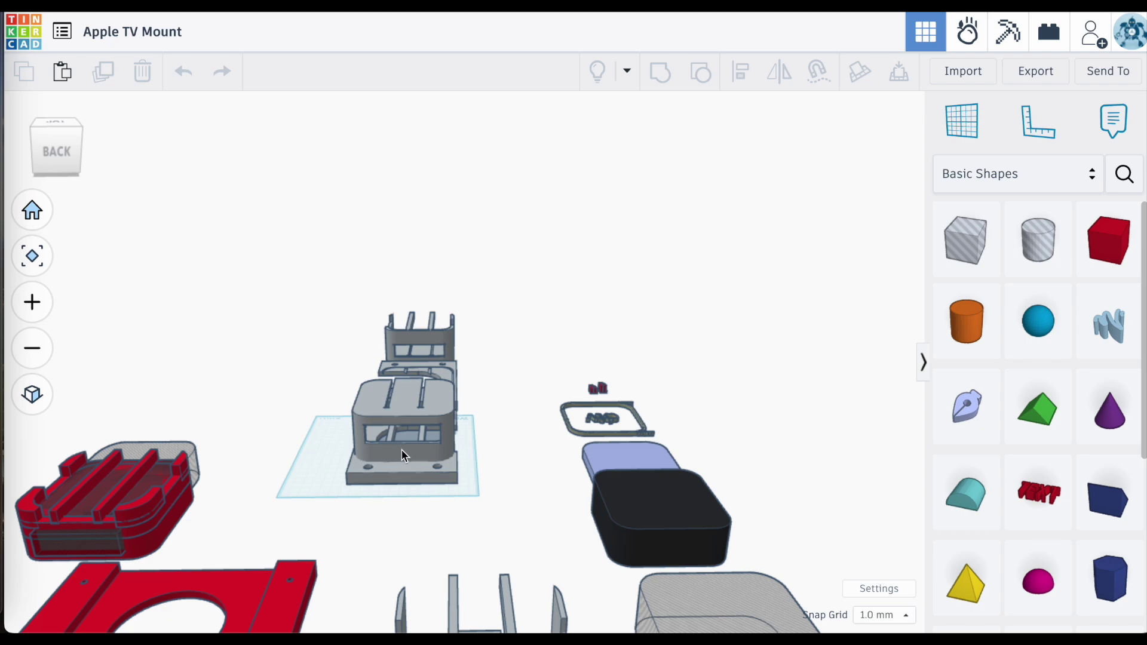
pyautogui.scroll(3, 401, 459)
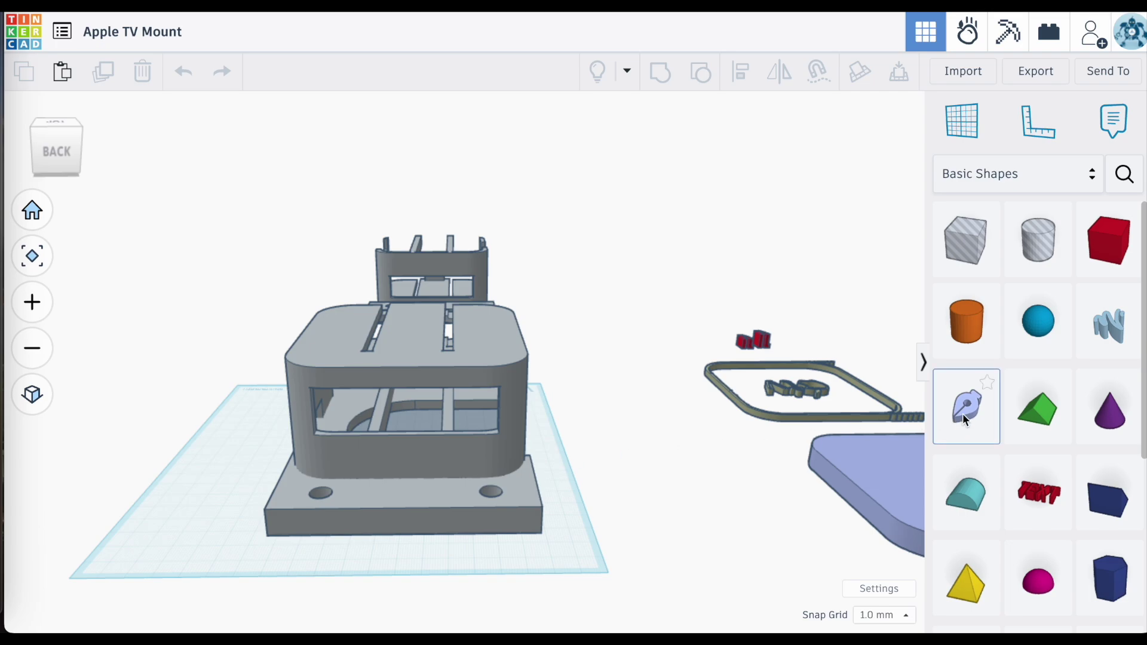
pyautogui.moveTo(679, 424); pyautogui.dragTo(411, 454)
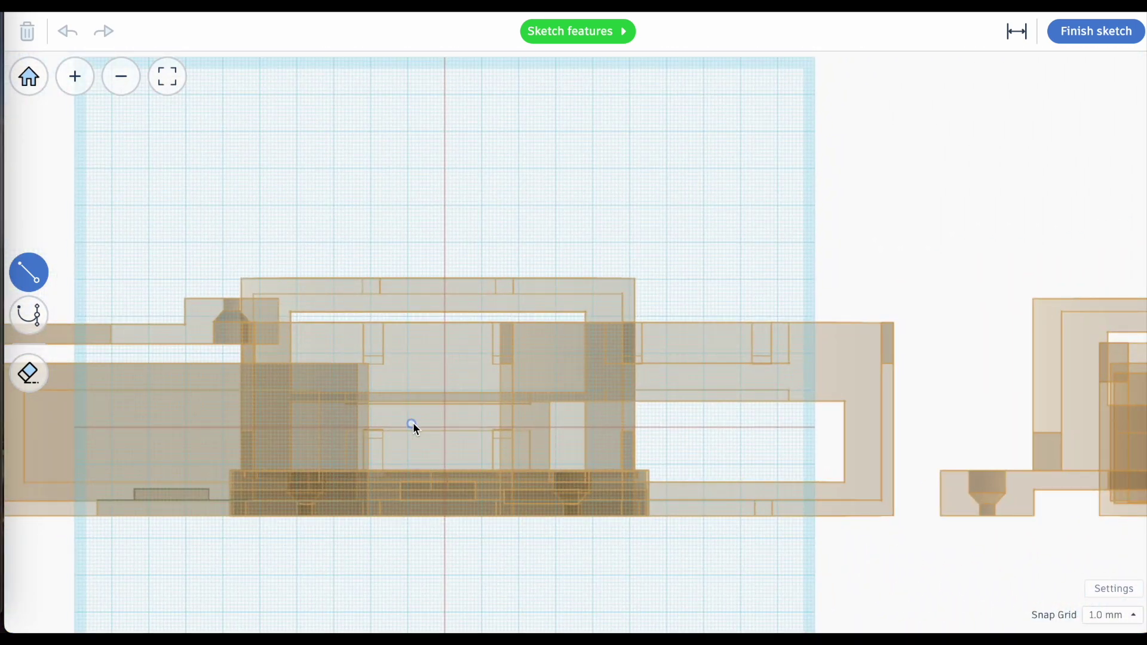
pyautogui.scroll(-3, 411, 464)
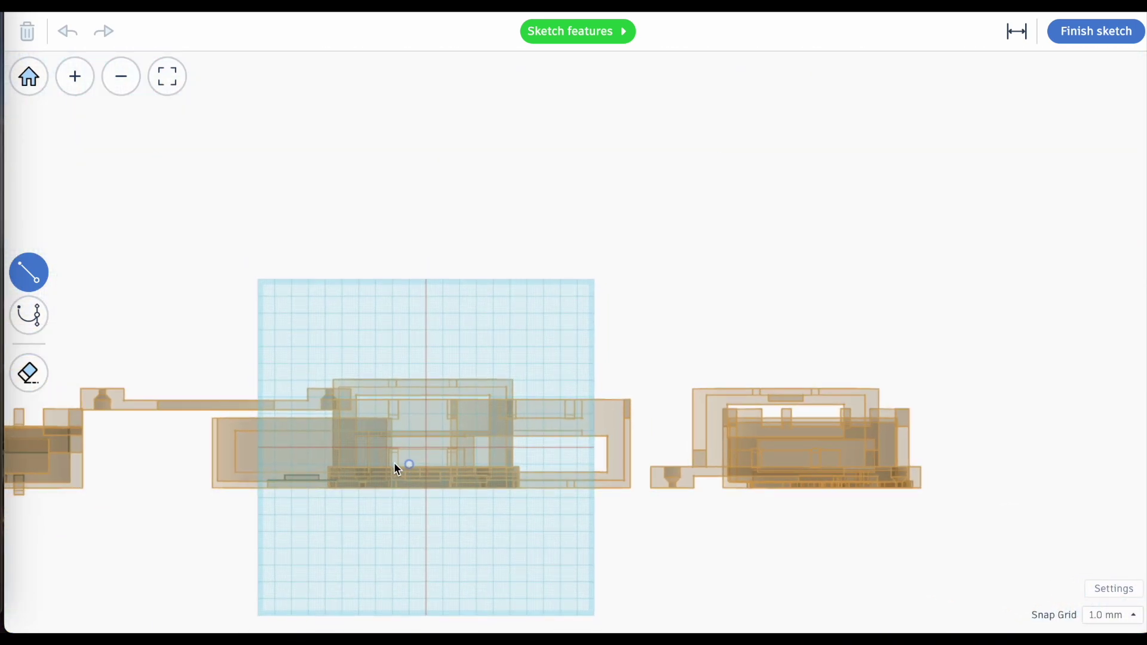
pyautogui.scroll(5, 170, 442)
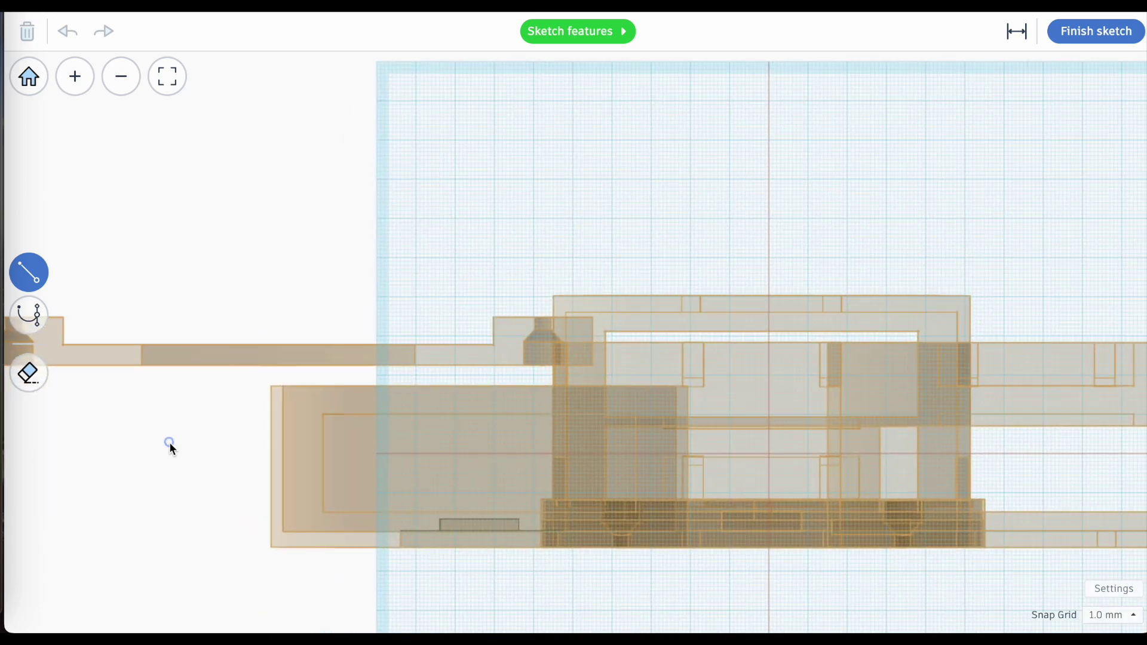
pyautogui.scroll(-2, 170, 443)
pyautogui.scroll(1, 564, 439)
pyautogui.scroll(1, 564, 439)
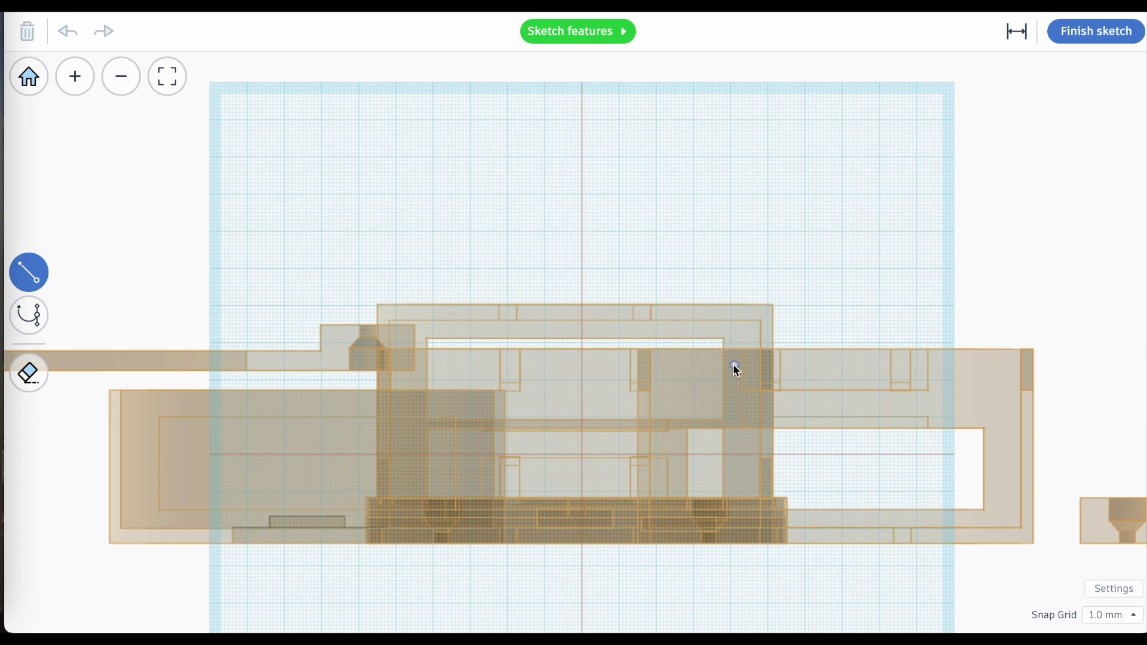
pyautogui.scroll(-5, 734, 366)
pyautogui.scroll(2, 734, 369)
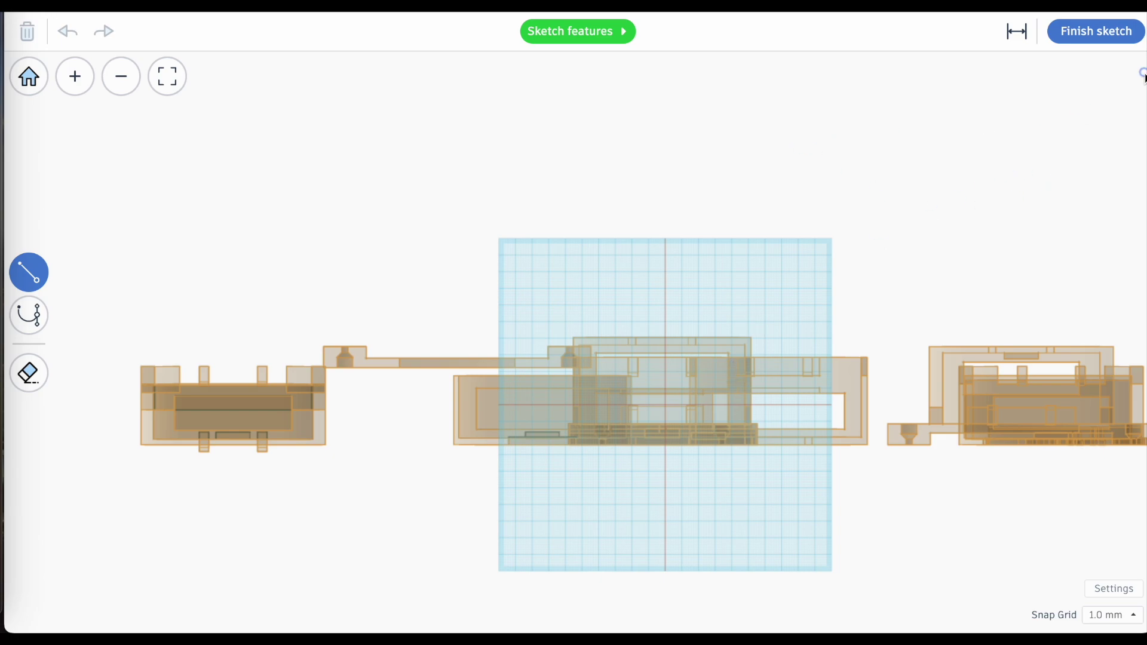
pyautogui.click(1102, 33)
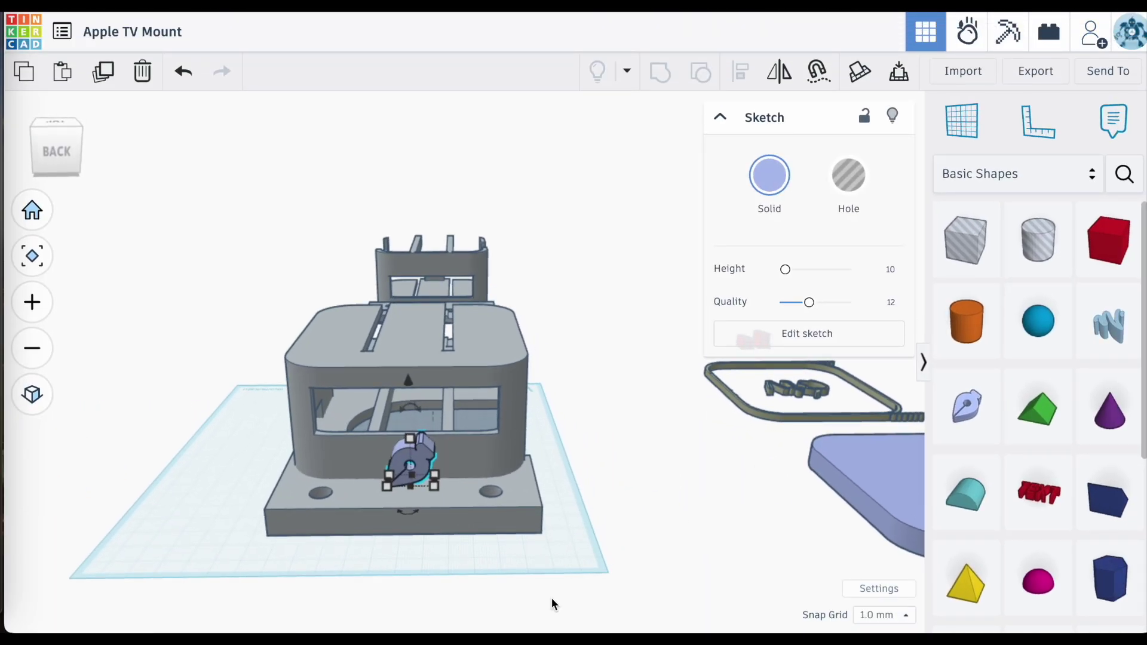
# Focus the view on the parked red base plate with the round opening
pyautogui.moveTo(551, 597)
pyautogui.mouseDown(button='right')
pyautogui.moveTo(772, 572)
pyautogui.moveTo(840, 586)
pyautogui.moveTo(630, 605)
pyautogui.moveTo(536, 585)
pyautogui.mouseUp(button='right')
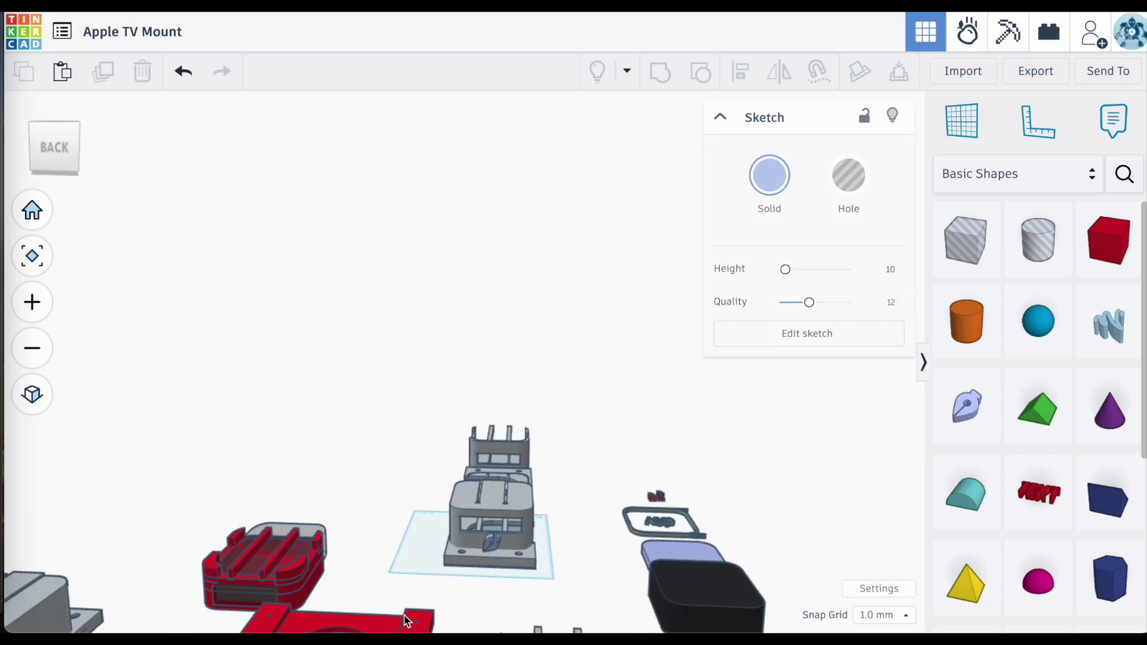
pyautogui.click(428, 619)
pyautogui.click(32, 256)
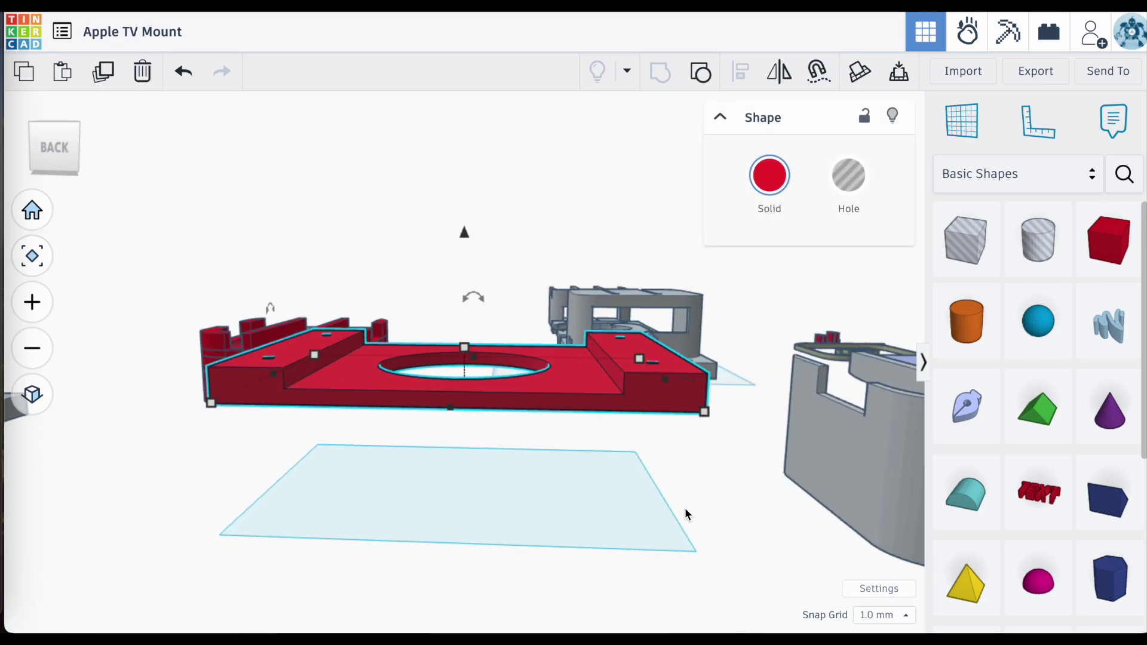
pyautogui.scroll(5, 777, 382)
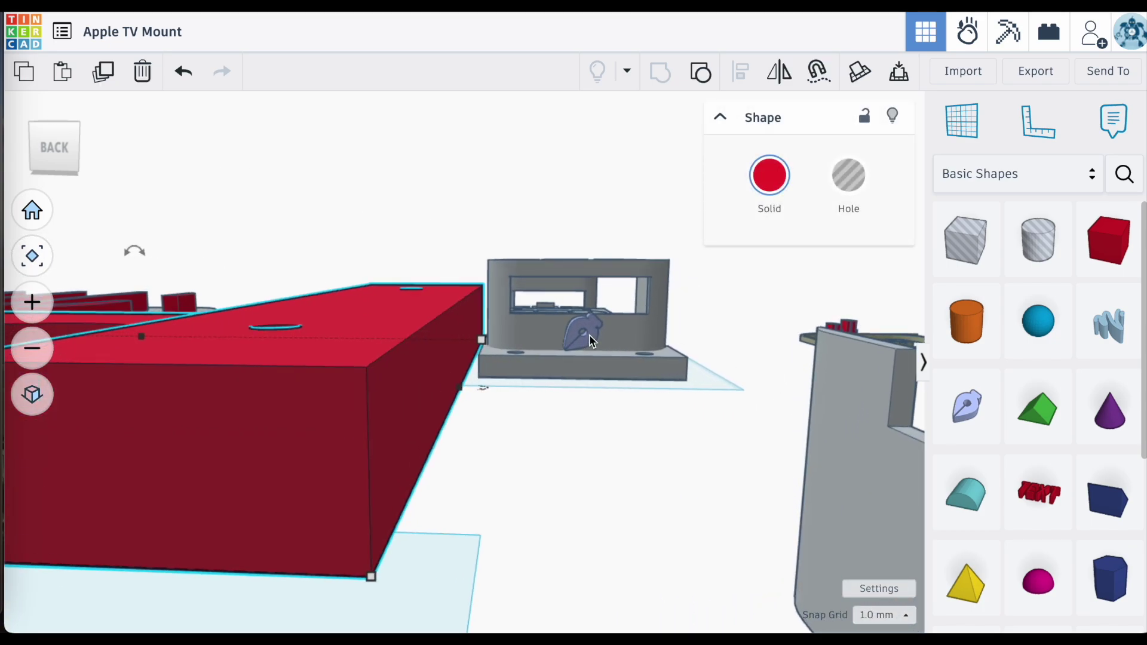
# Reopen the Sketch shape on the mount for editing, look over the part outlines, and finish the sketch
pyautogui.click(591, 340)
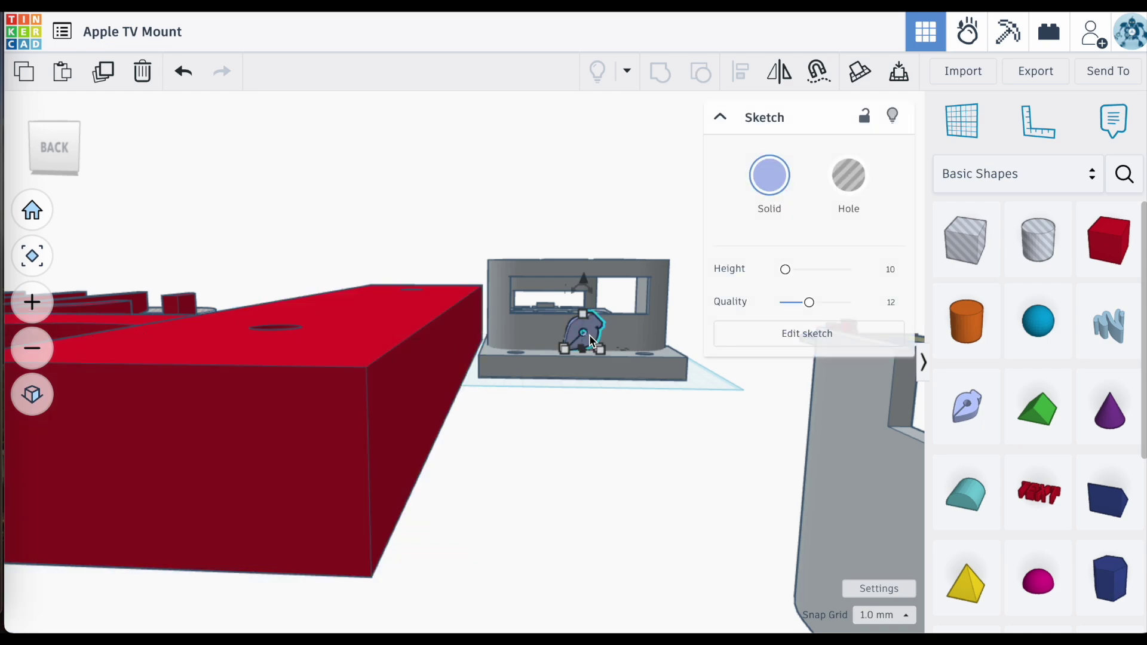
pyautogui.doubleClick(592, 340)
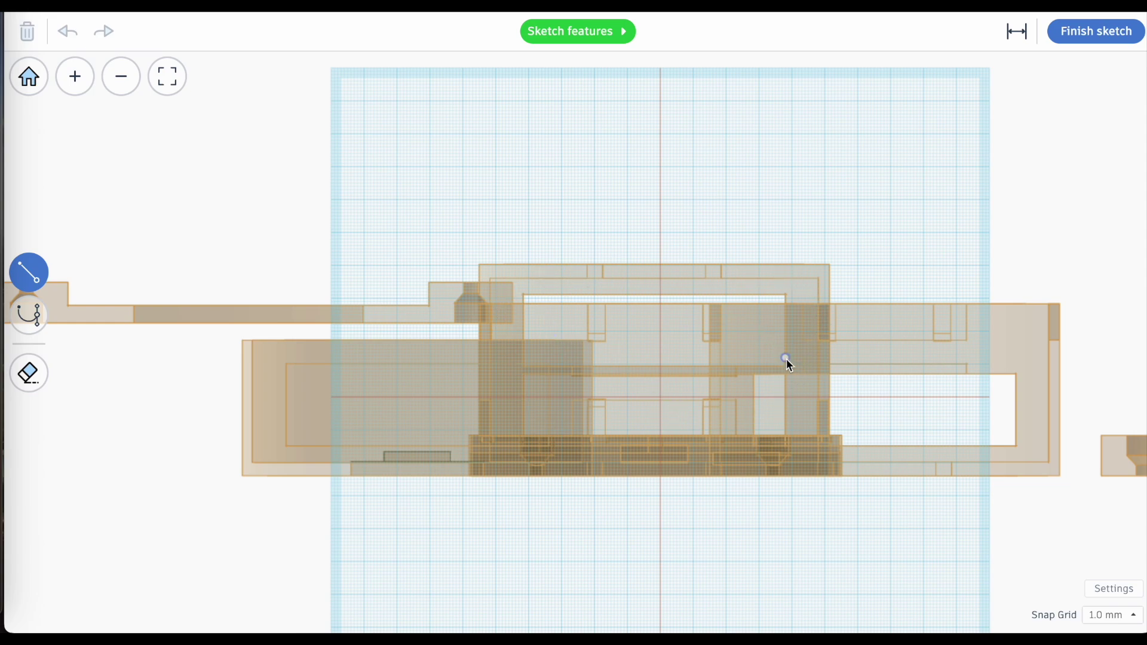
pyautogui.click(1077, 30)
# Delete the Sketch shape from the back of the mount
pyautogui.moveTo(655, 448); pyautogui.dragTo(642, 512, button='right')
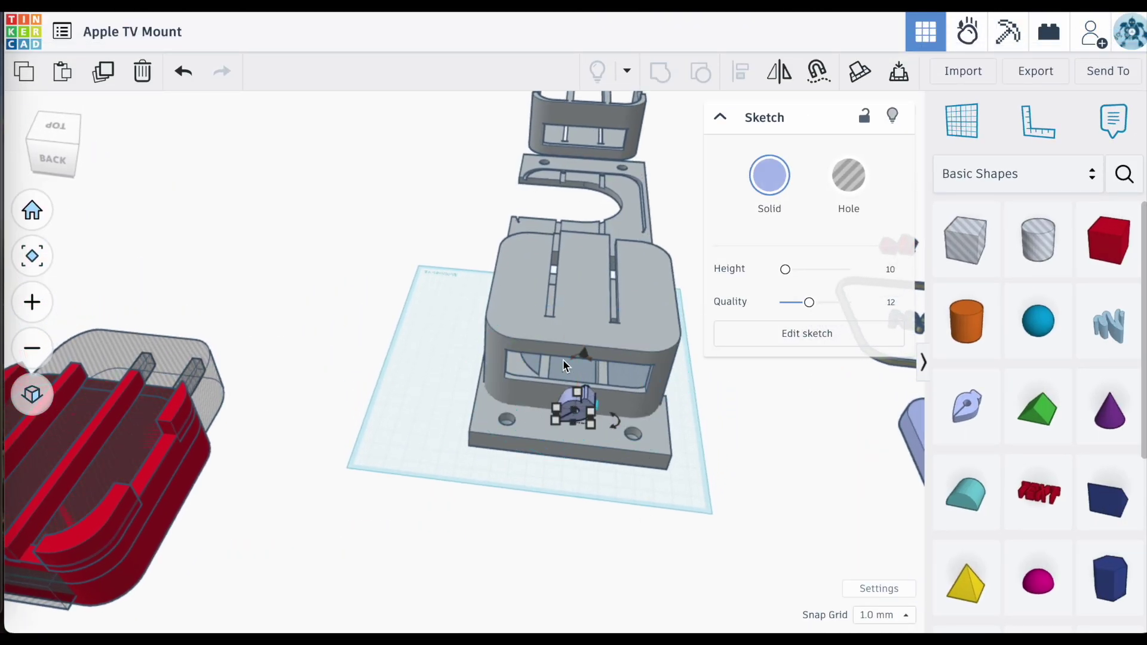
pyautogui.moveTo(563, 359); pyautogui.dragTo(619, 303)
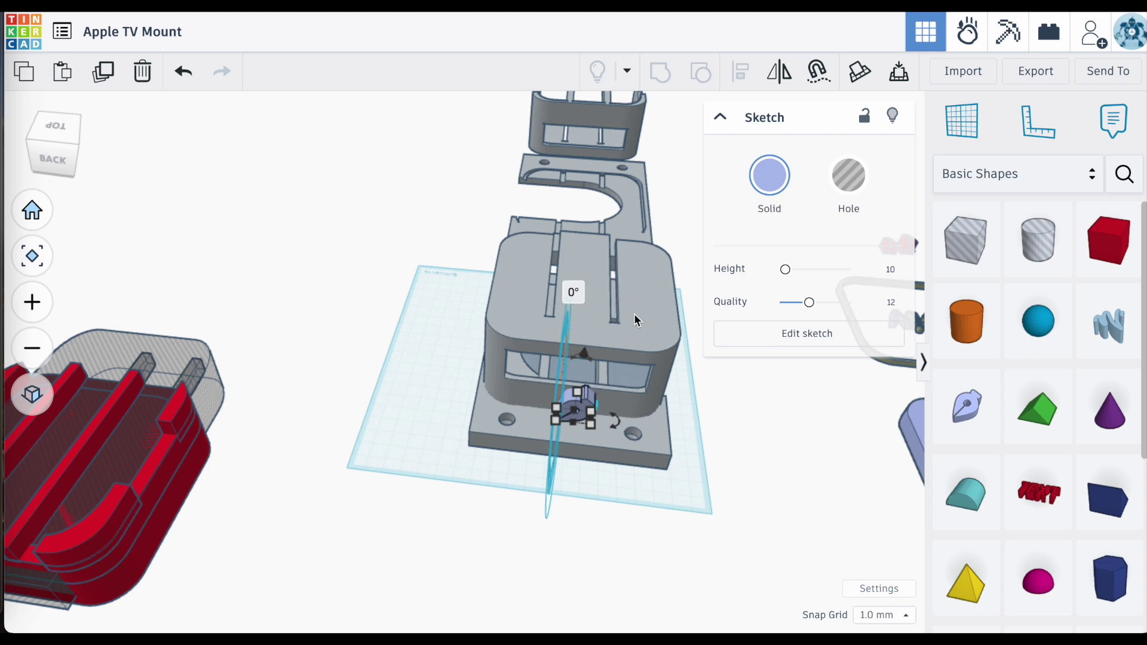
pyautogui.moveTo(631, 342); pyautogui.dragTo(631, 343)
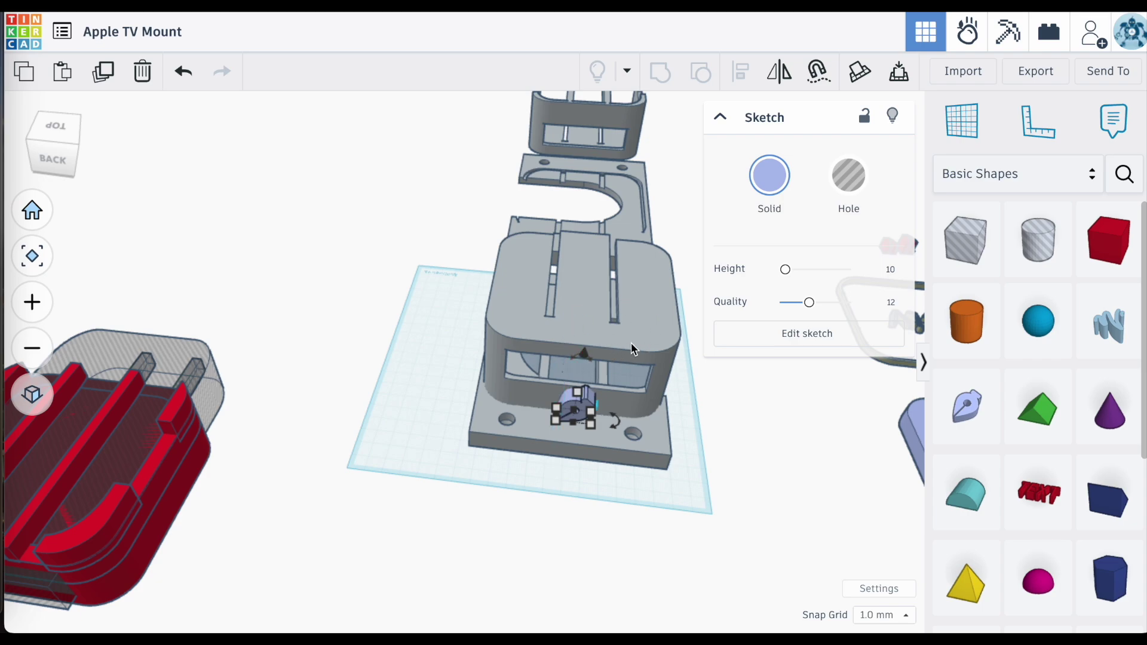
pyautogui.press('Delete')
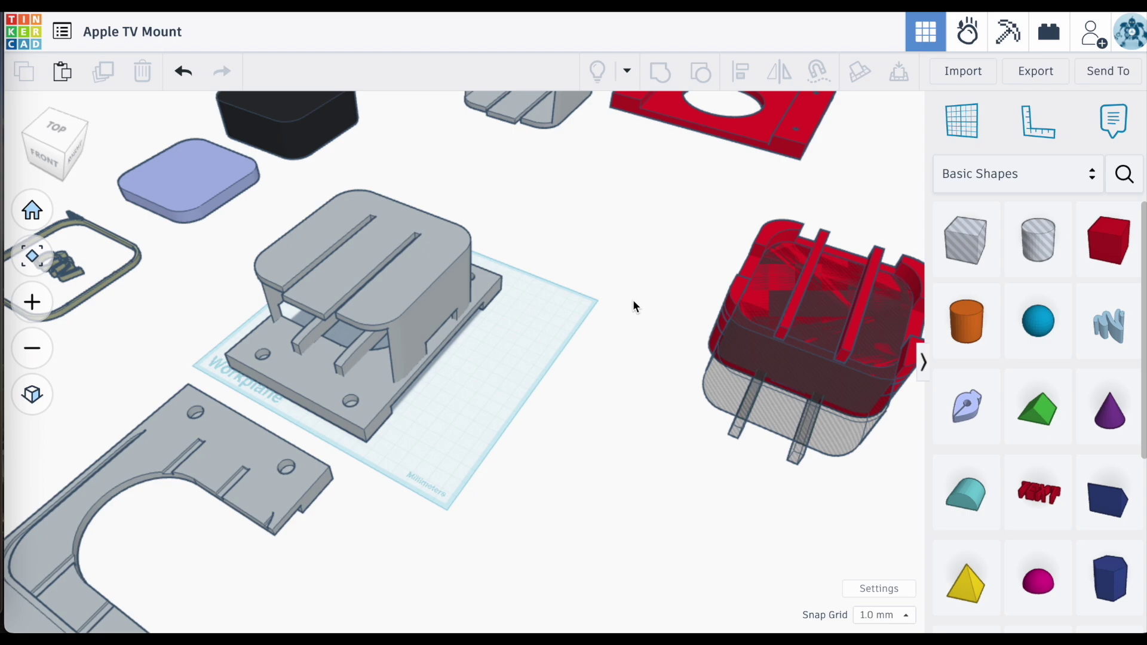
pyautogui.scroll(-3, 633, 299)
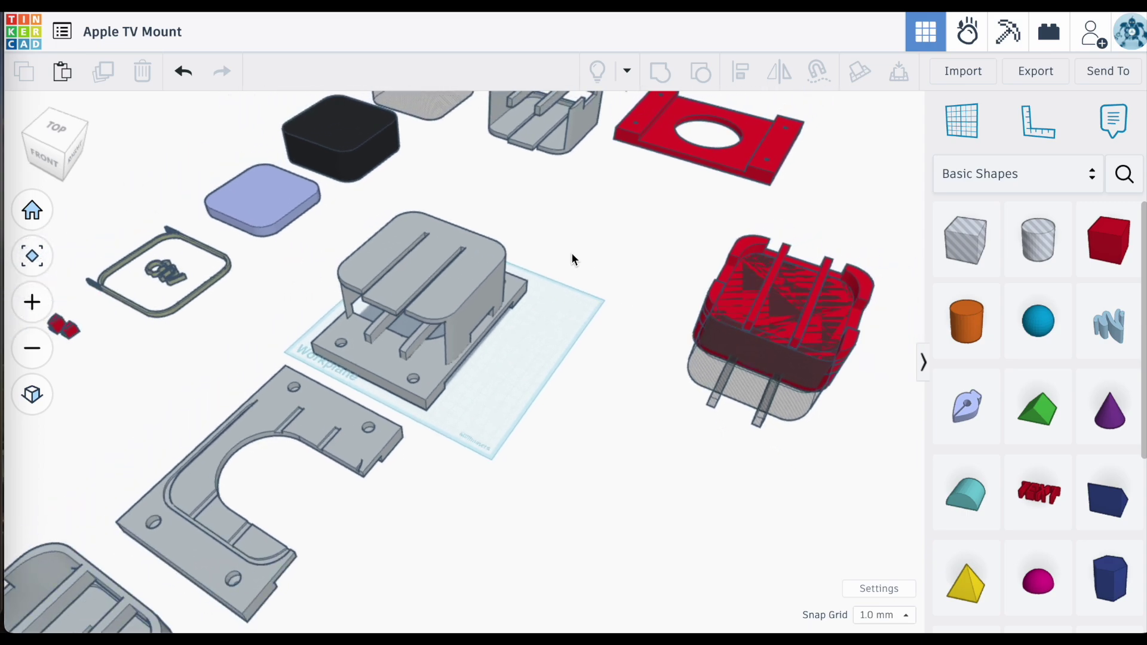
pyautogui.moveTo(562, 295); pyautogui.dragTo(657, 278, button='right')
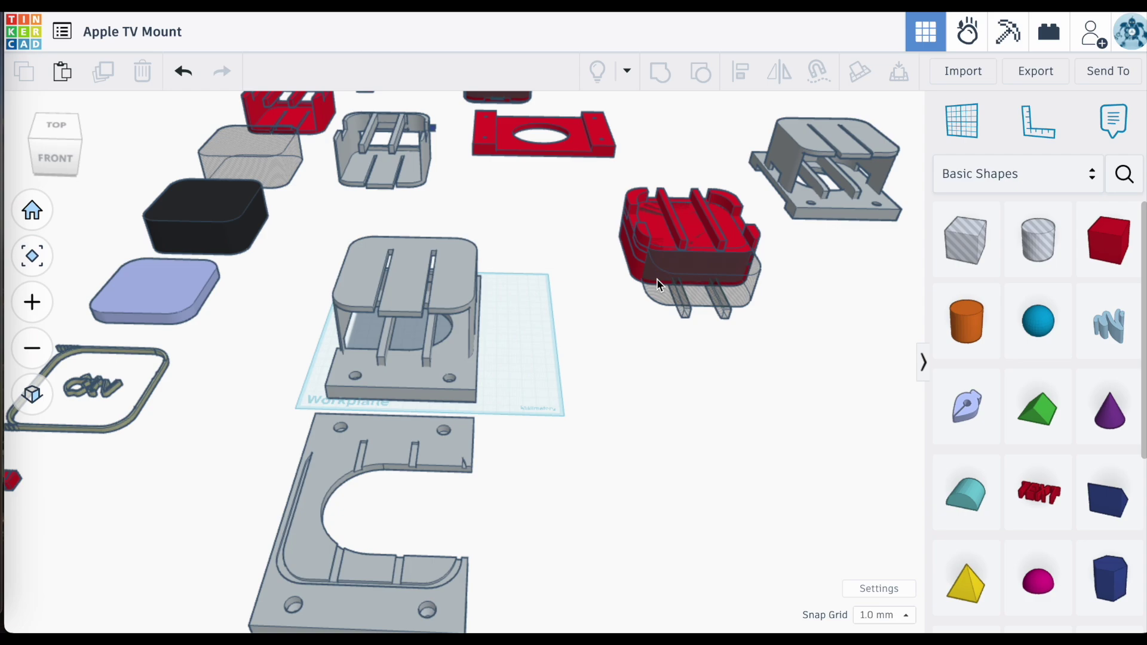